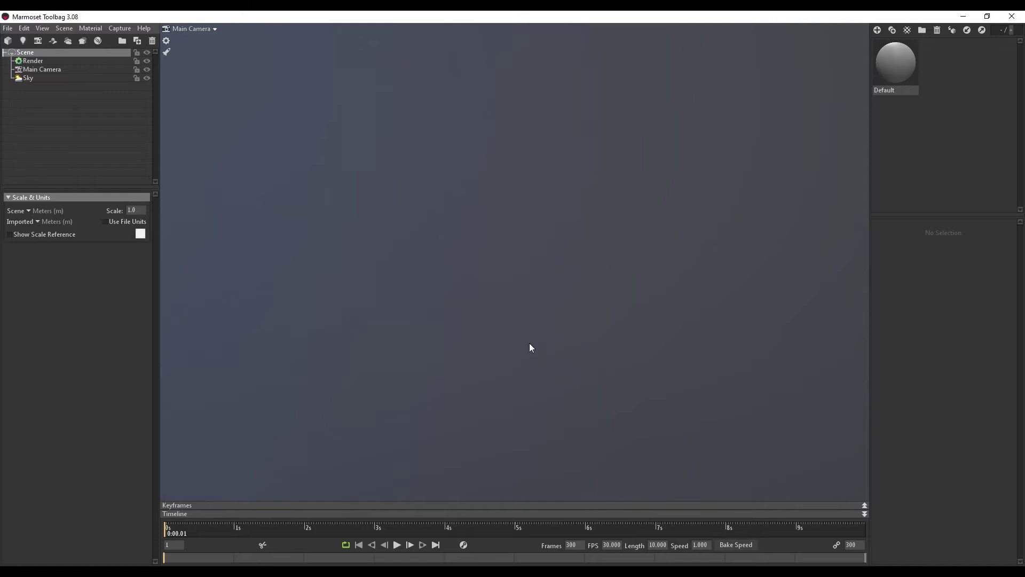
Import the 001_ScifiCrate_Export model from the FBX folder inside Real Scifi Crate Tutorial on the desktop
click(7, 29)
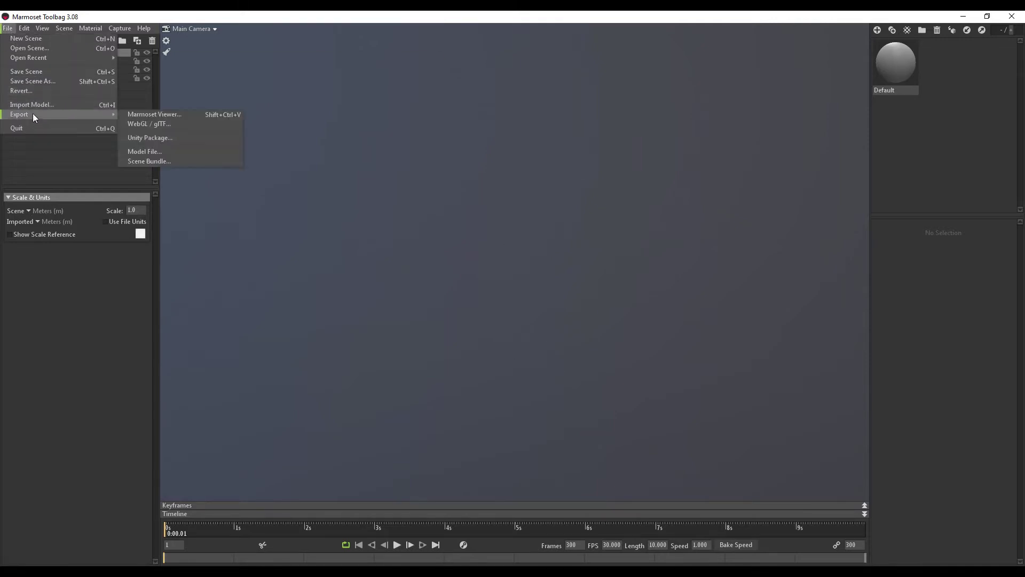
click(54, 106)
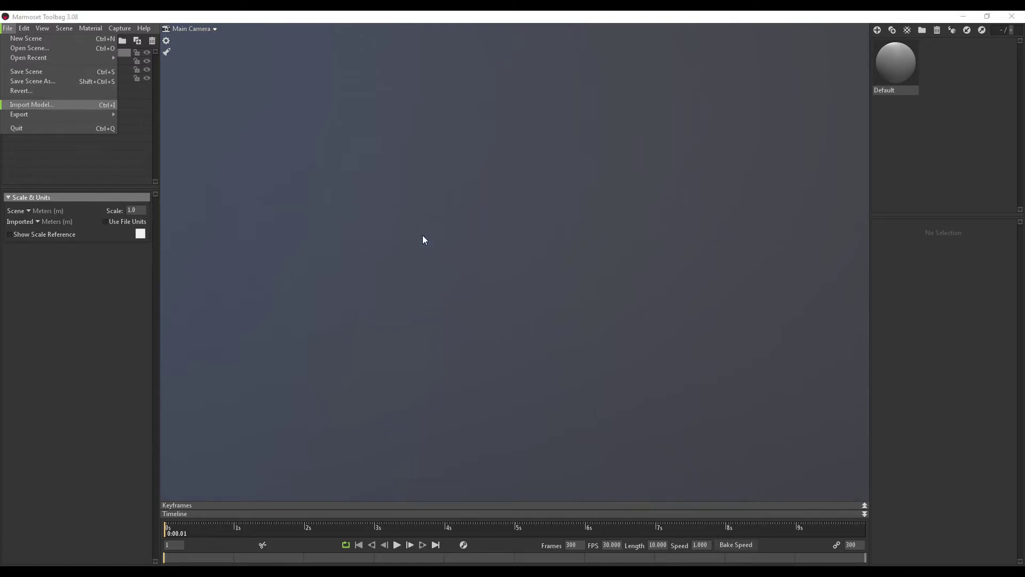
click(54, 168)
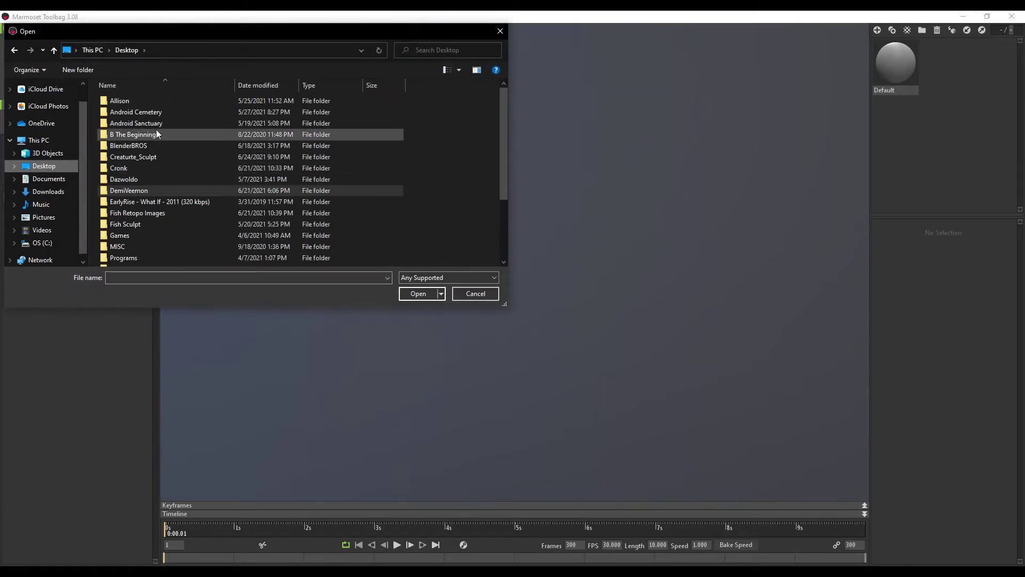
scroll(139, 236, down, 2)
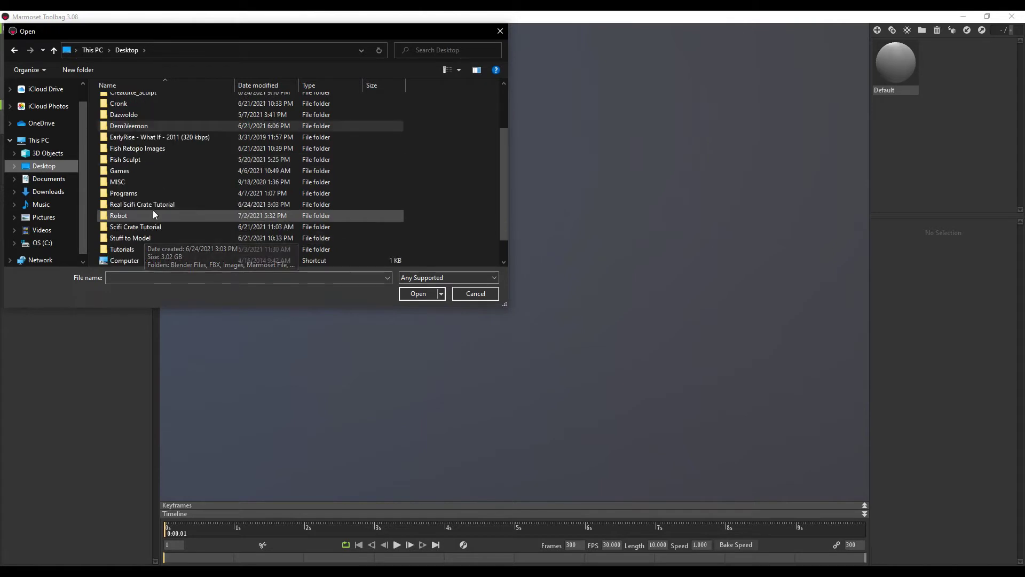
double_click(152, 205)
double_click(123, 112)
double_click(139, 101)
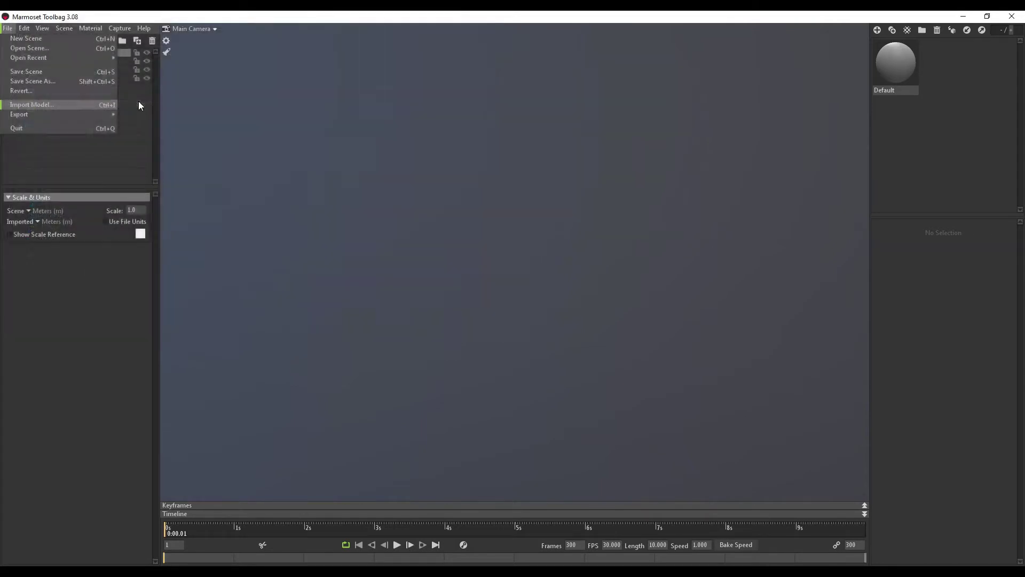
middle_drag(741, 302, 724, 316)
drag(724, 317, 731, 339)
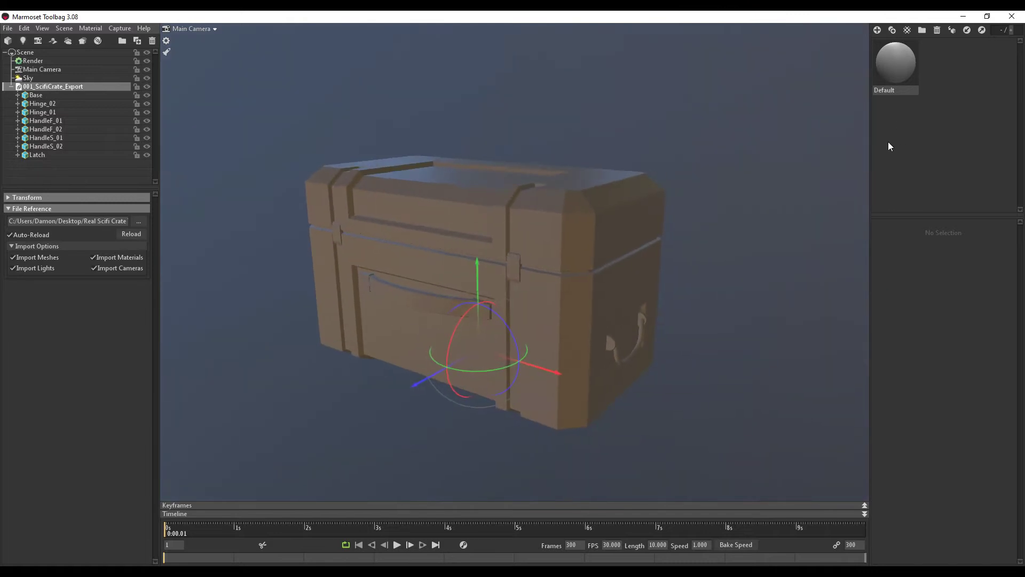
Create a new material from the Unreal 4 Template preset
click(907, 30)
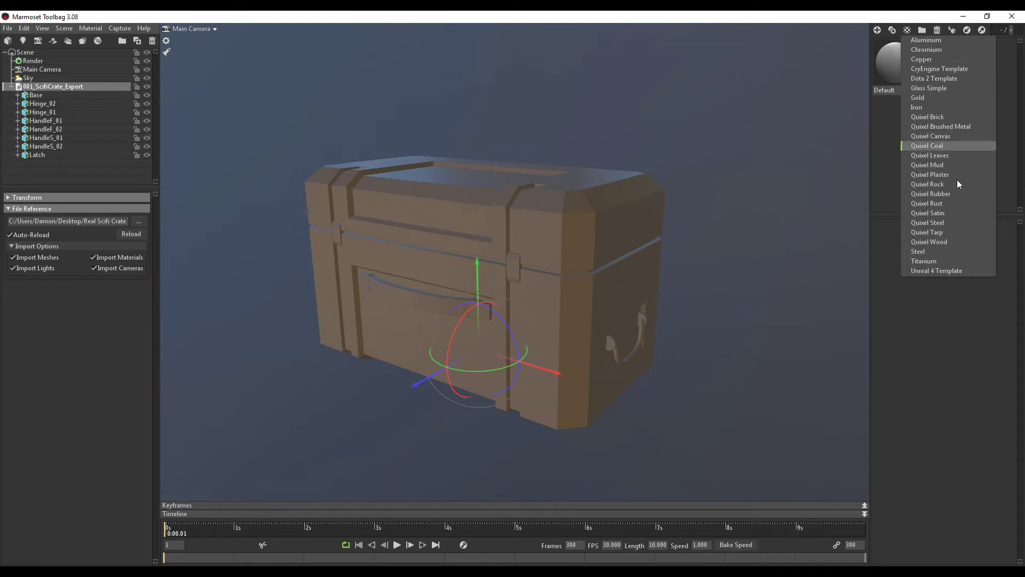
click(943, 271)
drag(758, 269, 826, 299)
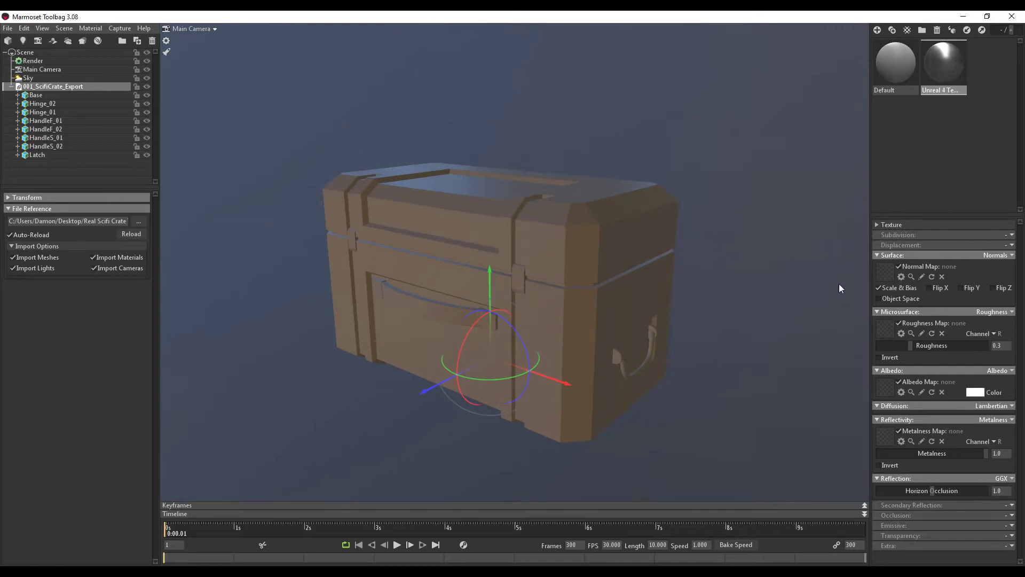
Load the 001_ScifiCrate_Export_ScifiCrate_Normal texture from the Texture File folder as the material's normal map and enable Flip Y
click(886, 271)
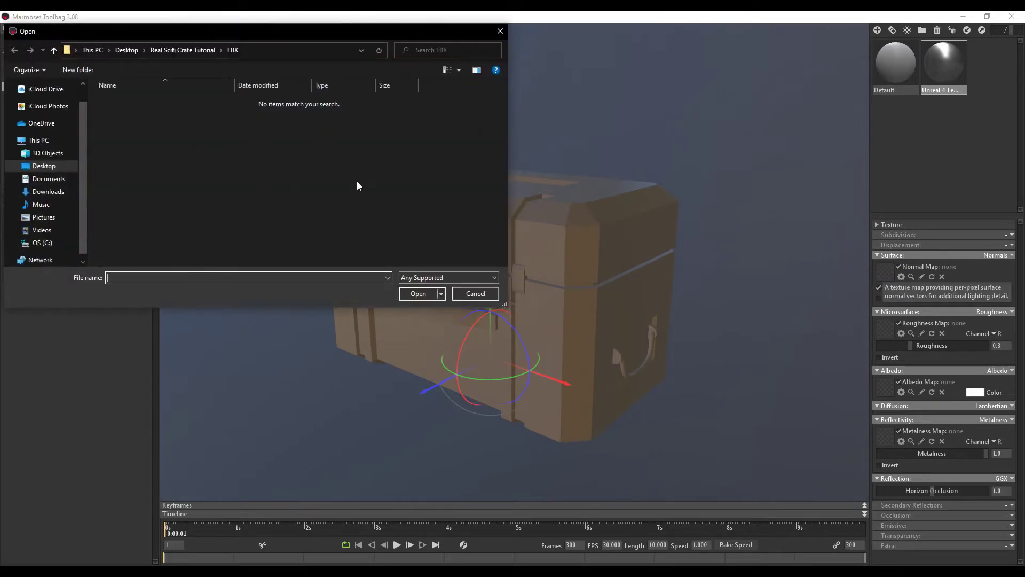
click(475, 293)
key(alt+Tab)
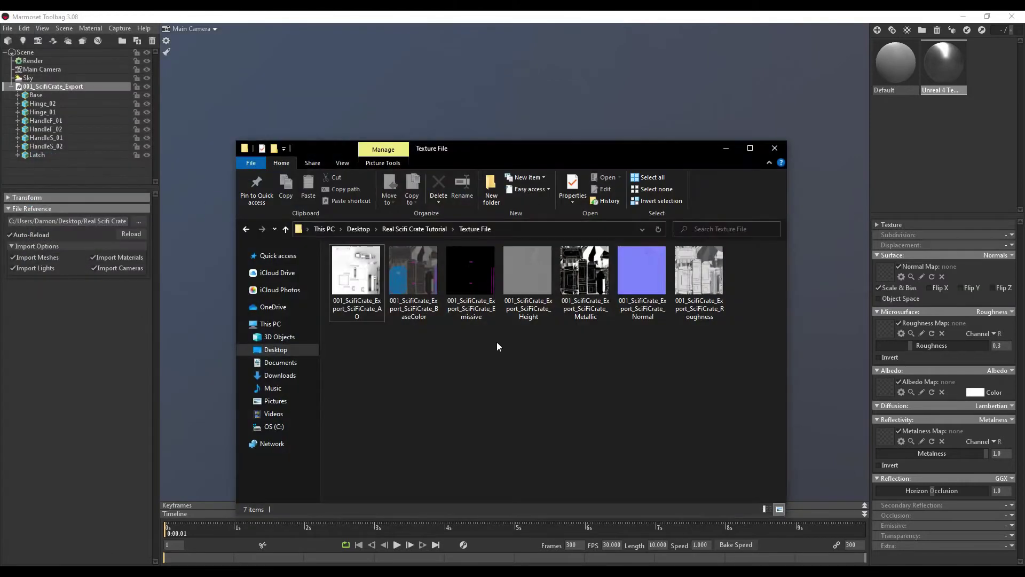
drag(596, 155, 552, 128)
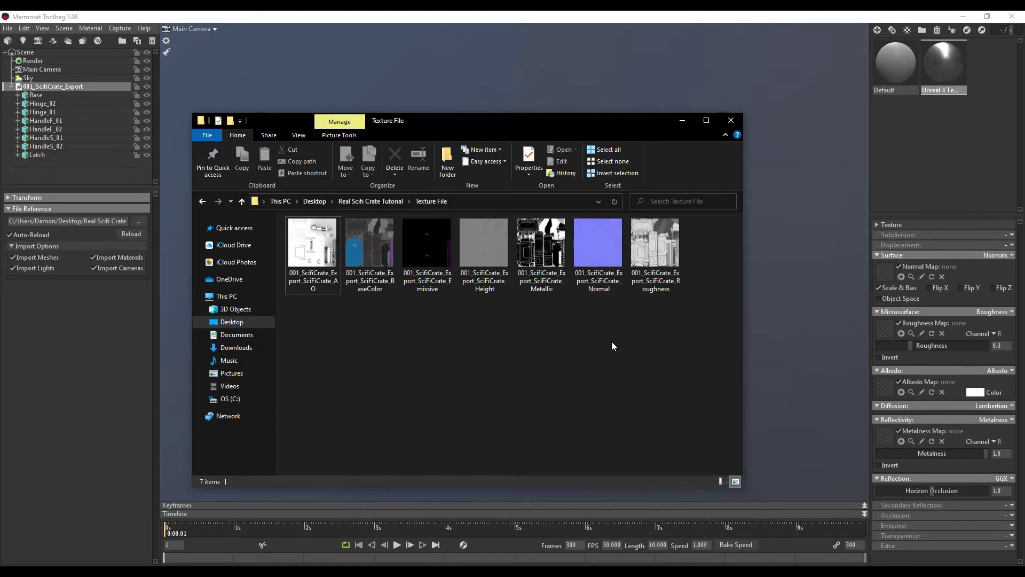
drag(595, 241, 816, 341)
drag(882, 283, 886, 278)
click(850, 295)
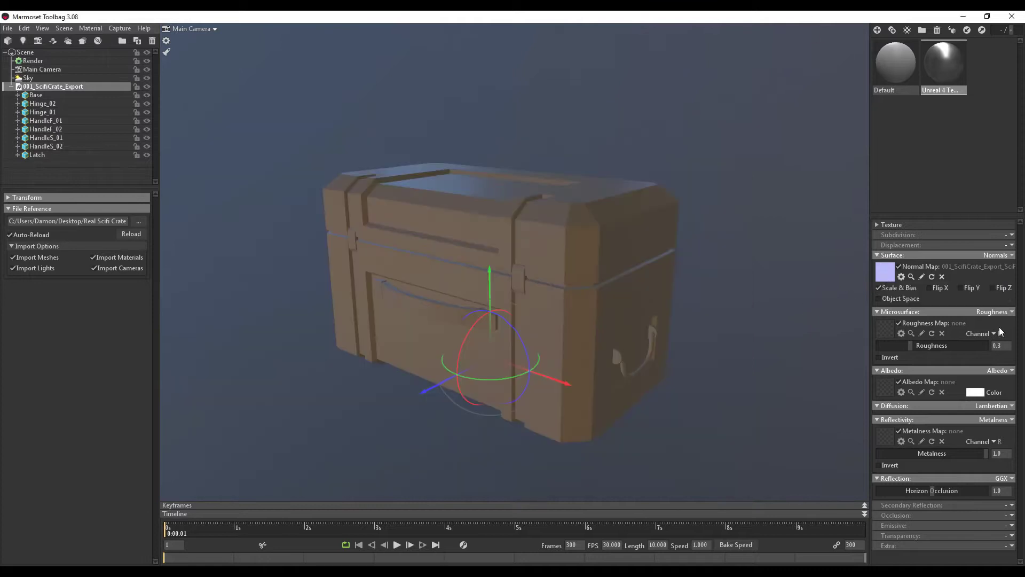
click(965, 290)
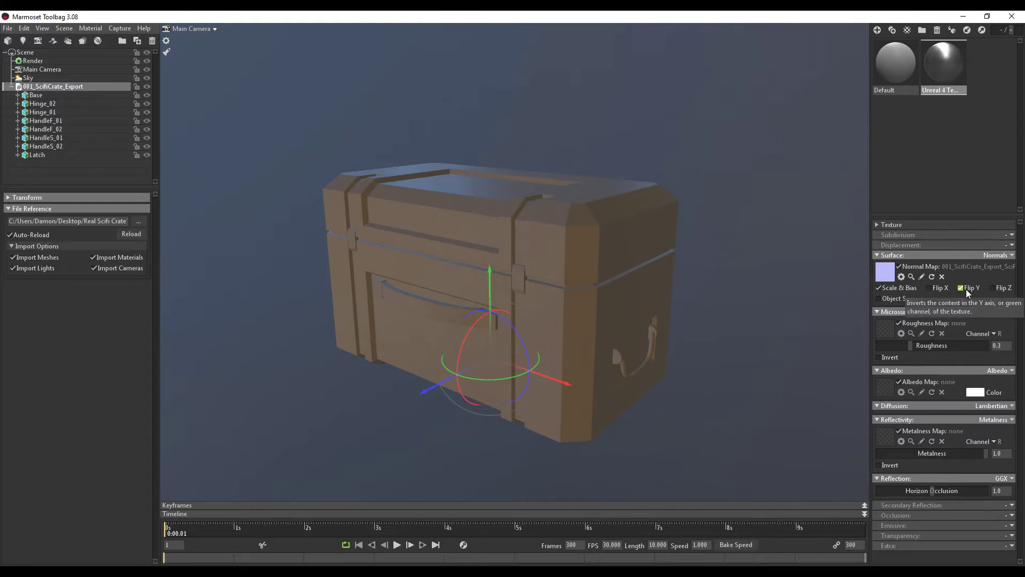
Load the 001_ScifiCrate_Export_ScifiCrate_Roughness texture as the material's roughness map
key(alt+Tab)
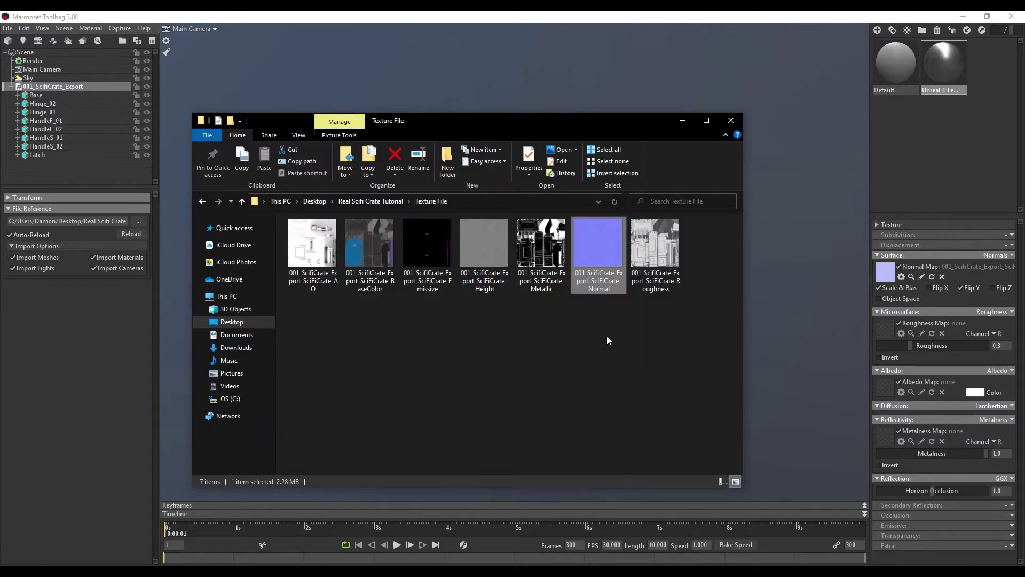
click(667, 267)
drag(886, 333, 886, 332)
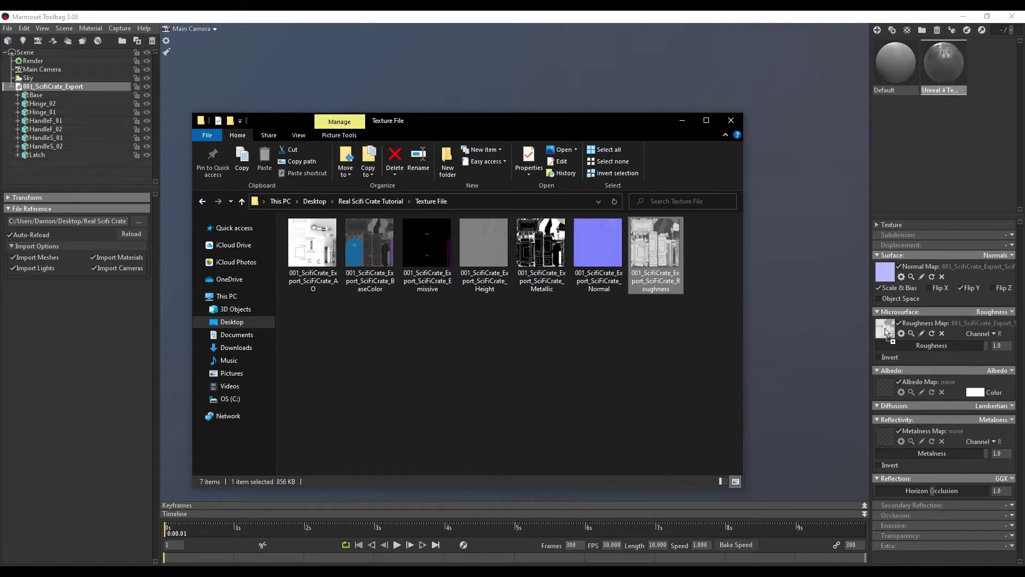
Assign the crate's BaseColor texture as the albedo map and its Metallic texture as the metalness map
click(374, 254)
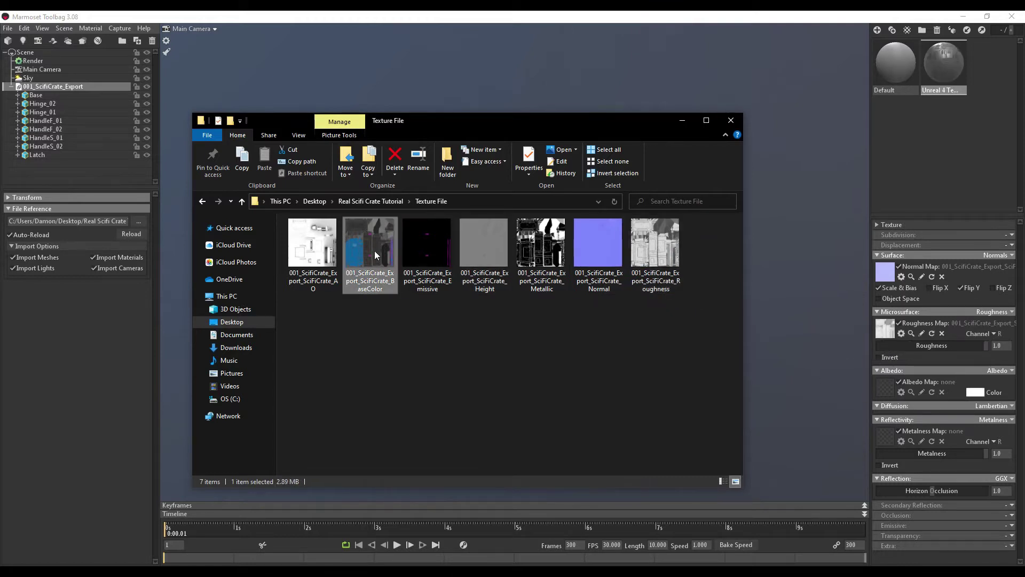
drag(367, 243, 889, 388)
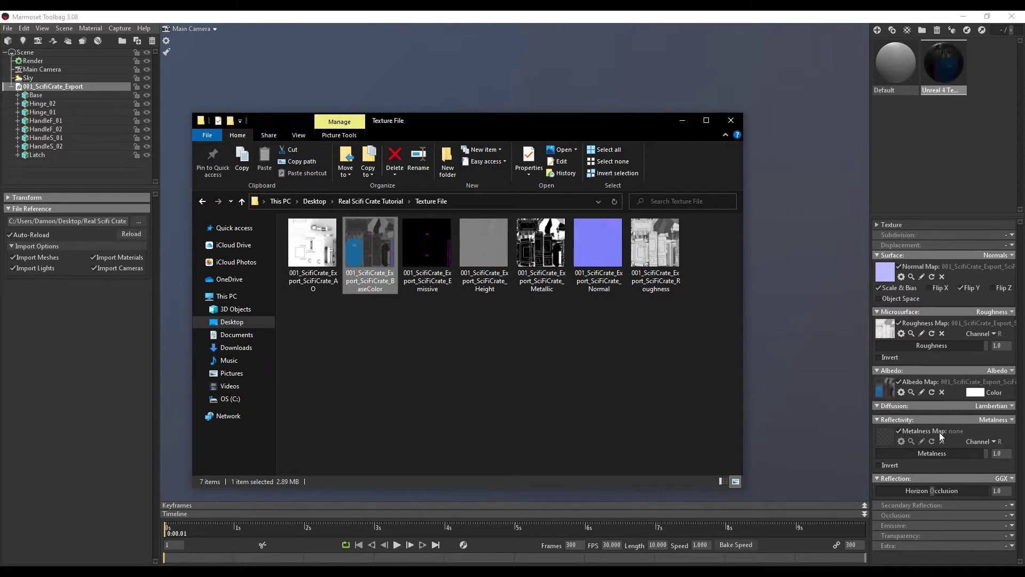
drag(542, 246, 887, 435)
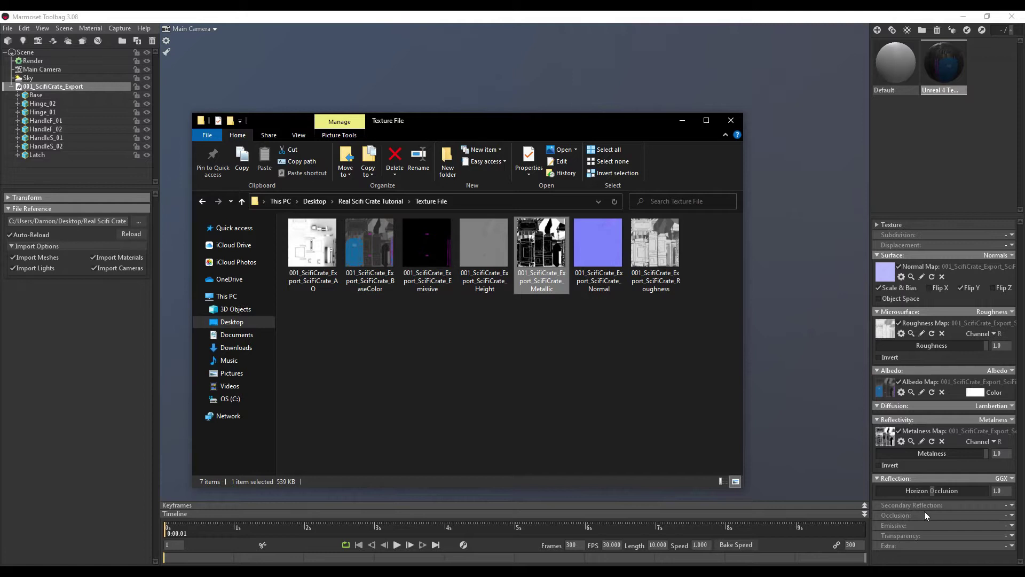
Enable Occlusion on the material and load the crate's AO texture as the occlusion map
click(1007, 518)
click(1012, 516)
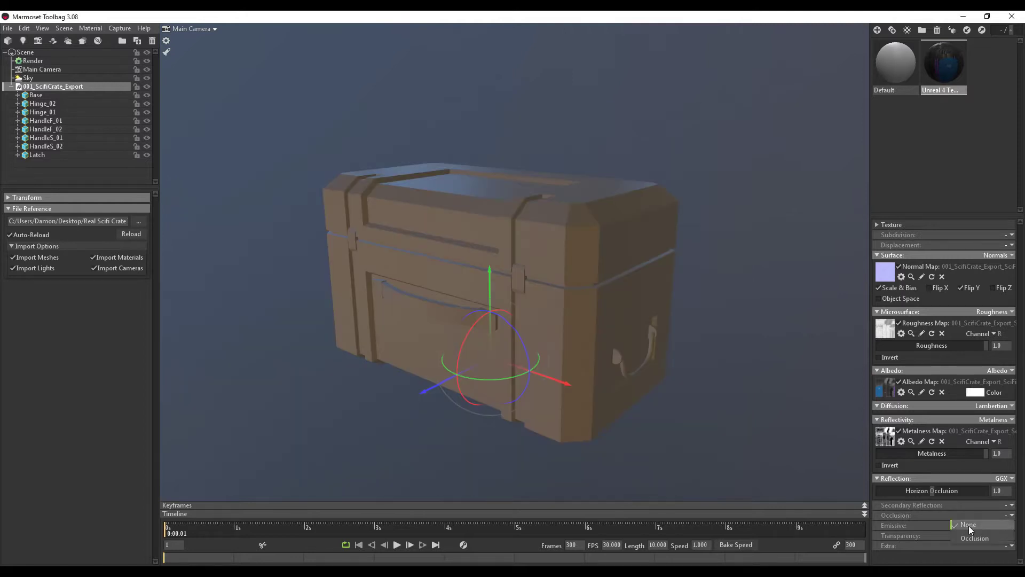
click(973, 538)
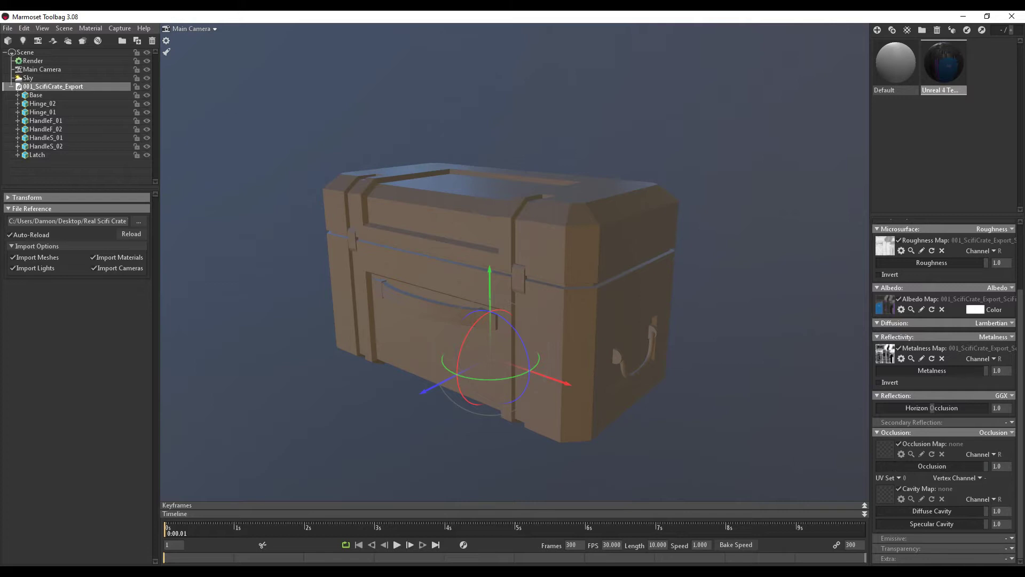
key(alt+Tab)
drag(319, 250, 886, 447)
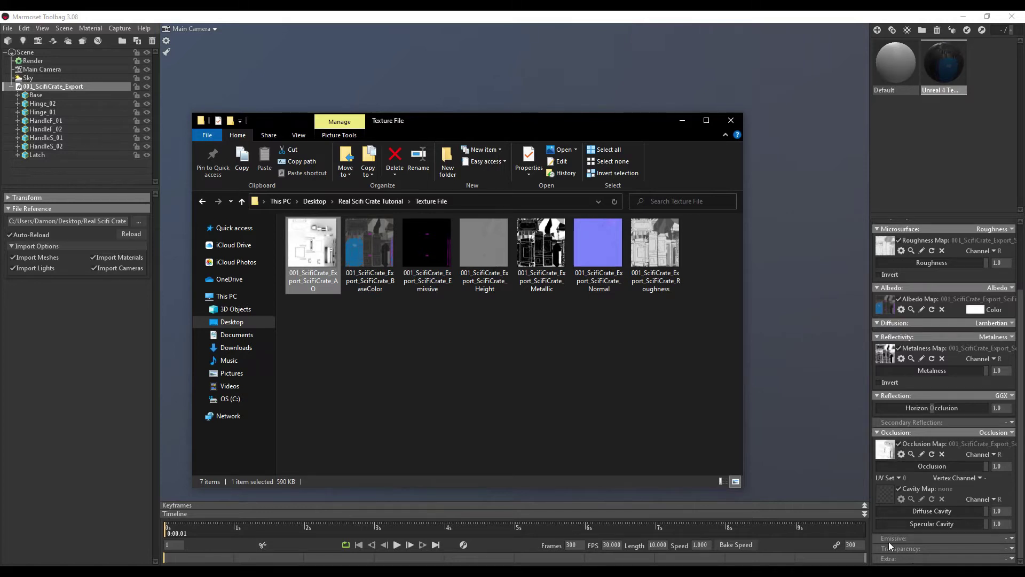
Enable Emissive on the material, load the crate's Emissive texture as its emissive map, and close the texture folder
click(1010, 538)
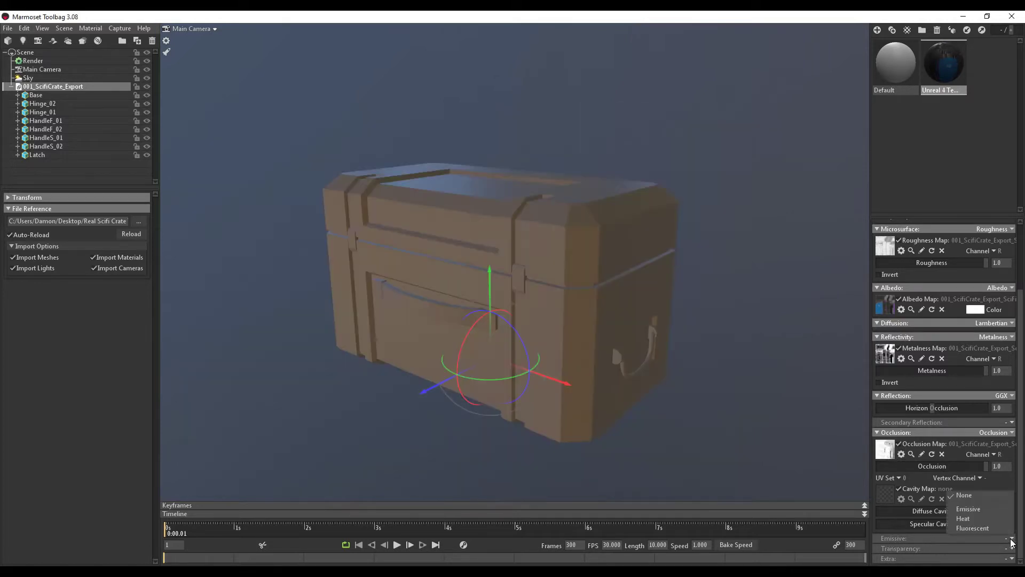
click(975, 510)
scroll(985, 507, down, 2)
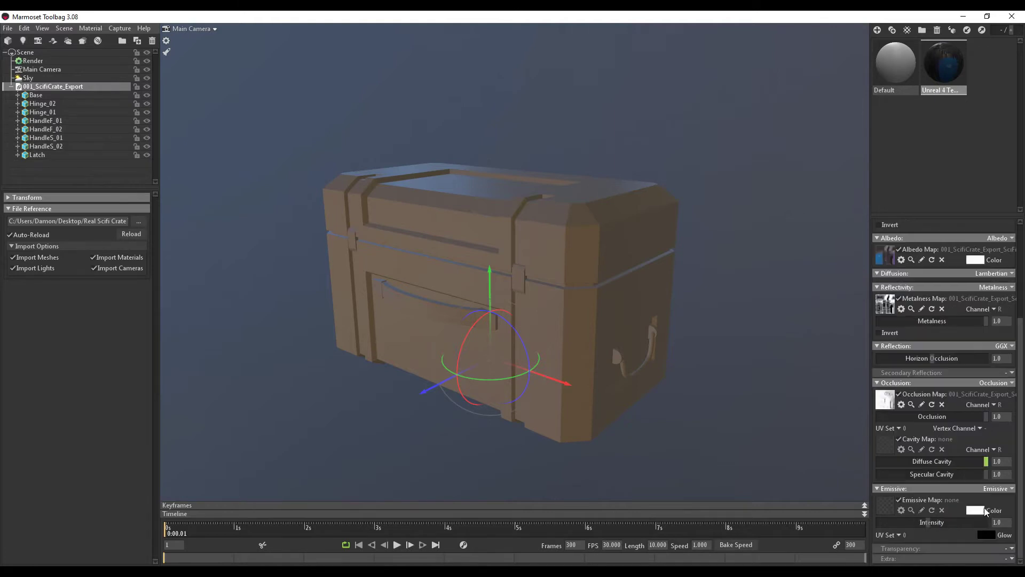
click(229, 575)
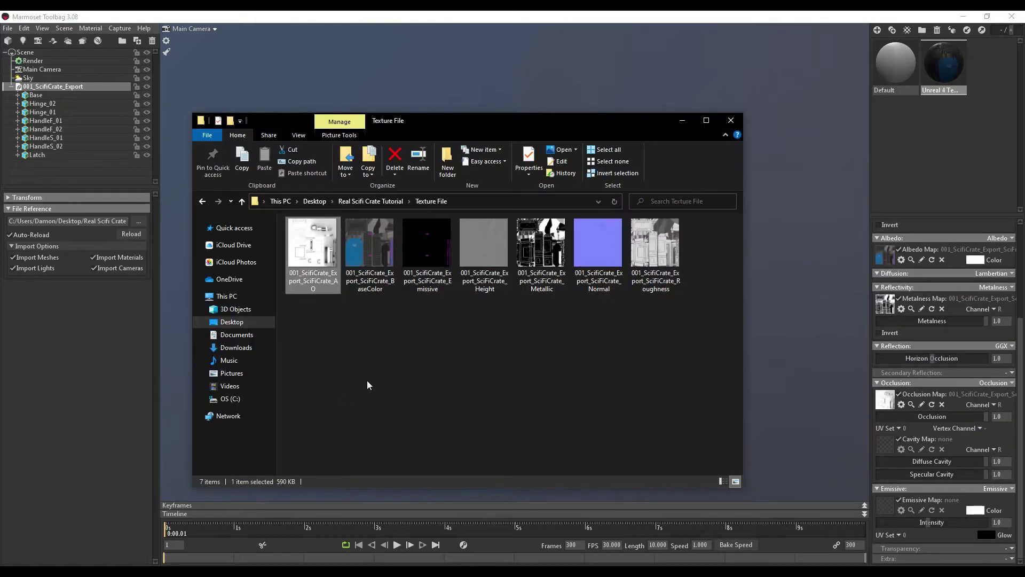
click(434, 286)
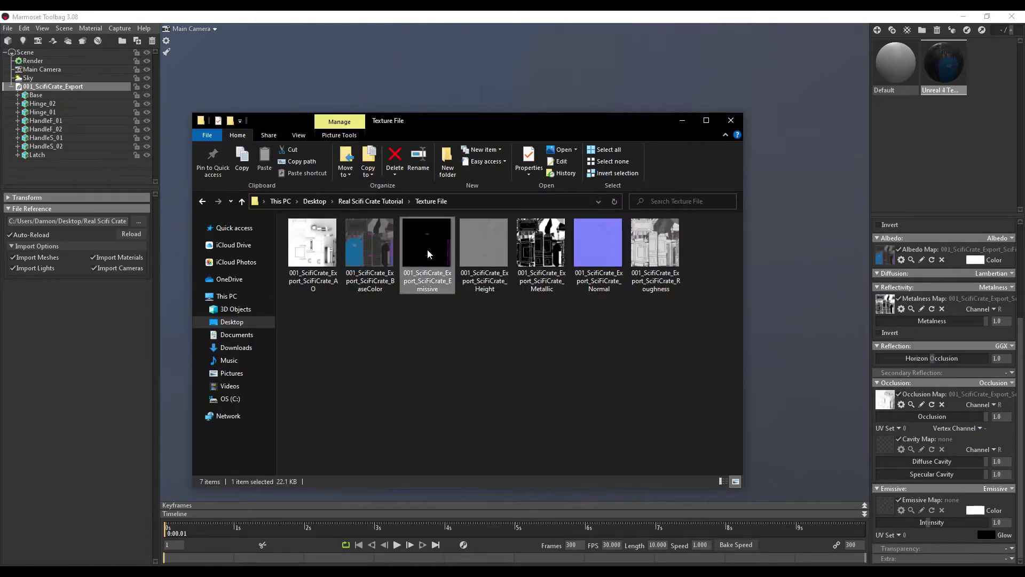
drag(428, 255, 886, 511)
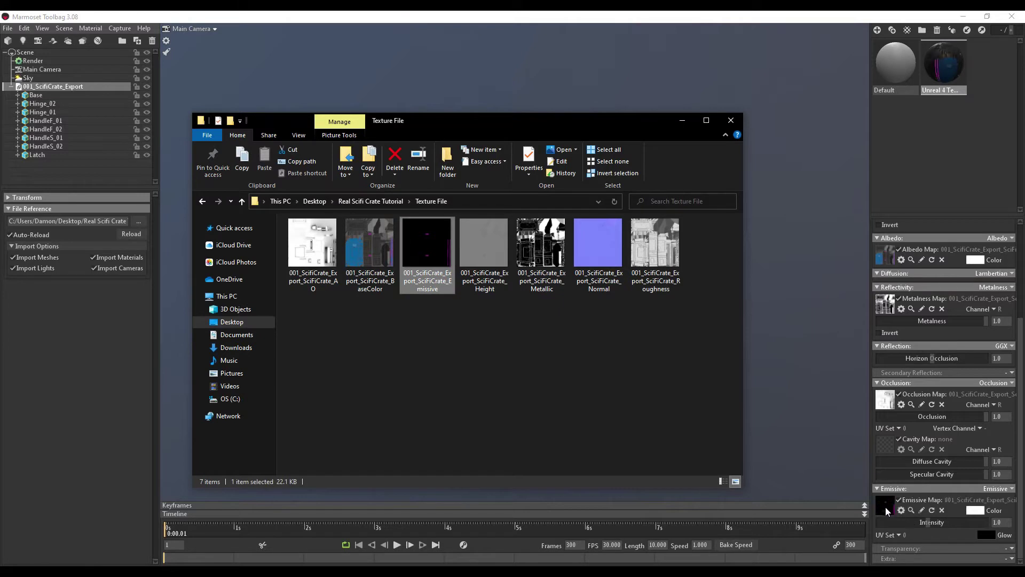
click(731, 120)
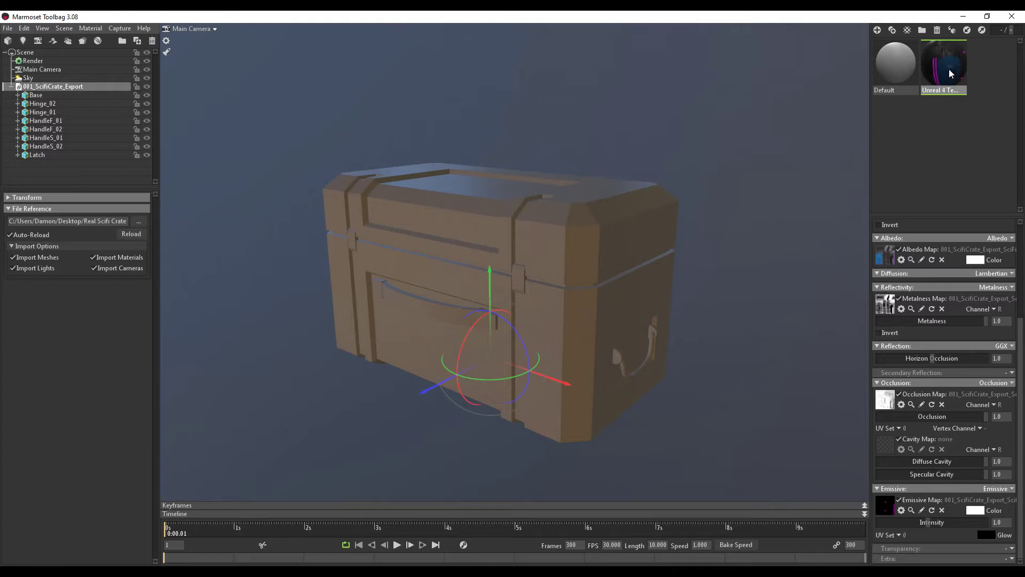
Apply the textured Unreal 4 Template material to every part of the crate, including the base, hinges, handles and latch
drag(950, 74, 586, 231)
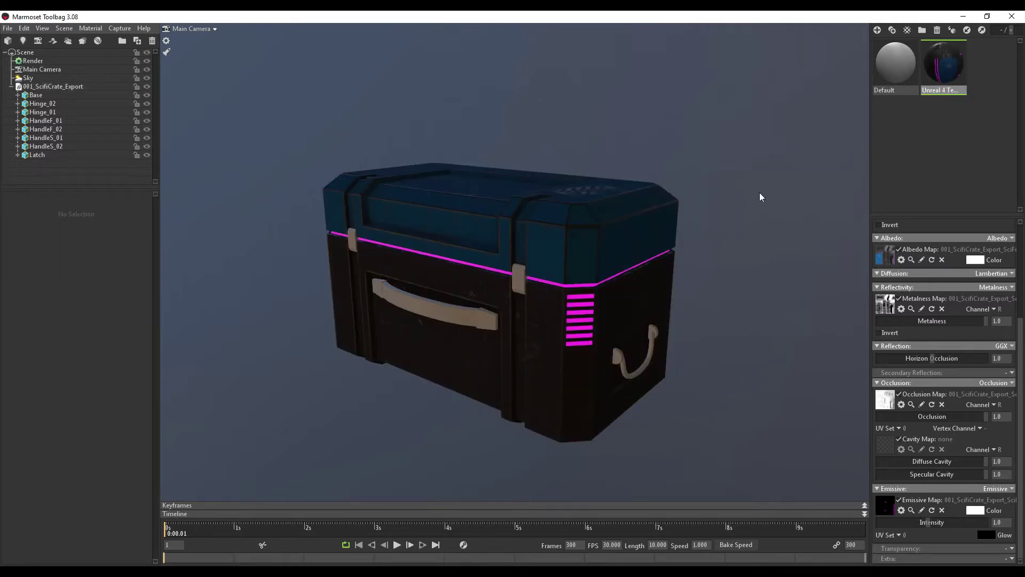
drag(945, 75, 489, 317)
drag(935, 92, 465, 312)
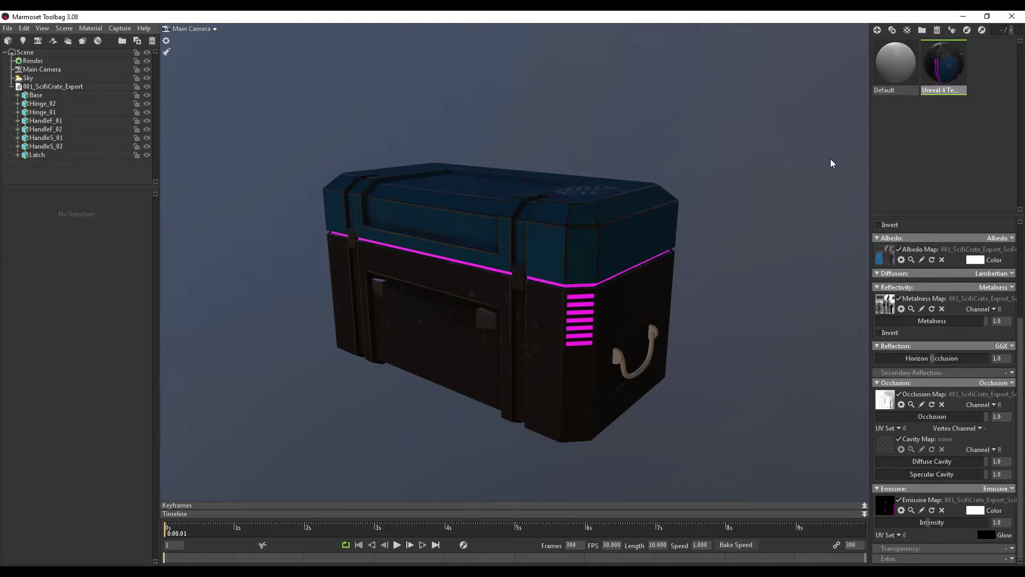
drag(932, 110, 628, 377)
drag(948, 59, 48, 140)
alt+drag(449, 275, 375, 272)
drag(935, 70, 494, 258)
drag(961, 83, 675, 362)
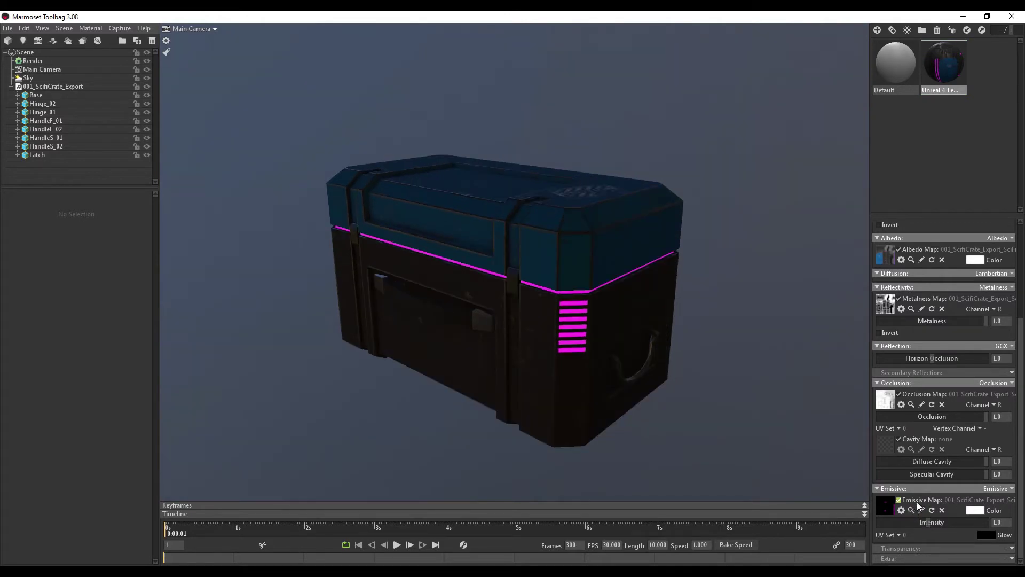
Try a different emissive intensity on the crate material and undo the change
mouse_move(932, 522)
mouse_down()
mouse_move(953, 536)
mouse_move(914, 537)
mouse_move(946, 538)
mouse_move(934, 540)
mouse_up()
key(ctrl+z)
mouse_move(753, 371)
mouse_down()
mouse_move(766, 367)
mouse_move(758, 379)
mouse_up()
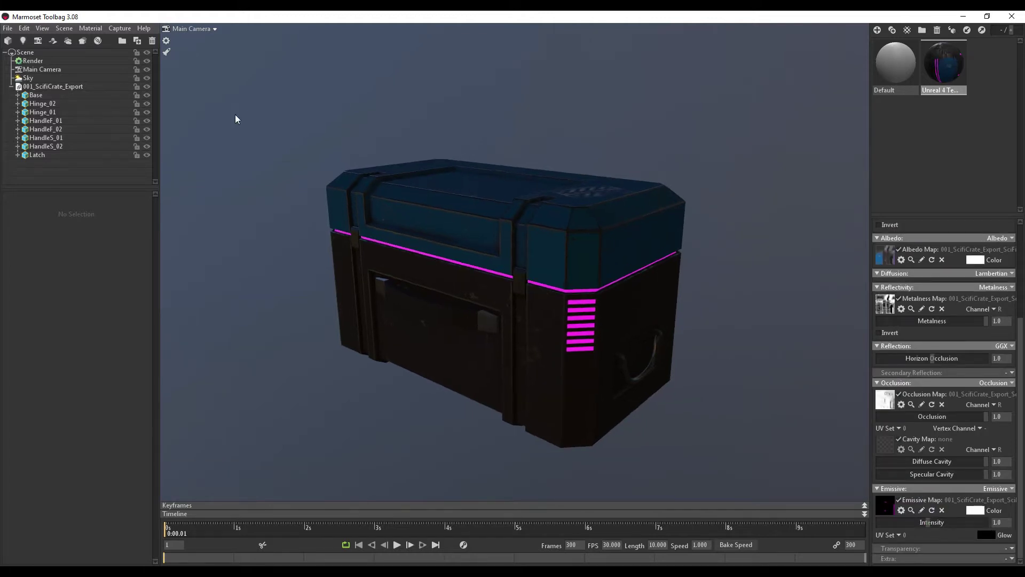
Change the sky light to the Forest Path preset
click(27, 78)
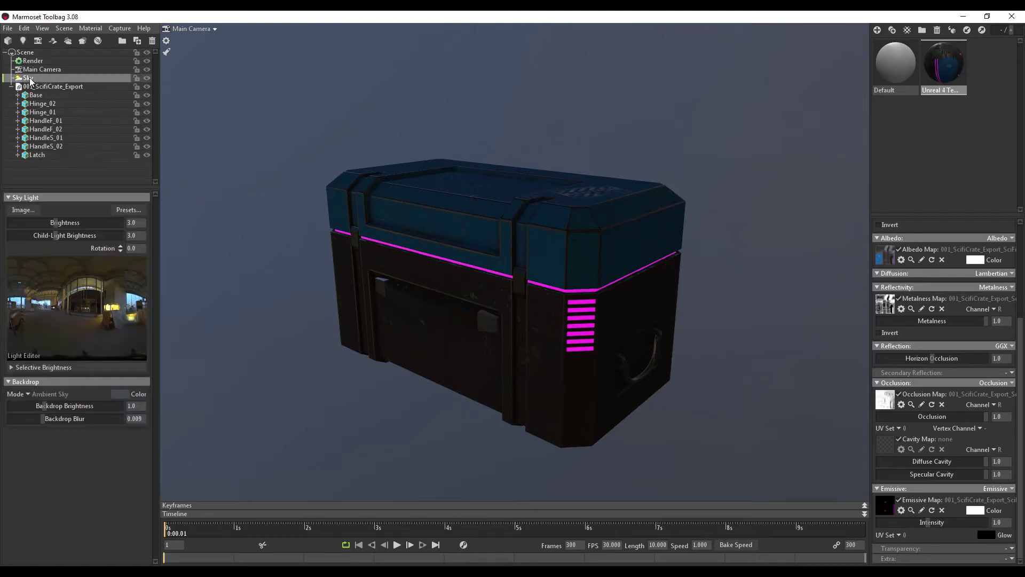
click(130, 211)
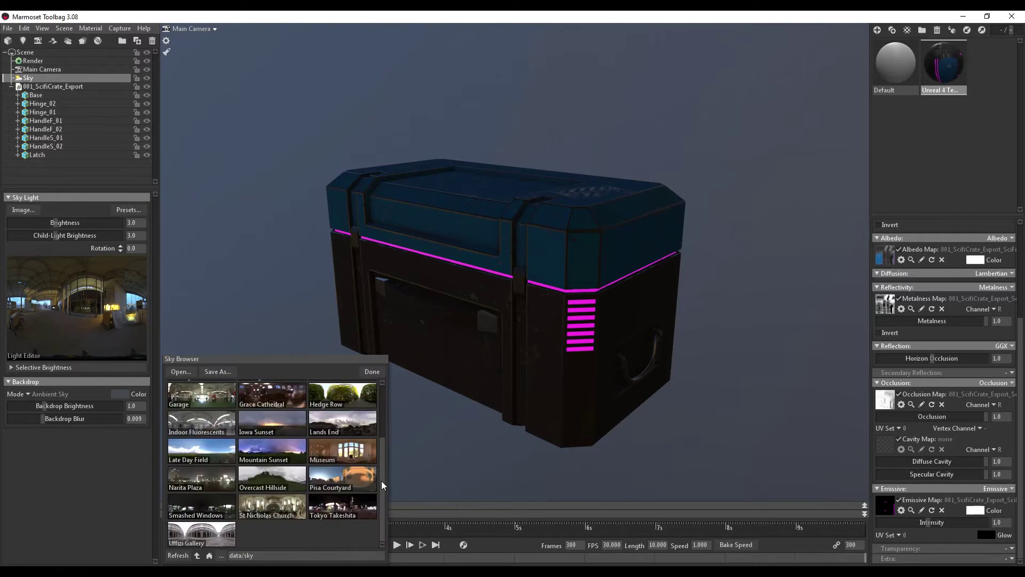
drag(383, 484, 382, 414)
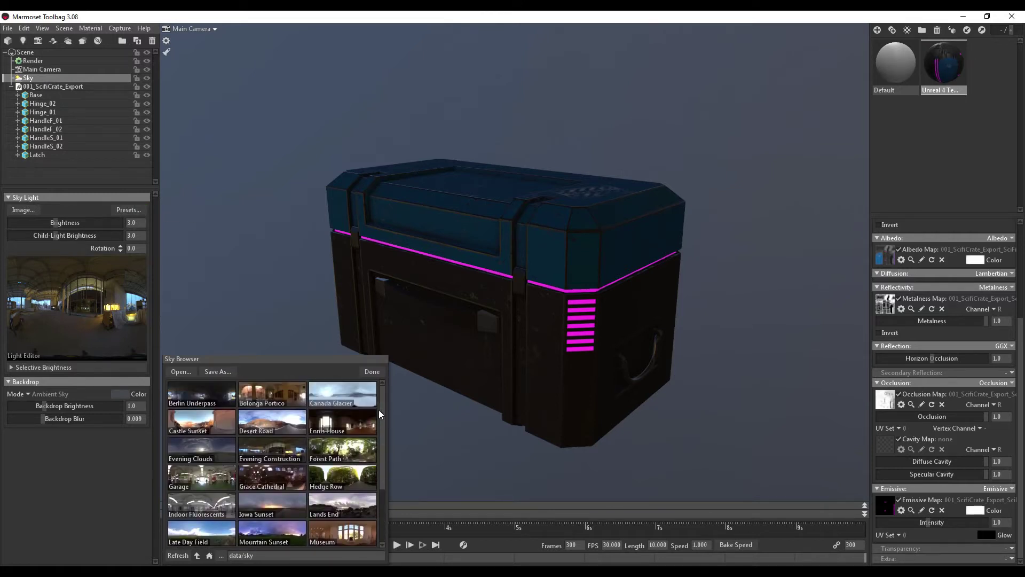
scroll(381, 428, down, 1)
click(329, 433)
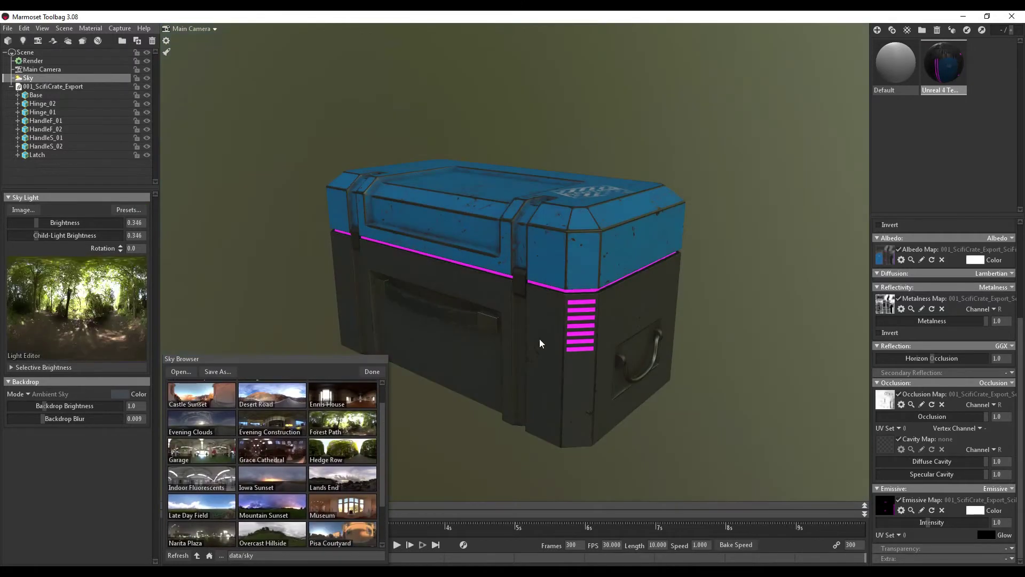
Try the Museum preset as the sky light and check the crate's look under it
drag(707, 361, 725, 365)
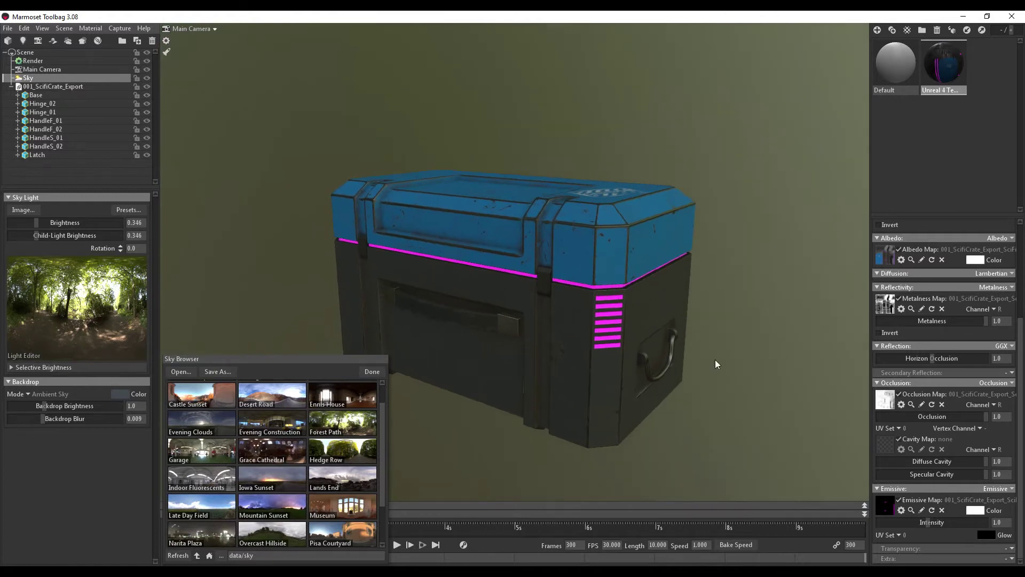
scroll(381, 411, down, 2)
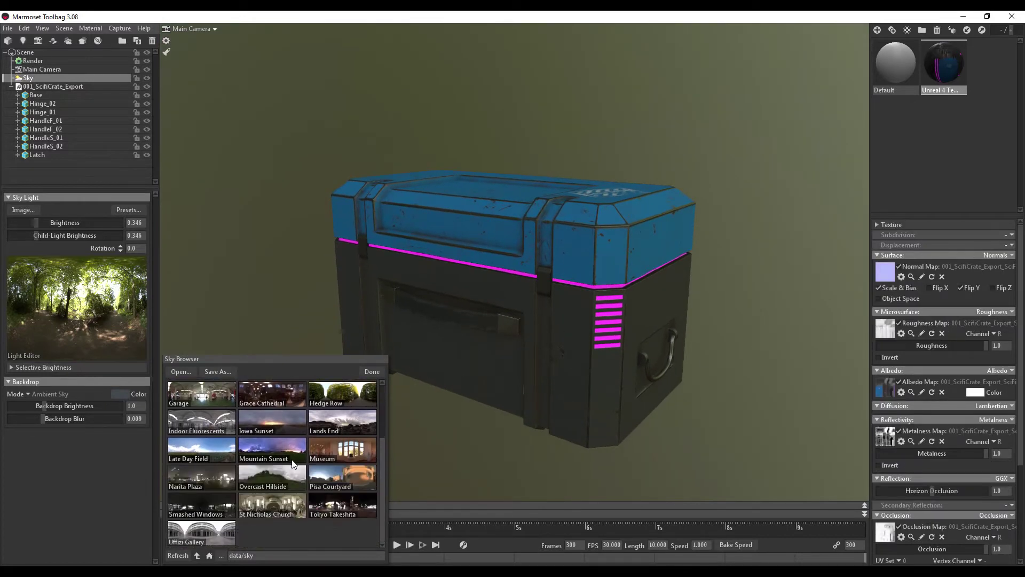
click(321, 451)
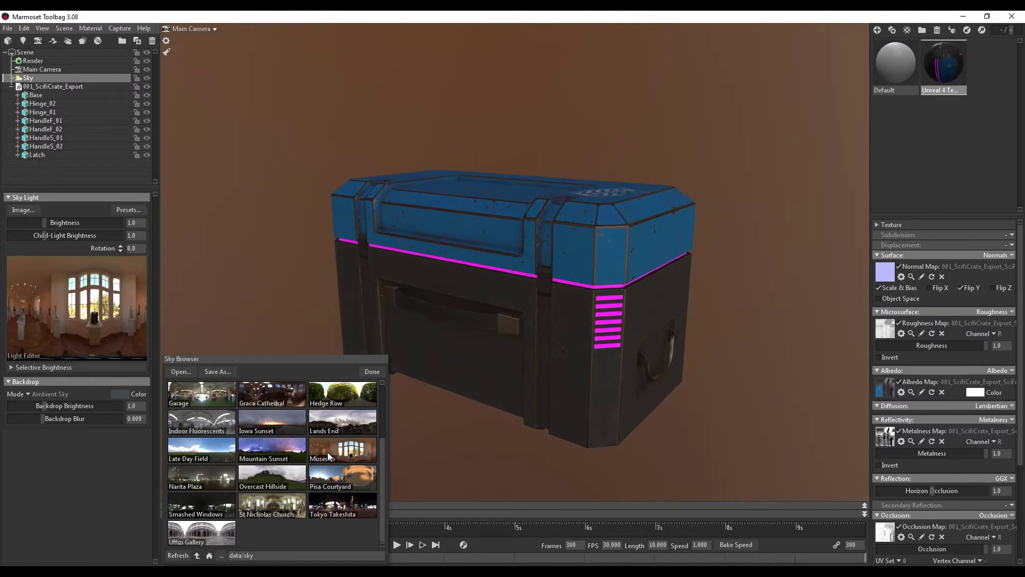
drag(587, 393, 595, 390)
scroll(356, 448, up, 1)
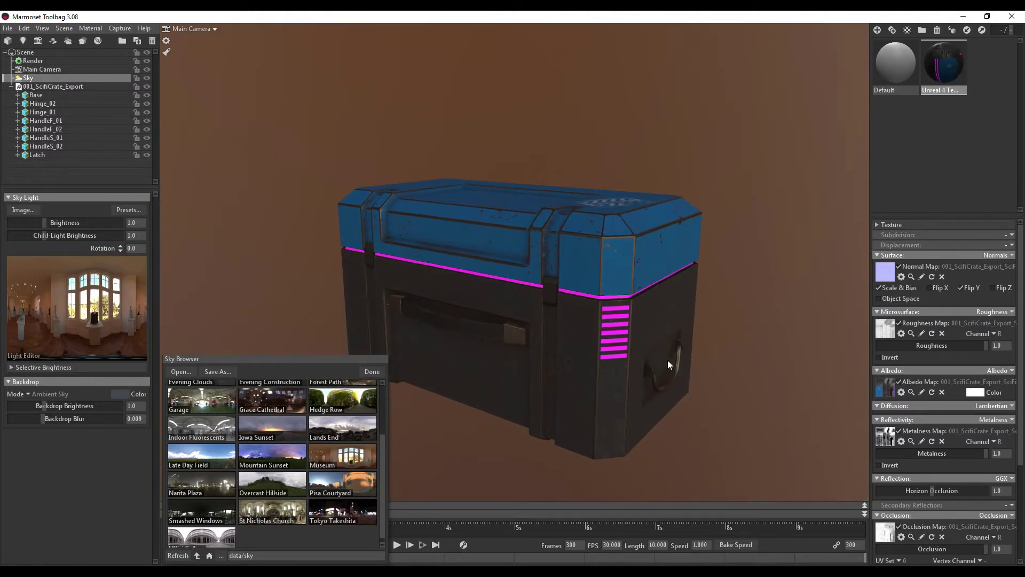
drag(667, 360, 682, 357)
Light the scene with the Indoor Fluorescents sky preset, rotate the sky to 13.5, and close the sky browser
scroll(376, 486, up, 1)
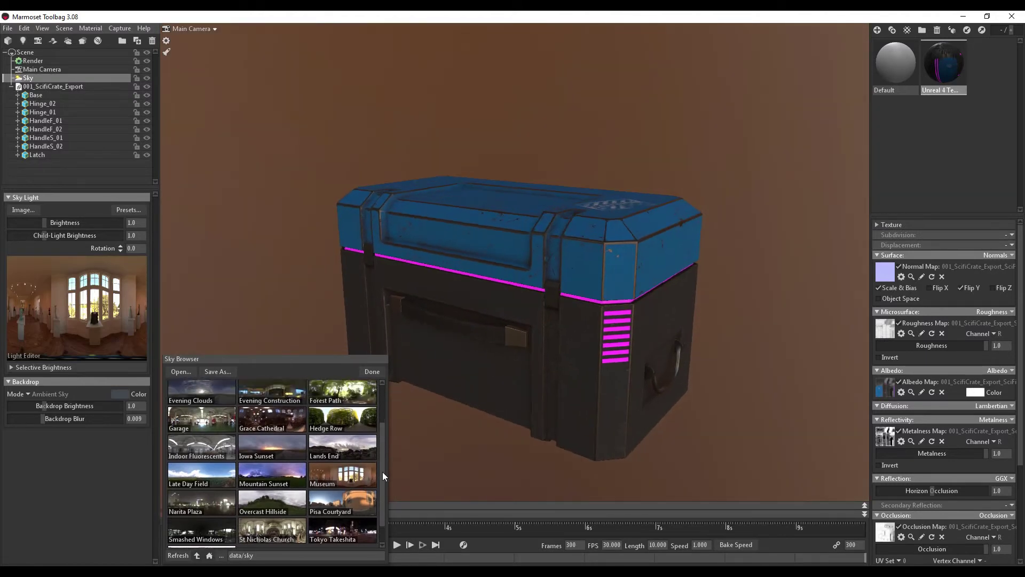
click(213, 457)
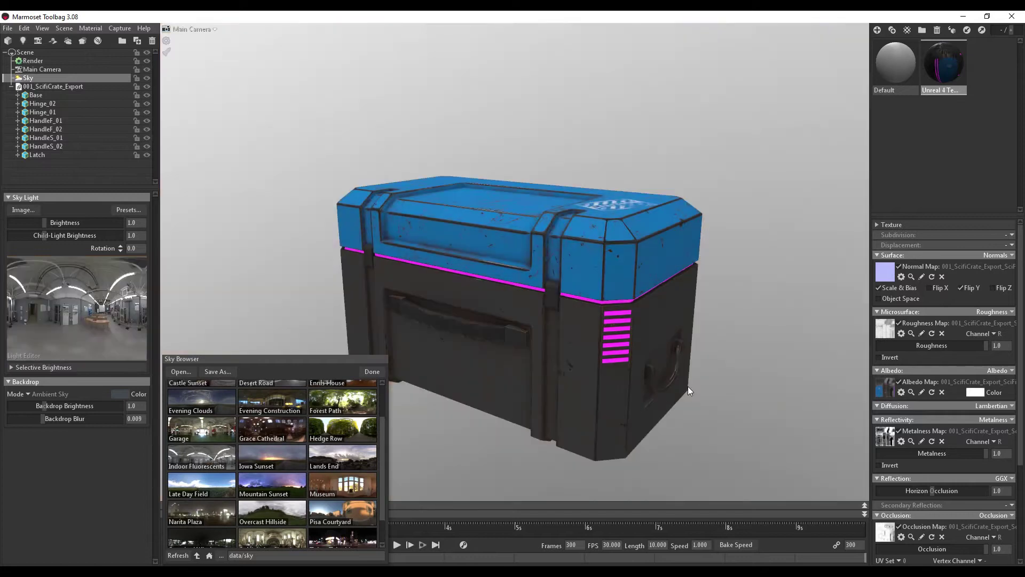
shift+drag(688, 386, 716, 367)
scroll(381, 462, down, 1)
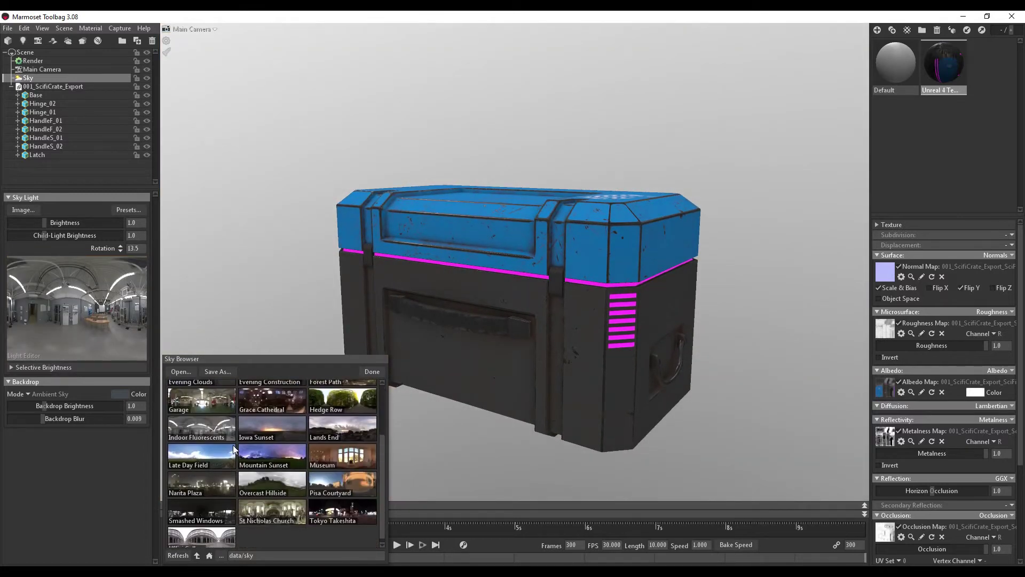
click(193, 404)
click(204, 437)
click(370, 373)
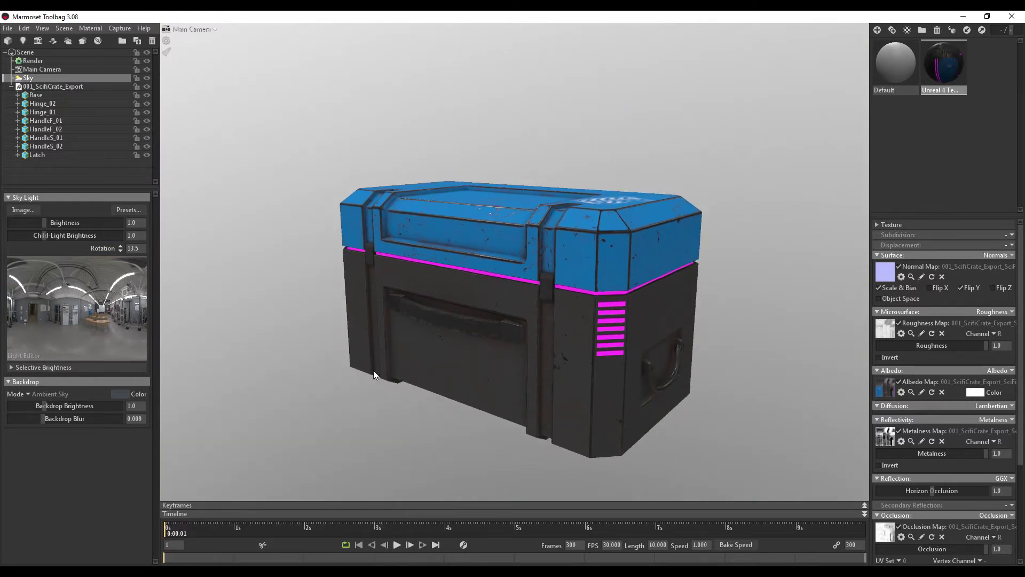
Lower the sky light's brightness to about 0.421
drag(401, 383, 487, 341)
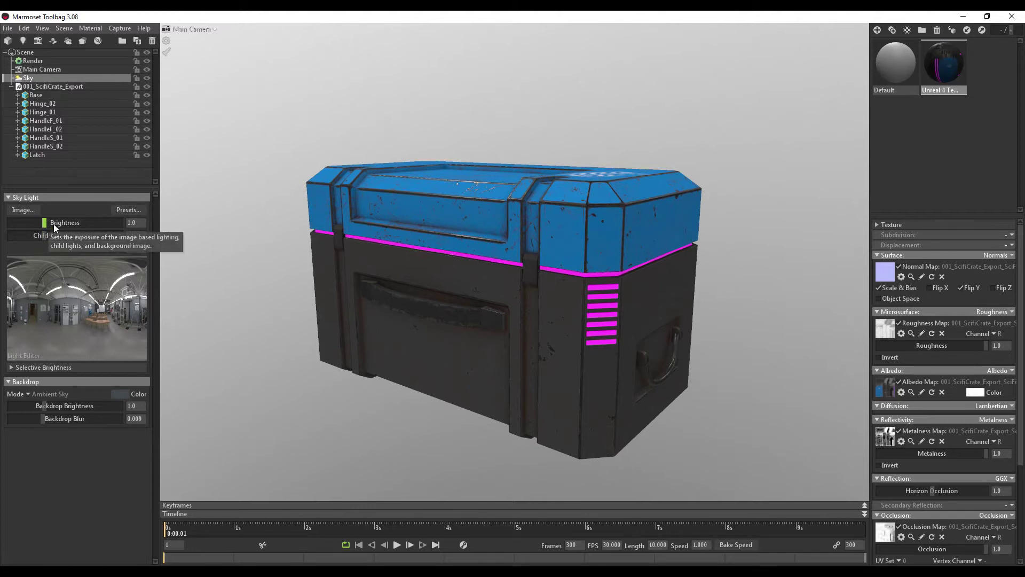
drag(46, 223, 38, 223)
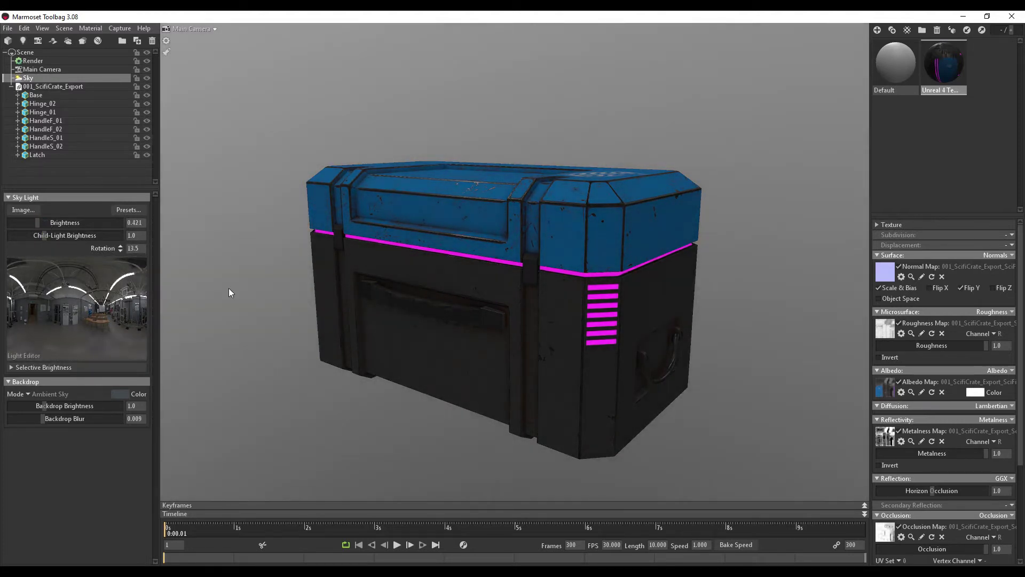
drag(228, 290, 418, 364)
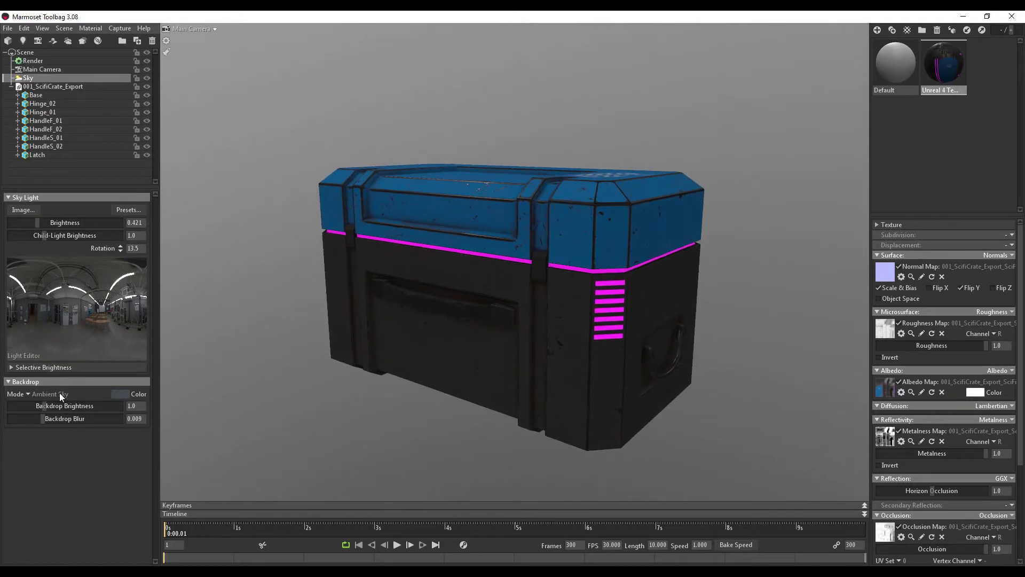
Switch the backdrop mode from the ambient sky to Color and choose a dark teal, about 145049, as its color
click(28, 393)
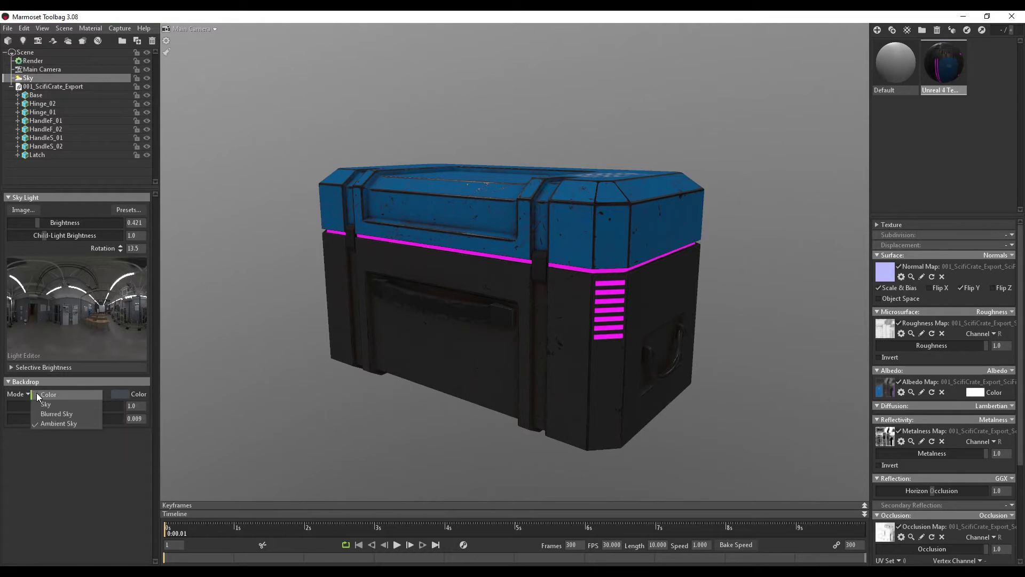
click(48, 394)
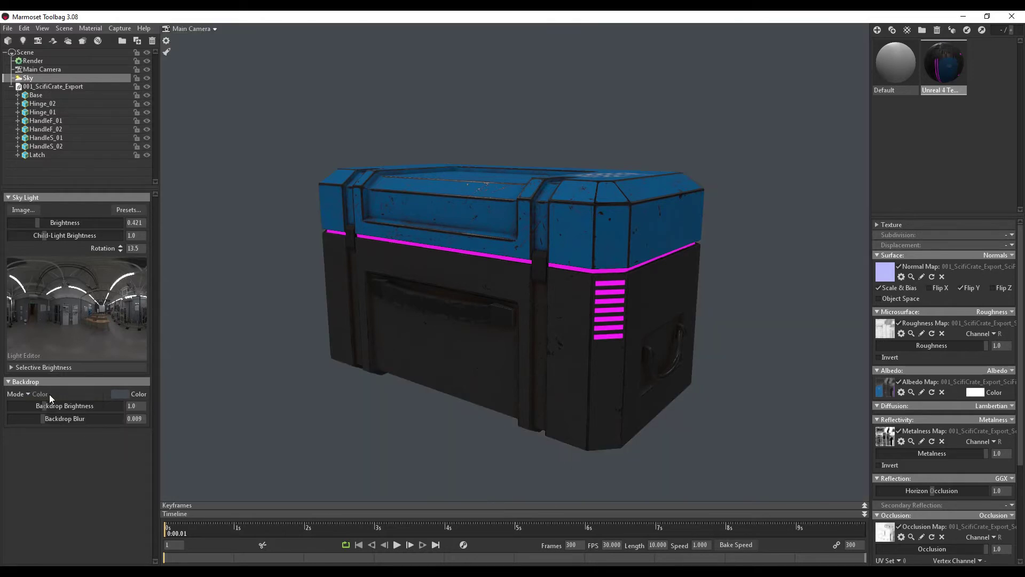
click(121, 394)
drag(316, 486, 316, 497)
click(229, 506)
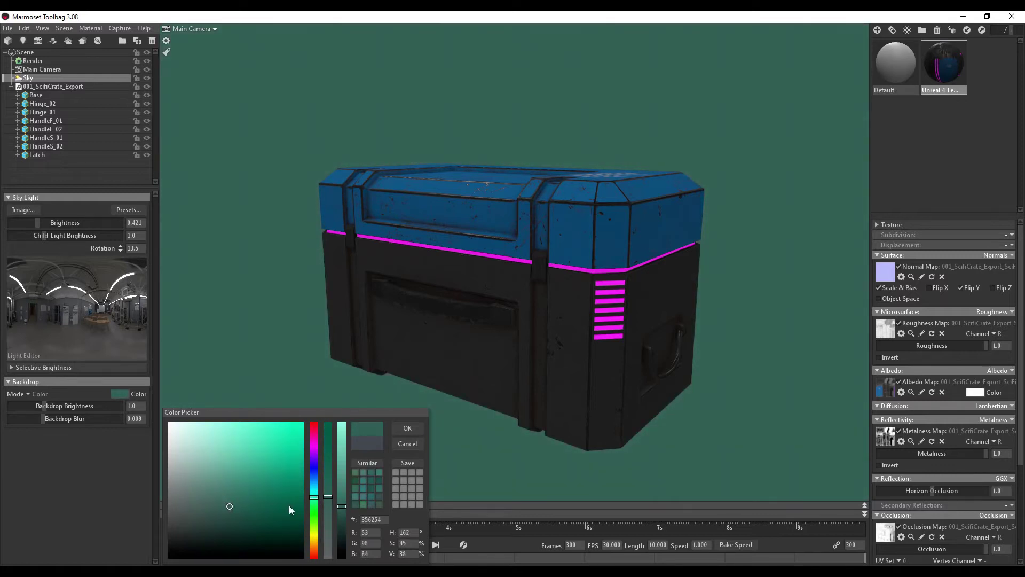
drag(239, 507, 271, 518)
click(379, 479)
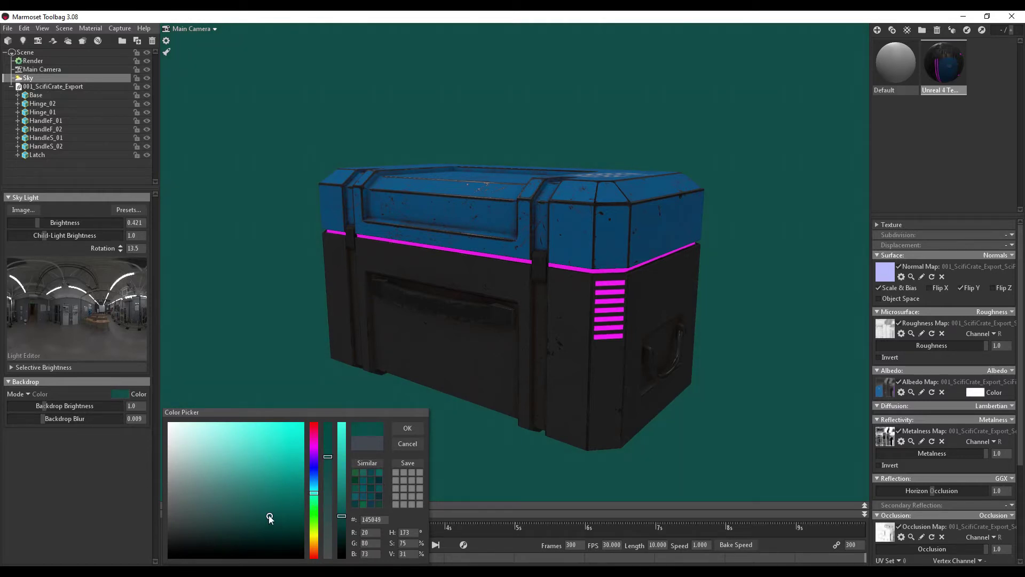
click(405, 432)
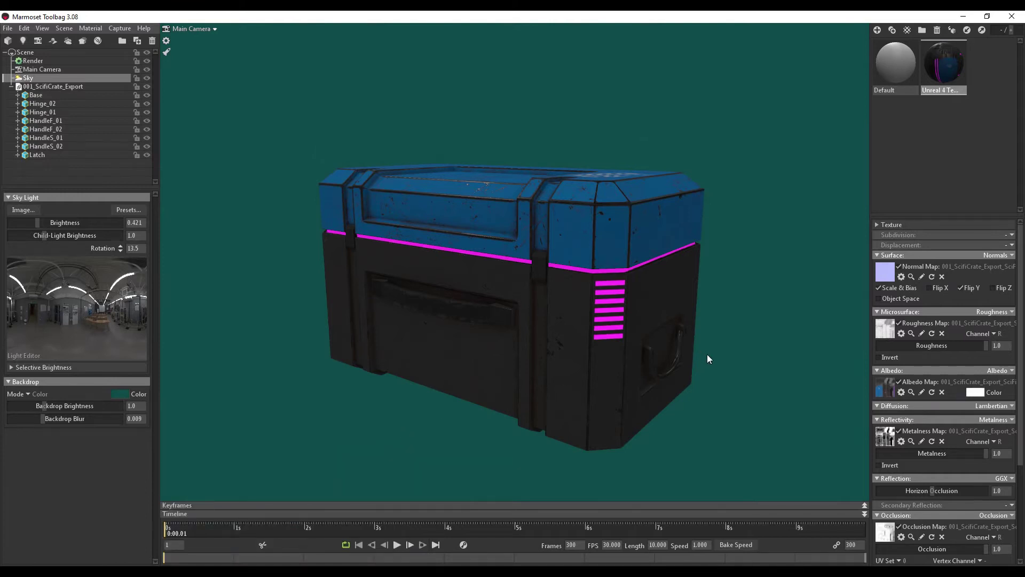
drag(707, 354, 697, 374)
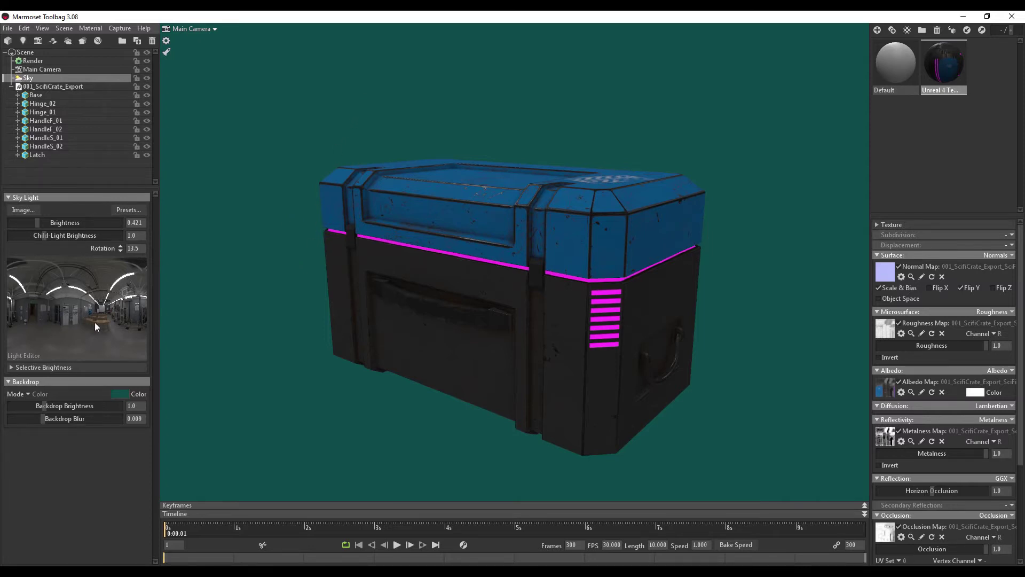
Place a child light in the upper-left part of the sky panorama and add a Shadow Catcher to the scene
mouse_move(69, 296)
mouse_down()
mouse_move(64, 319)
mouse_move(66, 309)
mouse_move(94, 307)
mouse_move(57, 299)
mouse_up()
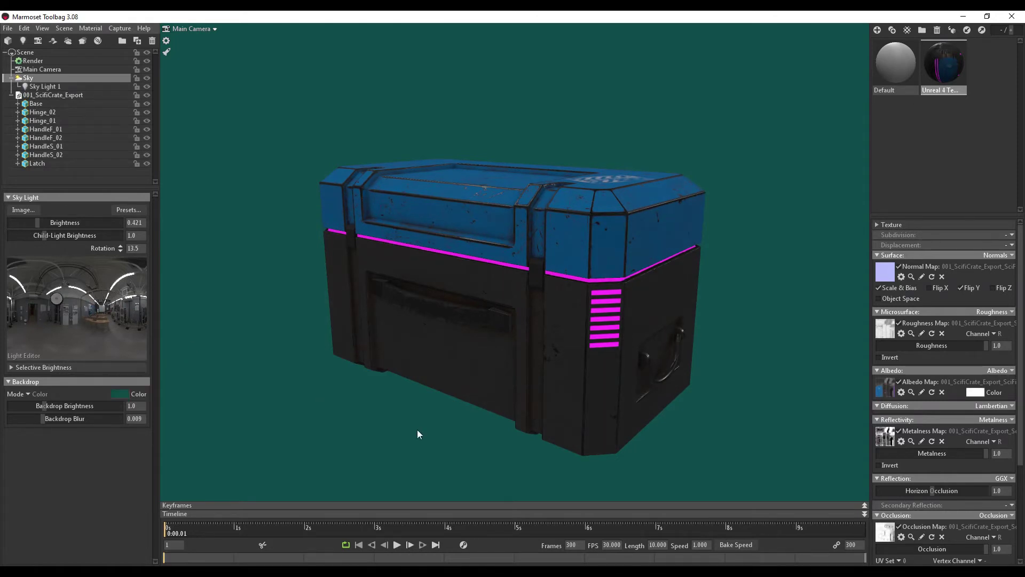
click(64, 31)
mouse_move(71, 42)
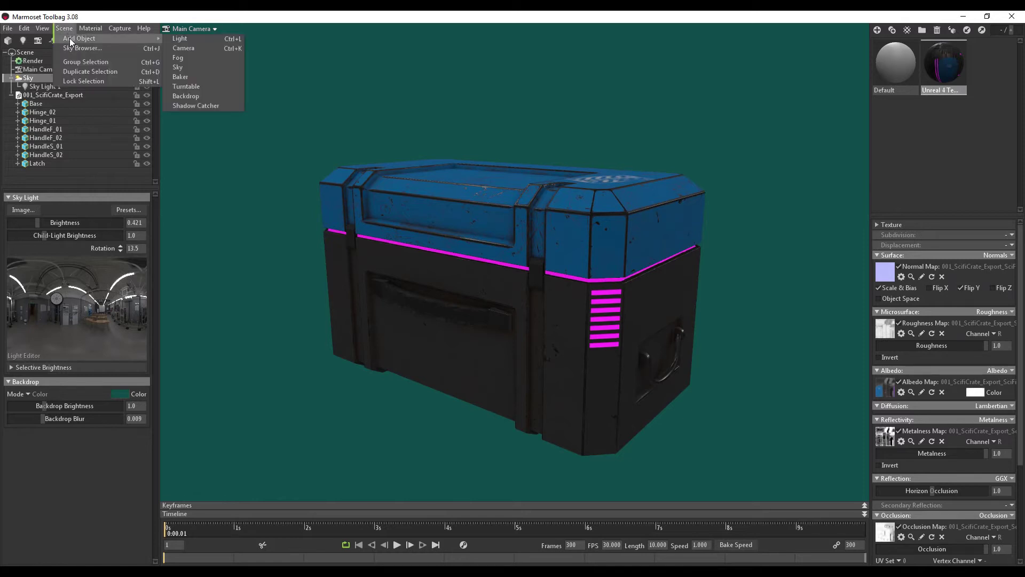
click(195, 105)
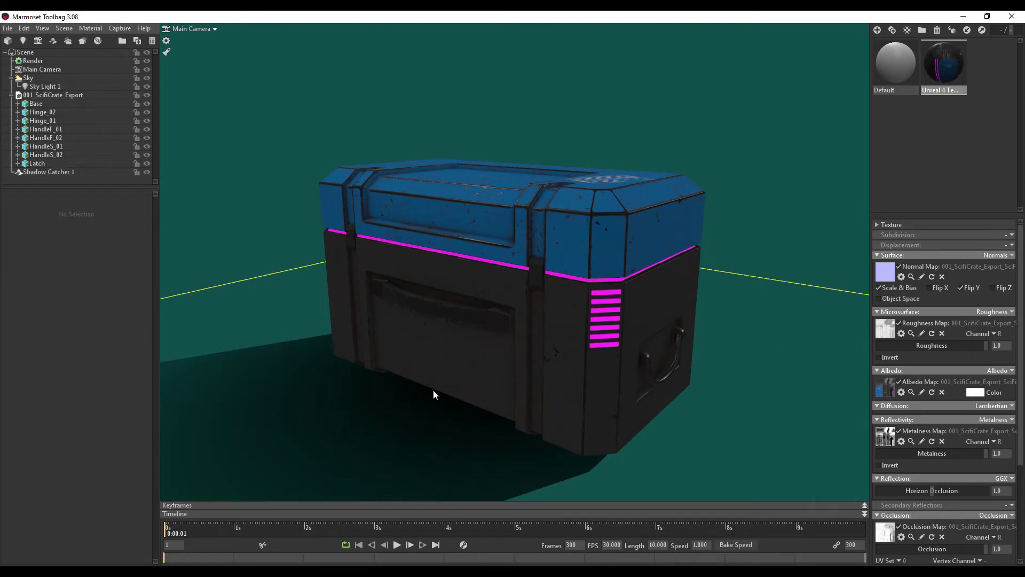
Move the child light to the right side of the sky panorama to redirect the crate's shadow
click(29, 78)
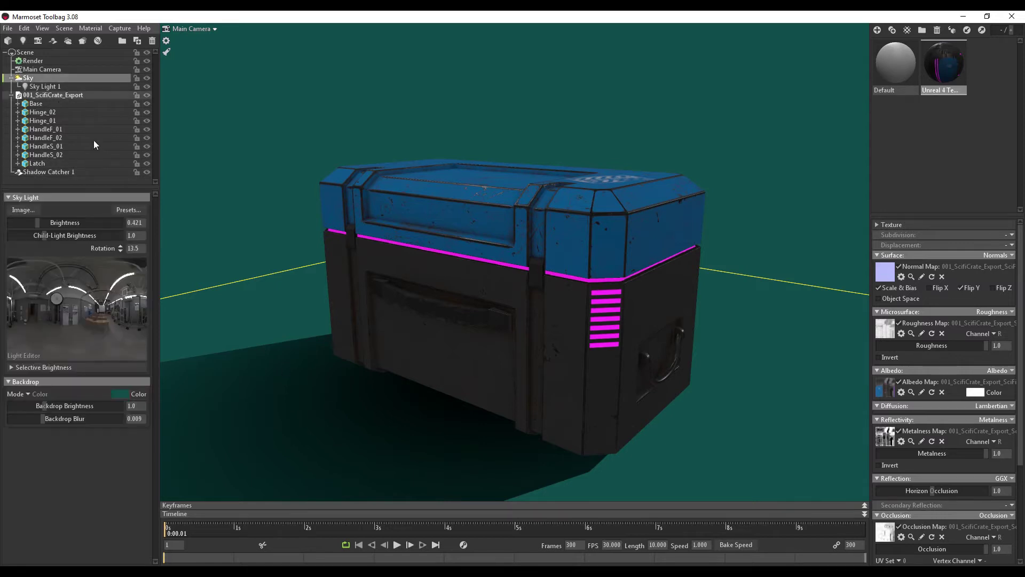
mouse_move(56, 299)
mouse_down()
mouse_move(43, 319)
mouse_move(119, 287)
mouse_up()
mouse_move(559, 113)
mouse_down()
mouse_move(548, 112)
mouse_move(666, 151)
mouse_move(671, 139)
mouse_up()
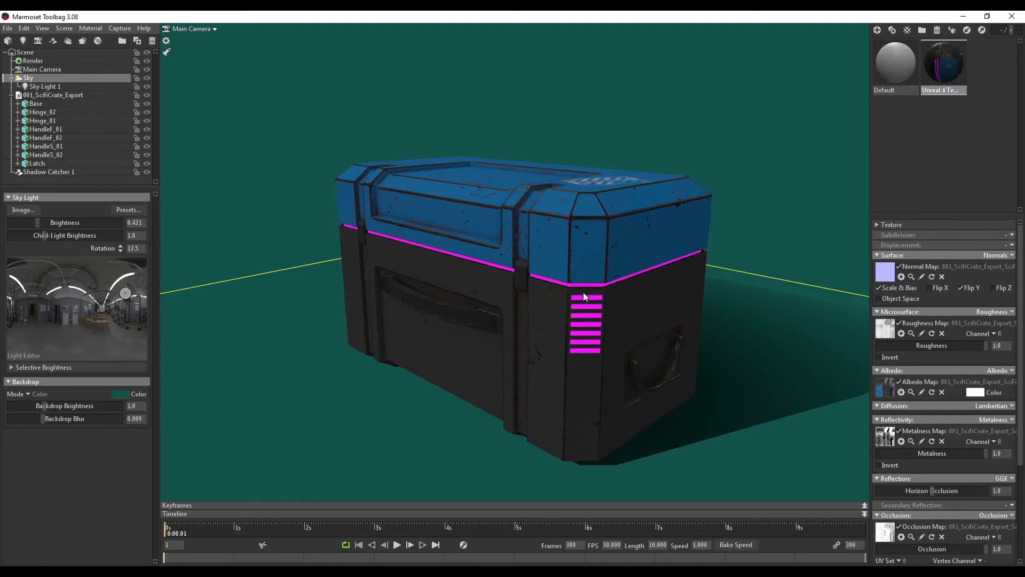
Add a new light to the scene, move it out in front of the crate, and change its type to Omni
click(64, 28)
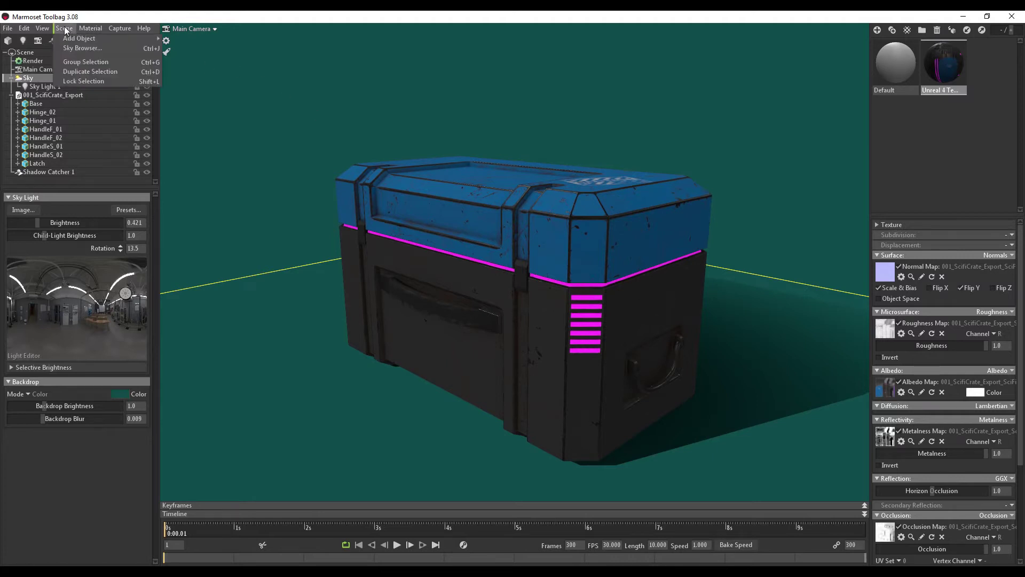
mouse_move(79, 39)
click(192, 39)
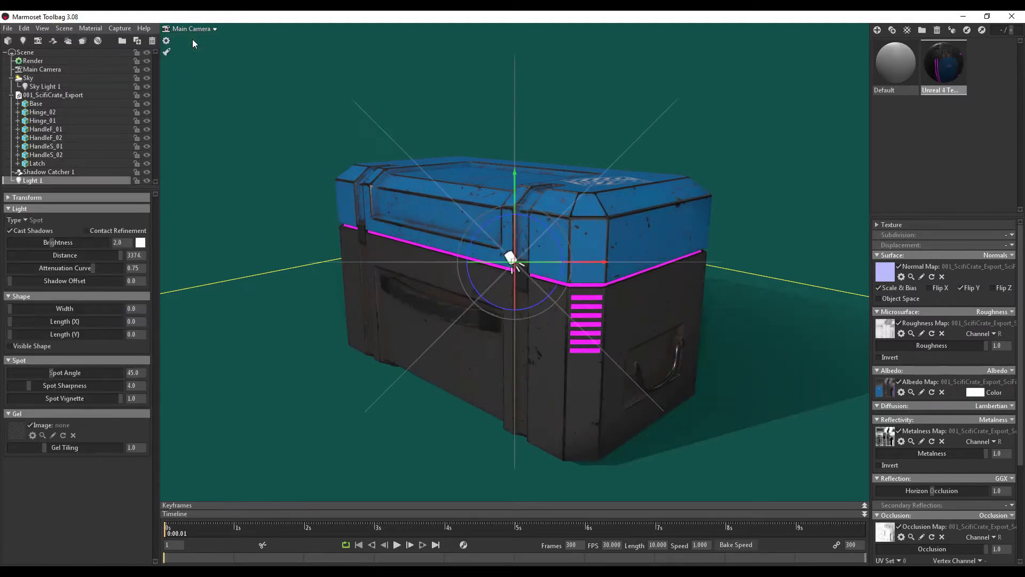
drag(559, 360, 611, 362)
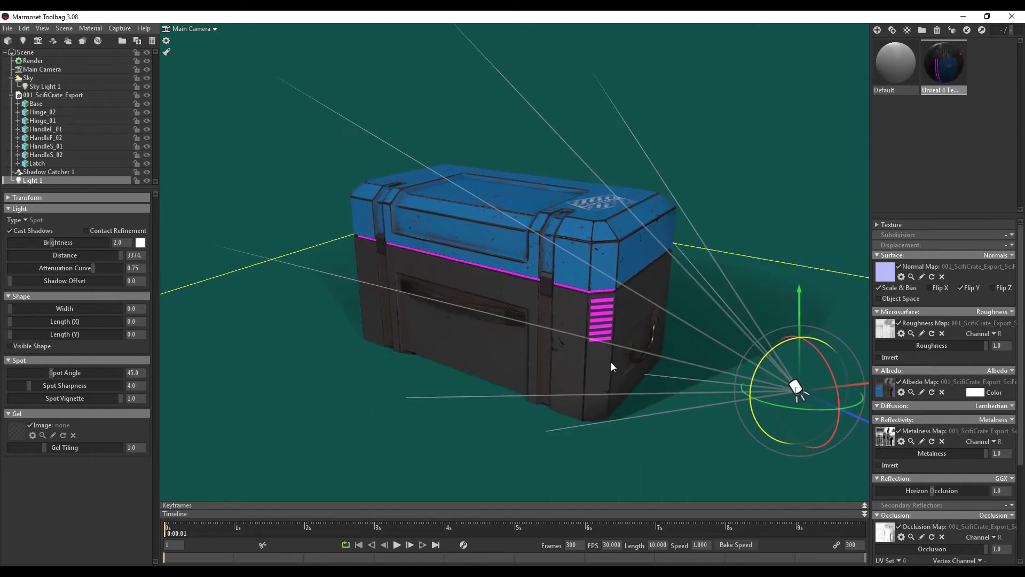
click(26, 219)
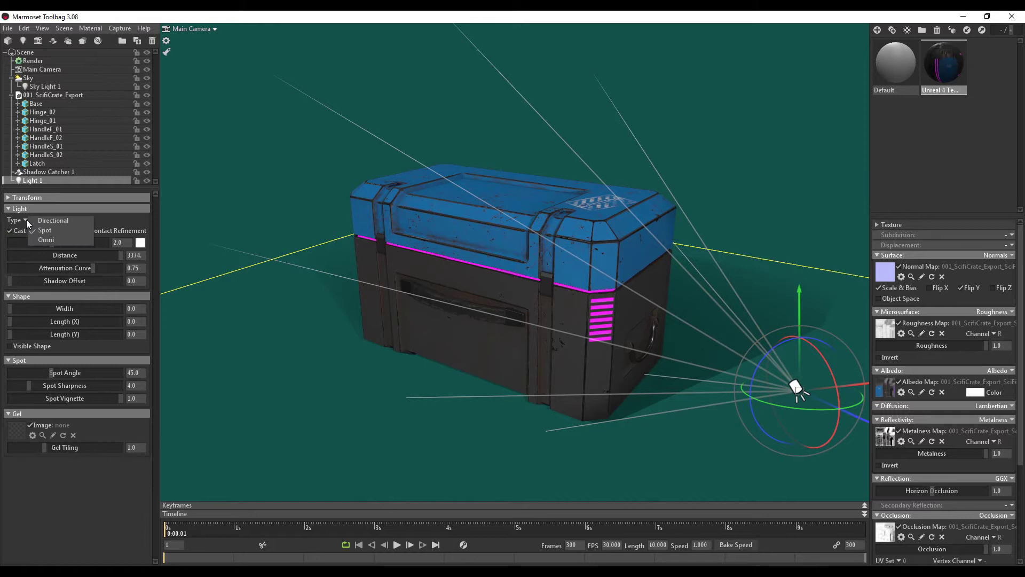
click(48, 239)
Position the omni light close to the far end of the crate's front face, level with the magenta strip
drag(790, 384, 755, 386)
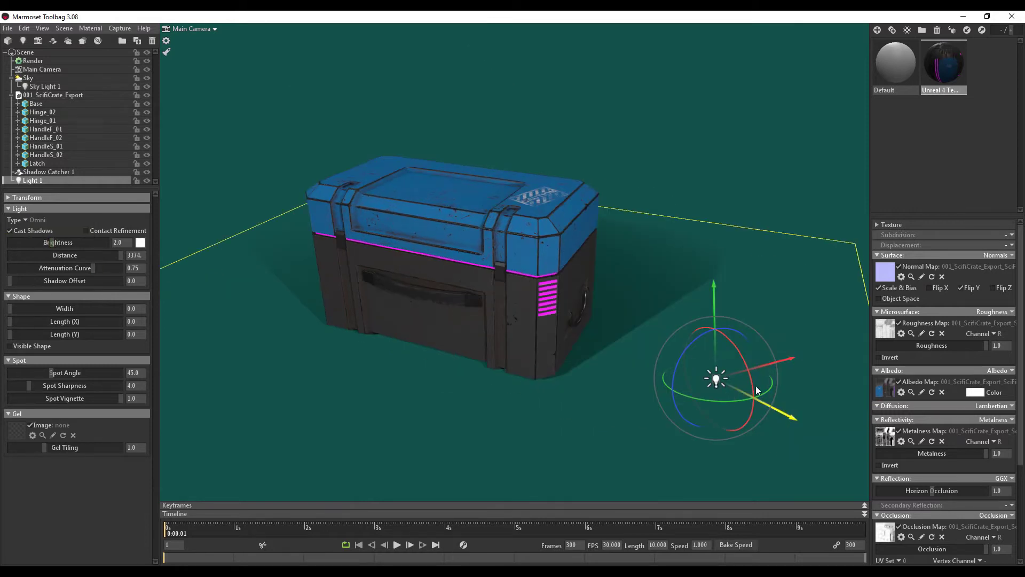
drag(789, 414, 574, 352)
scroll(593, 365, up, 3)
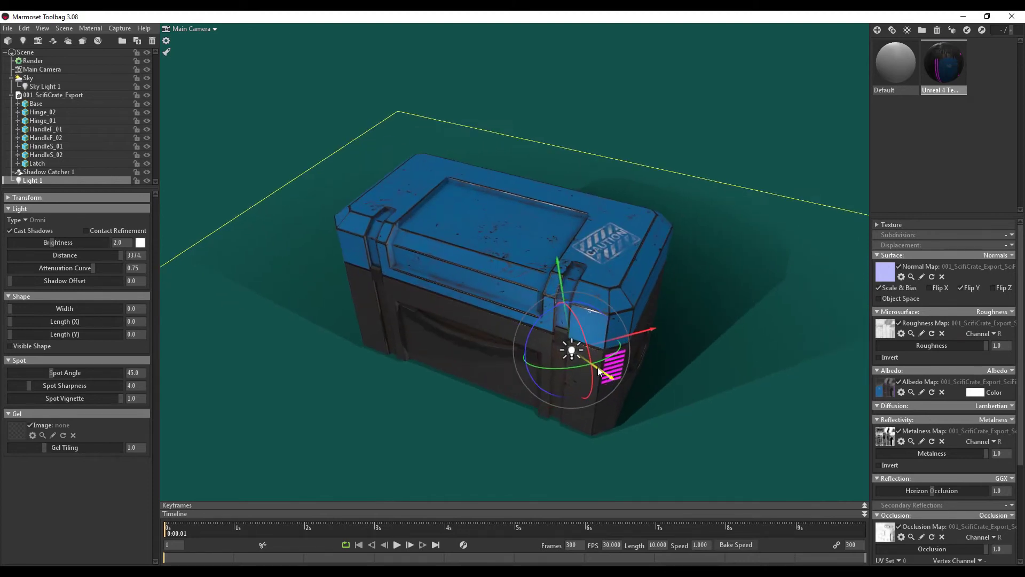
drag(634, 389, 608, 360)
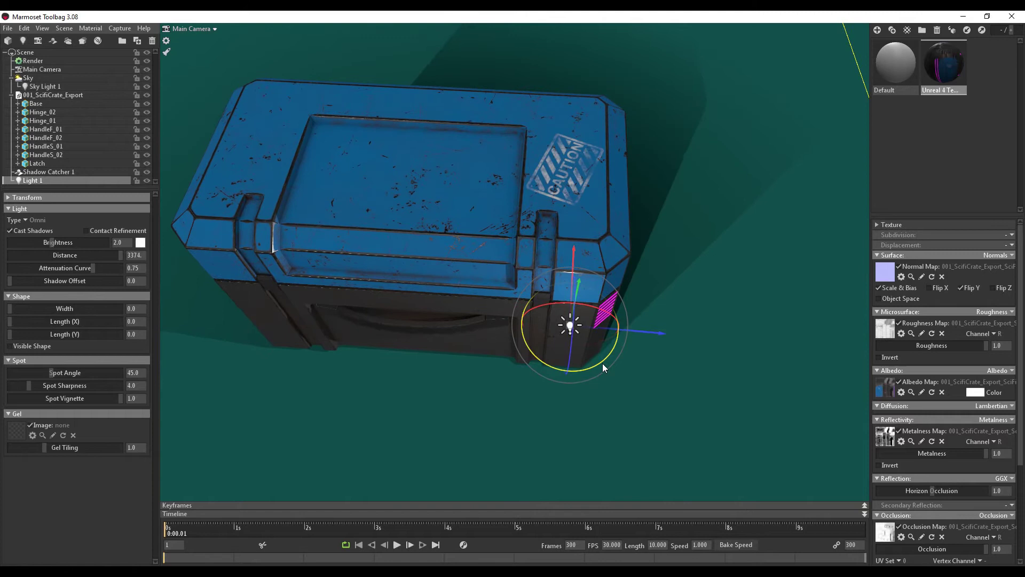
drag(657, 326, 518, 290)
drag(612, 276, 508, 252)
drag(567, 329, 392, 172)
drag(472, 239, 491, 369)
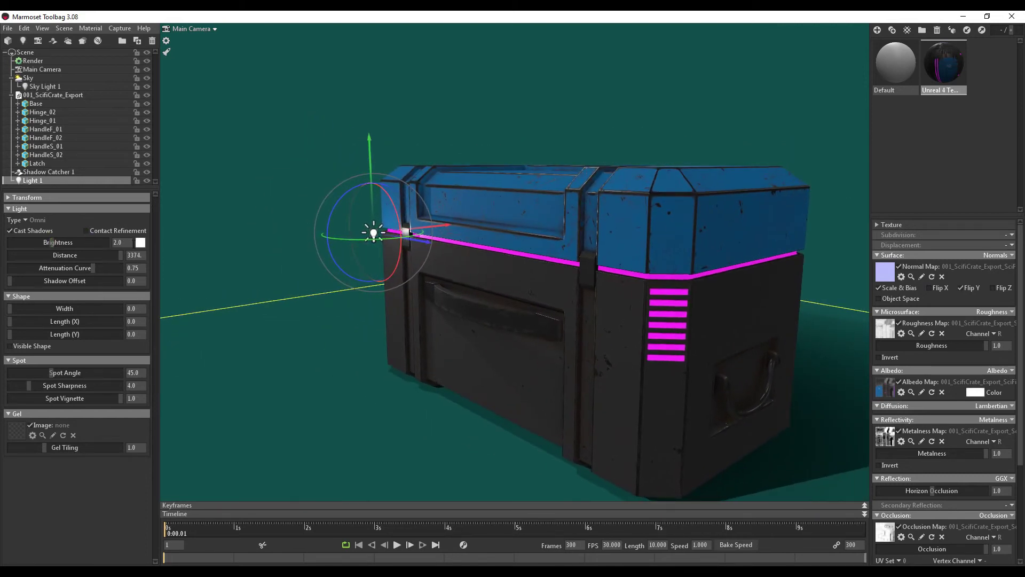
Set the omni light's color to bright magenta, f937ff, to match the crate's emissive strip
click(141, 243)
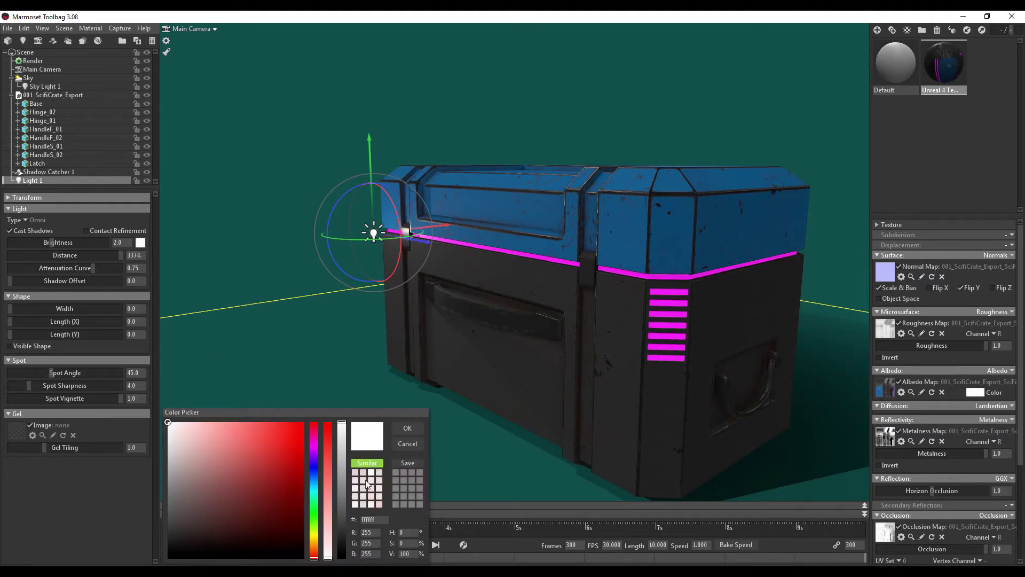
click(314, 446)
click(269, 442)
drag(270, 441, 275, 422)
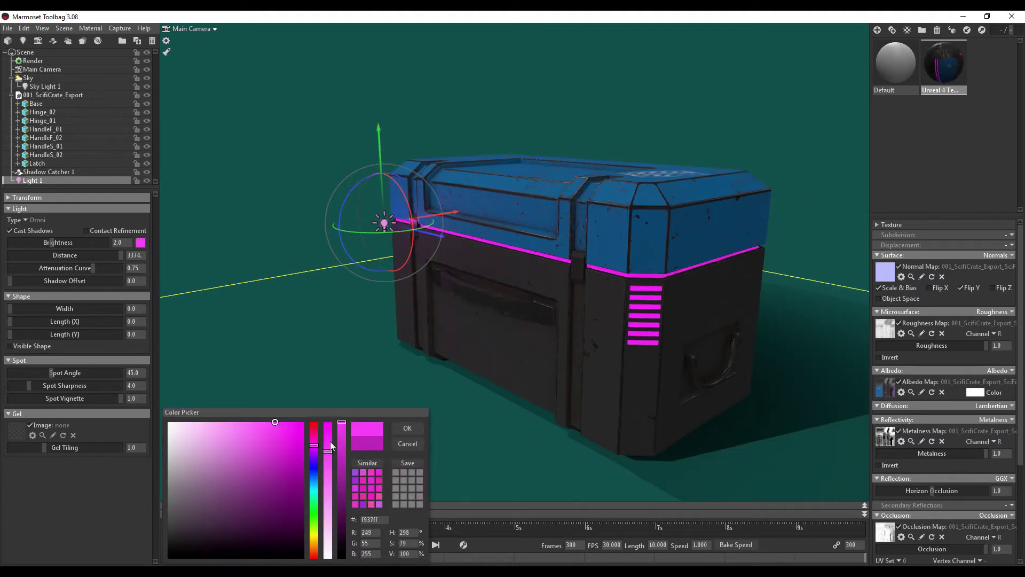
click(407, 429)
Duplicate the magenta omni light and move the copy along the emissive strip toward the middle of the crate's front
drag(443, 411, 476, 400)
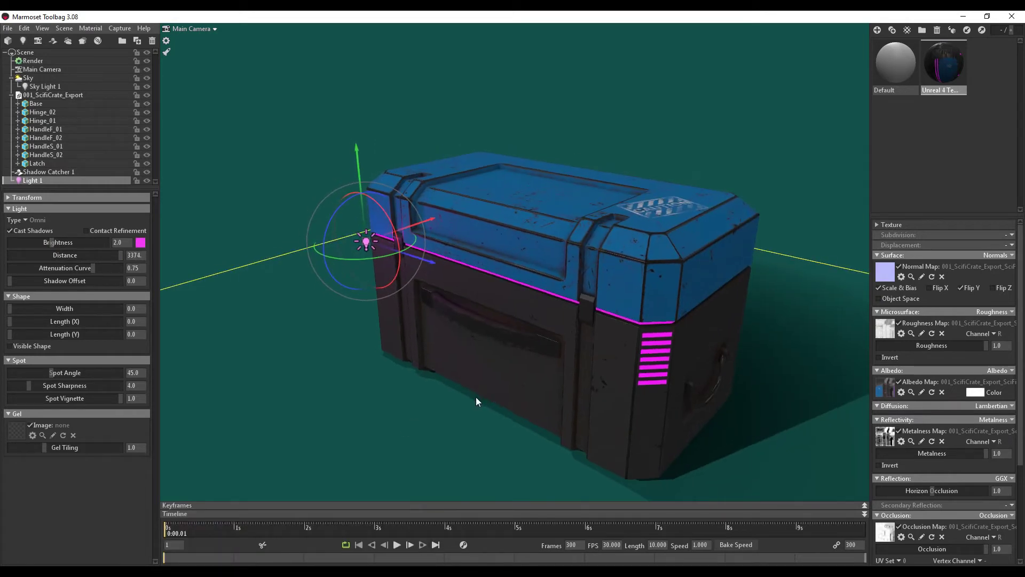
key(ctrl+d)
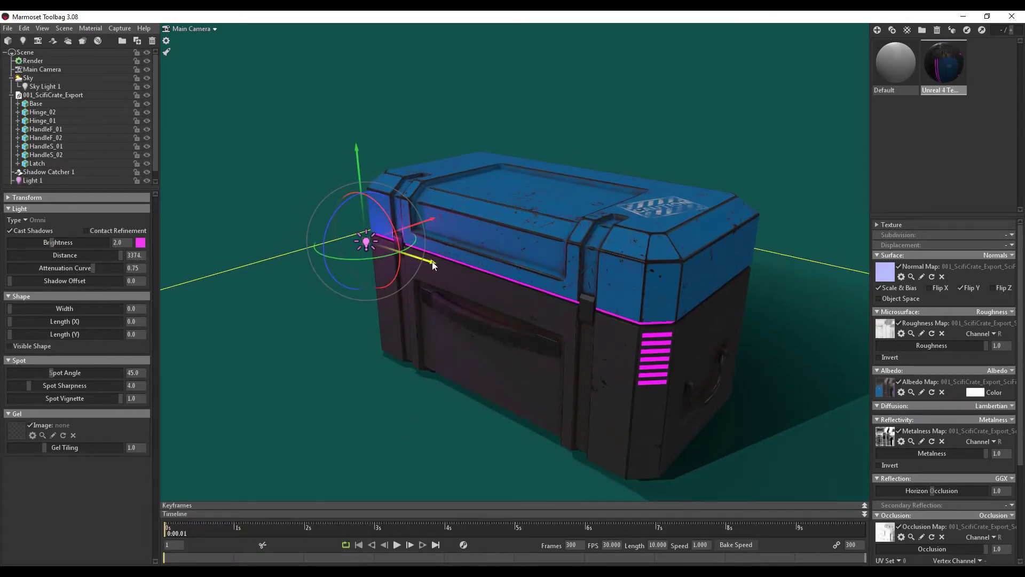
drag(432, 261, 524, 351)
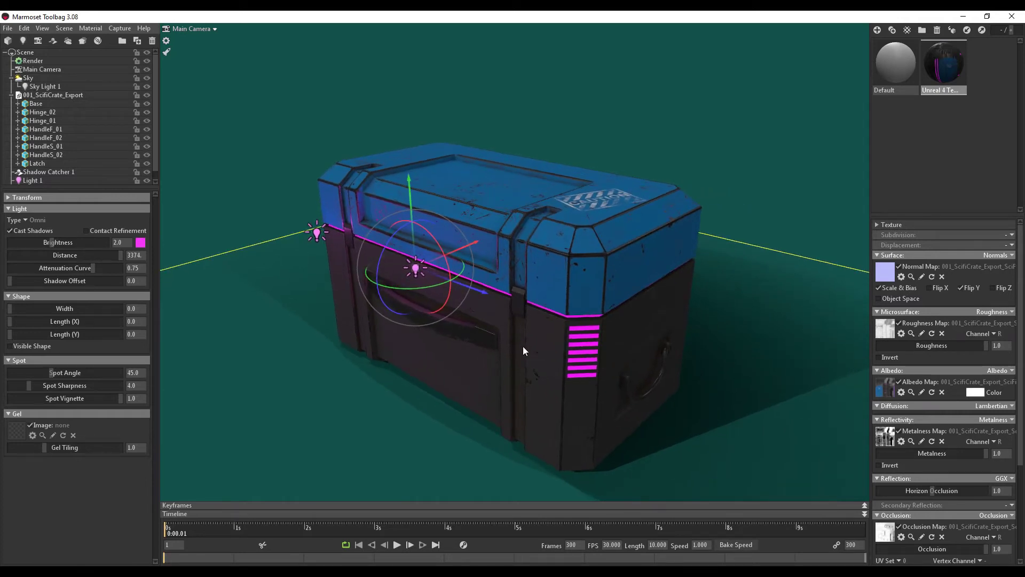
Duplicate the magenta omni light and move the copy to the crate's near front corner, lowering it in front of the magenta stripes
key(ctrl+d)
drag(486, 294, 591, 383)
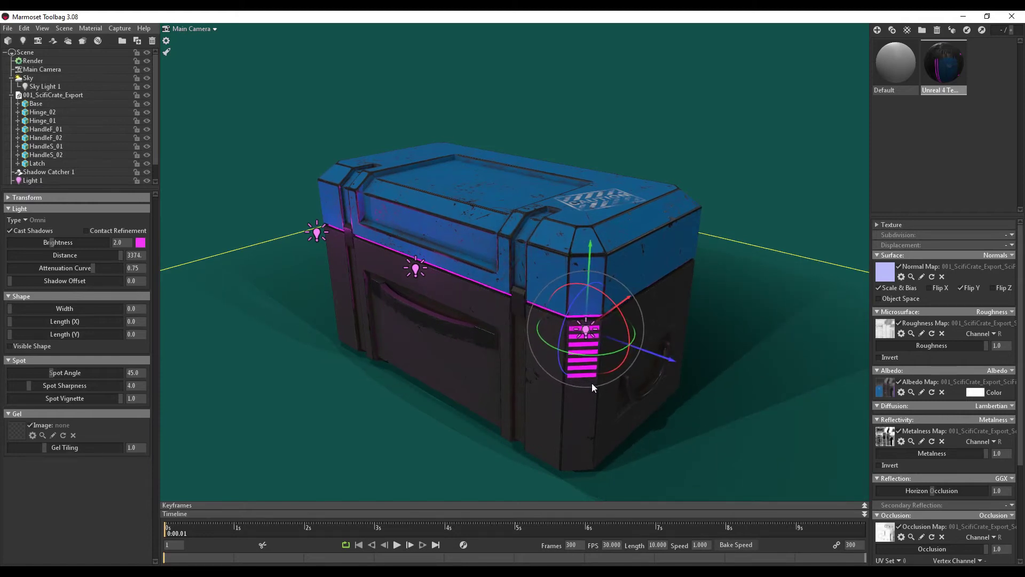
middle_drag(592, 383, 581, 363)
drag(581, 363, 612, 349)
scroll(612, 348, up, 3)
middle_drag(612, 348, 561, 341)
scroll(532, 217, up, 3)
drag(535, 213, 539, 274)
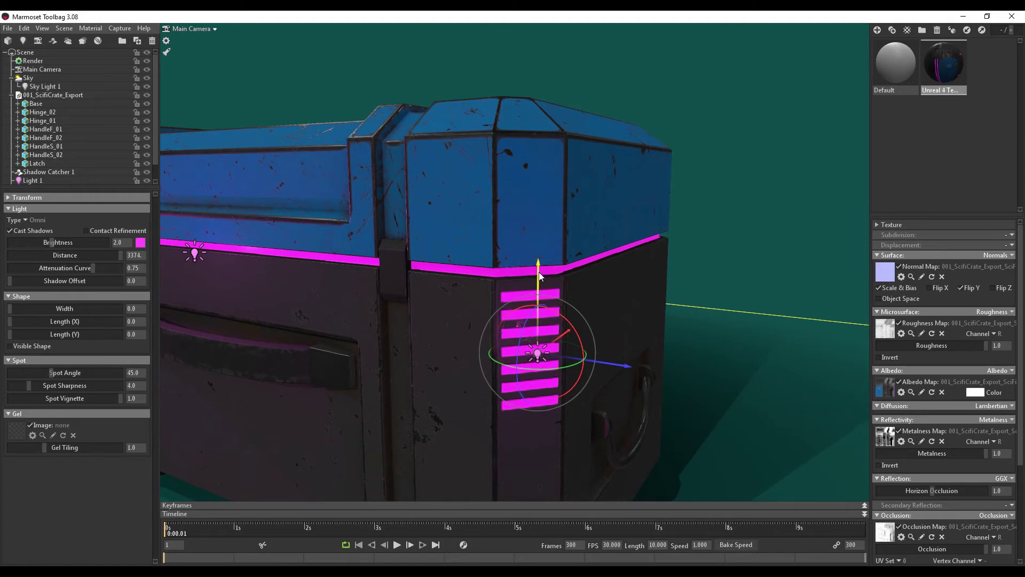
scroll(546, 277, down, 3)
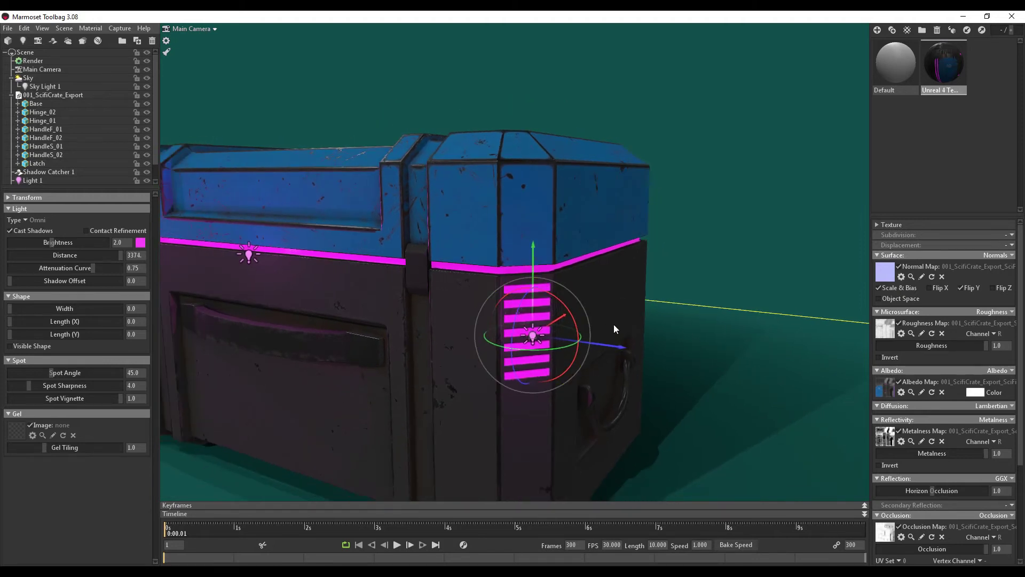
Duplicate the light in front of the corner stripes and raise the copy level with the emissive strip
drag(614, 324, 685, 317)
scroll(678, 338, down, 2)
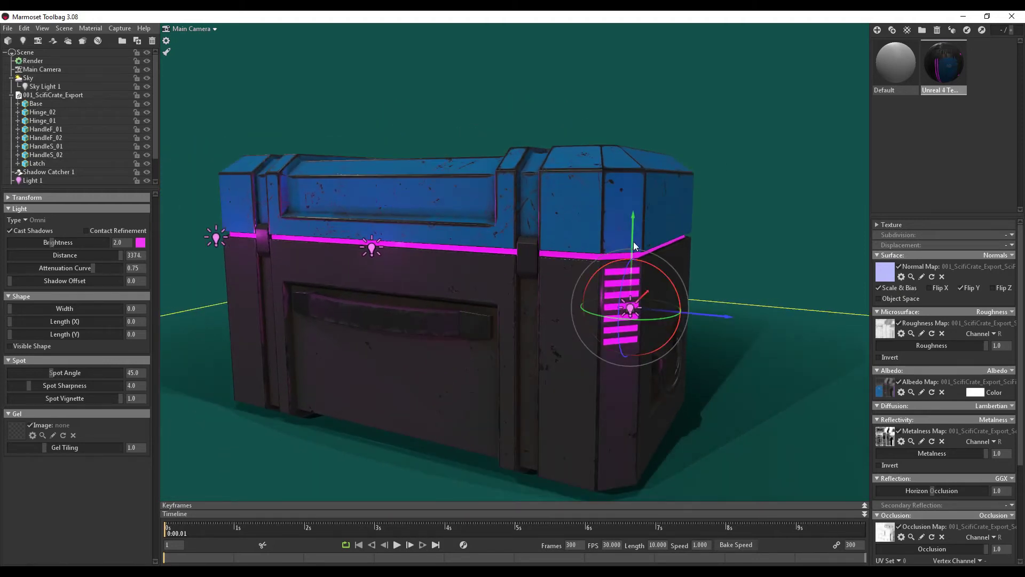
drag(632, 231, 635, 176)
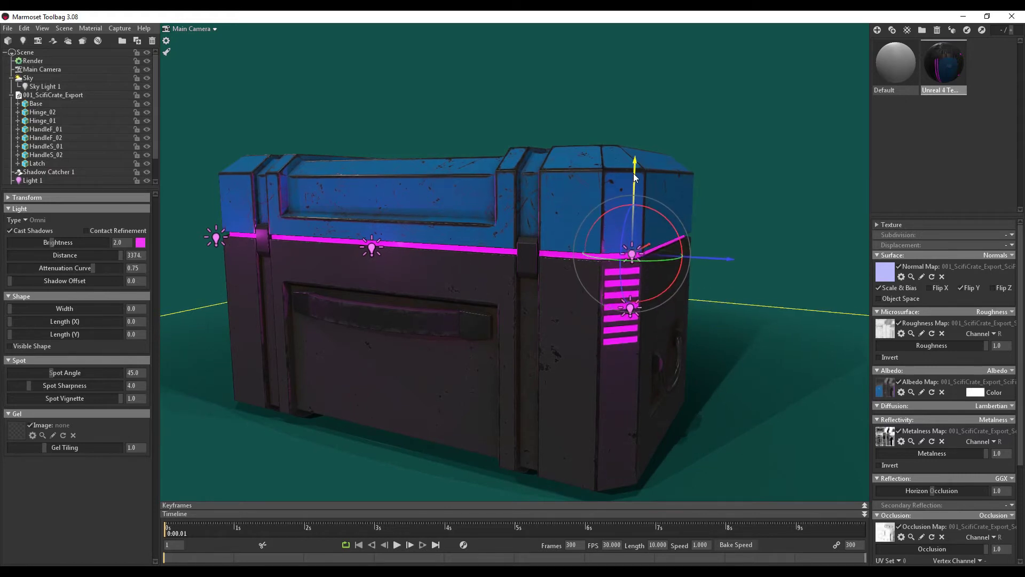
Reposition the original omni light at the opposite front corner, just above the magenta stripes and level with the emissive strip
drag(302, 299, 530, 350)
click(531, 276)
drag(534, 305, 591, 351)
scroll(591, 351, up, 3)
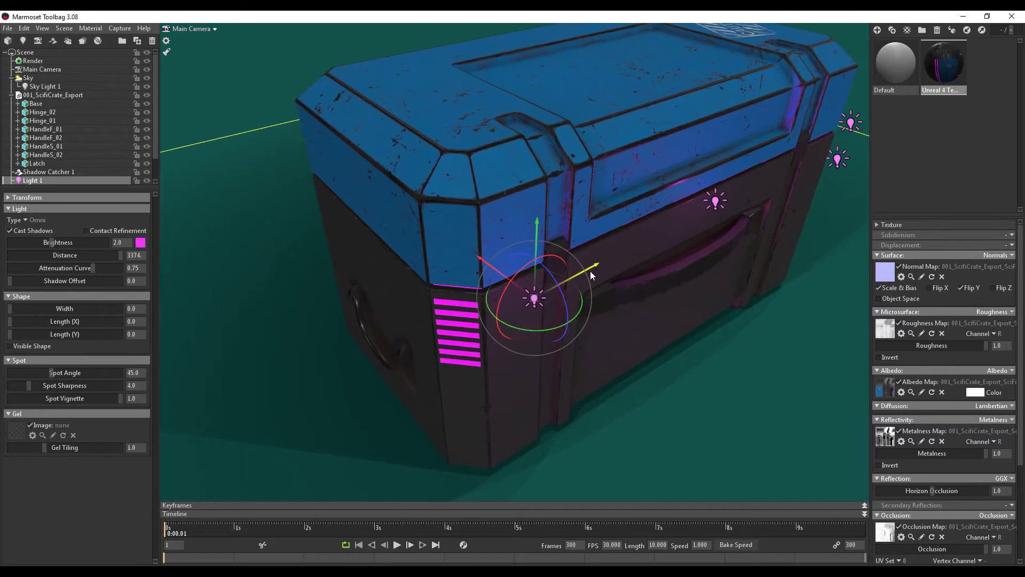
drag(576, 271, 408, 265)
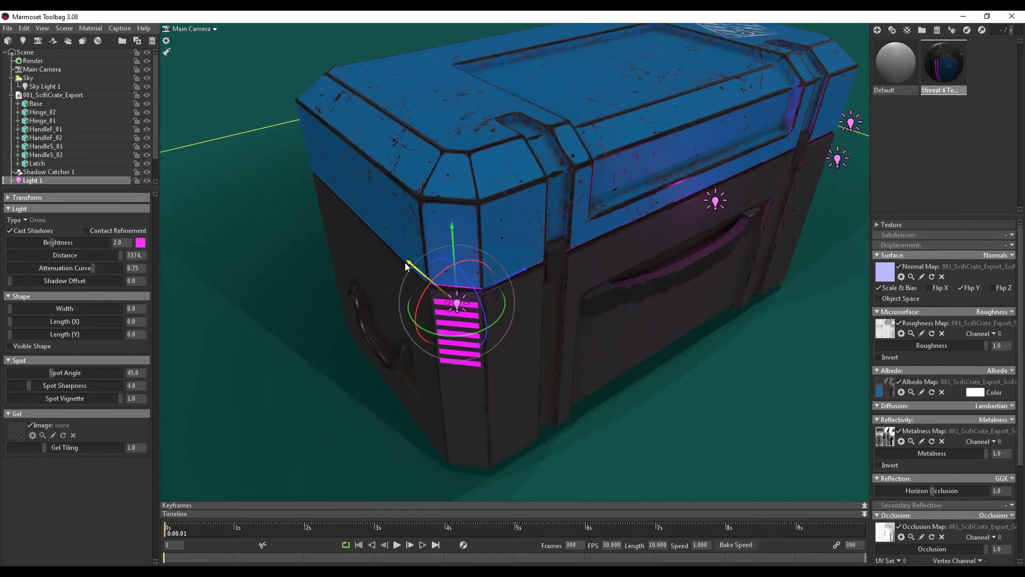
drag(551, 310, 578, 279)
Duplicate the corner light to place copies by the stripes and along the emissive strip around the crate's sides and back
key(ctrl+d)
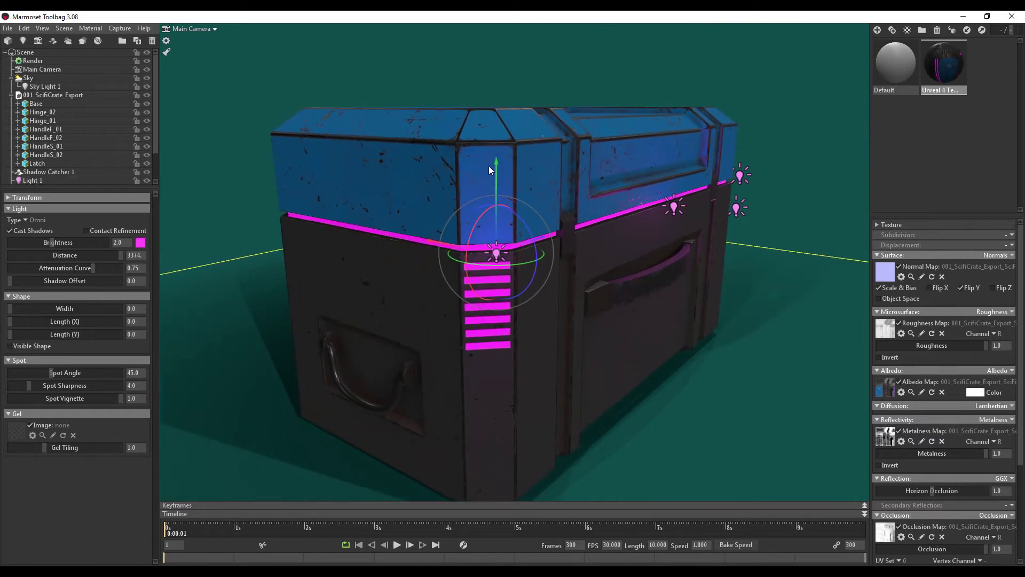
drag(496, 164, 753, 321)
drag(793, 242, 686, 307)
drag(682, 303, 635, 384)
click(671, 322)
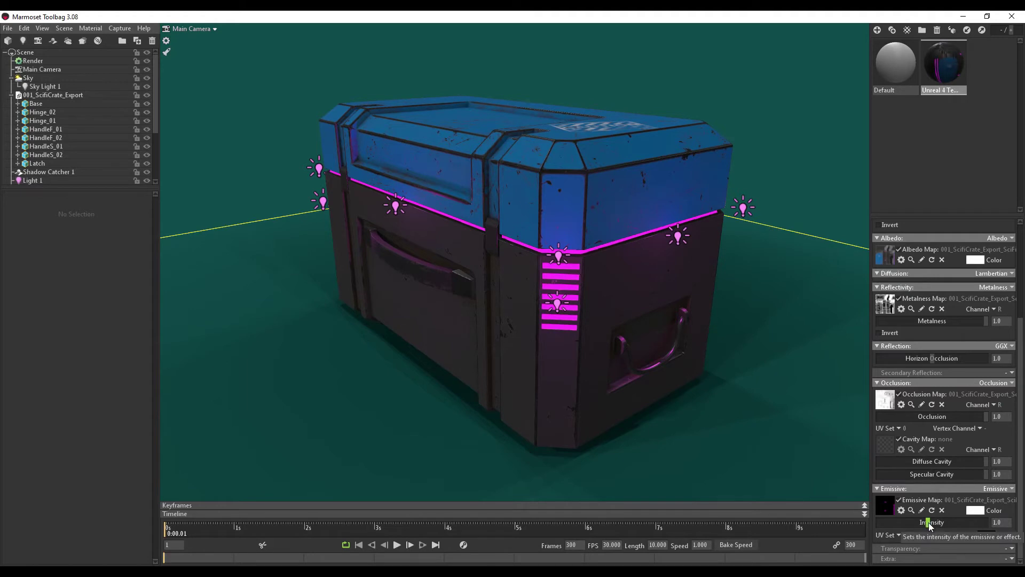
Raise the emissive intensity of the crate material to 10
drag(929, 526, 995, 528)
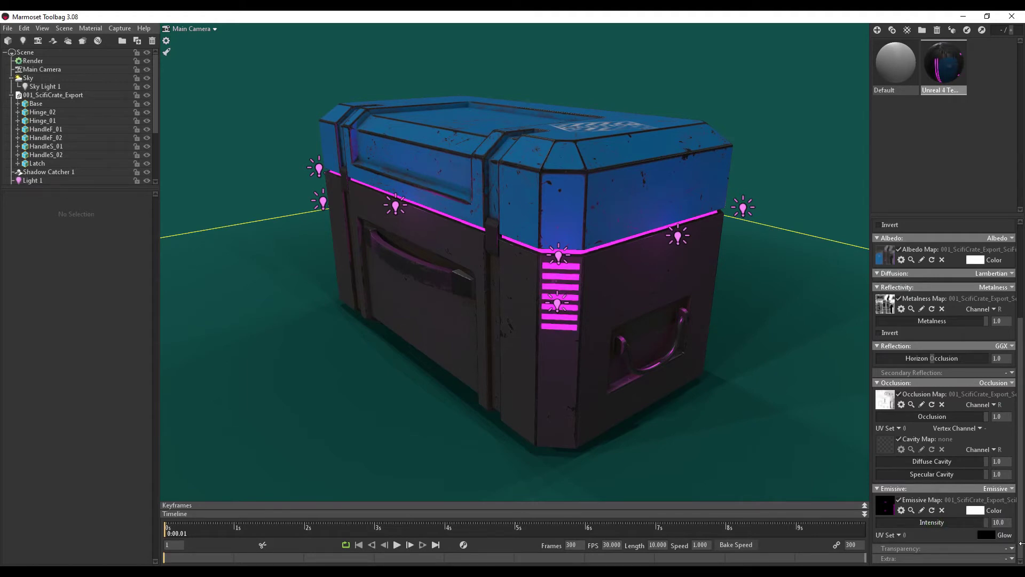
drag(796, 451, 790, 447)
drag(763, 386, 770, 394)
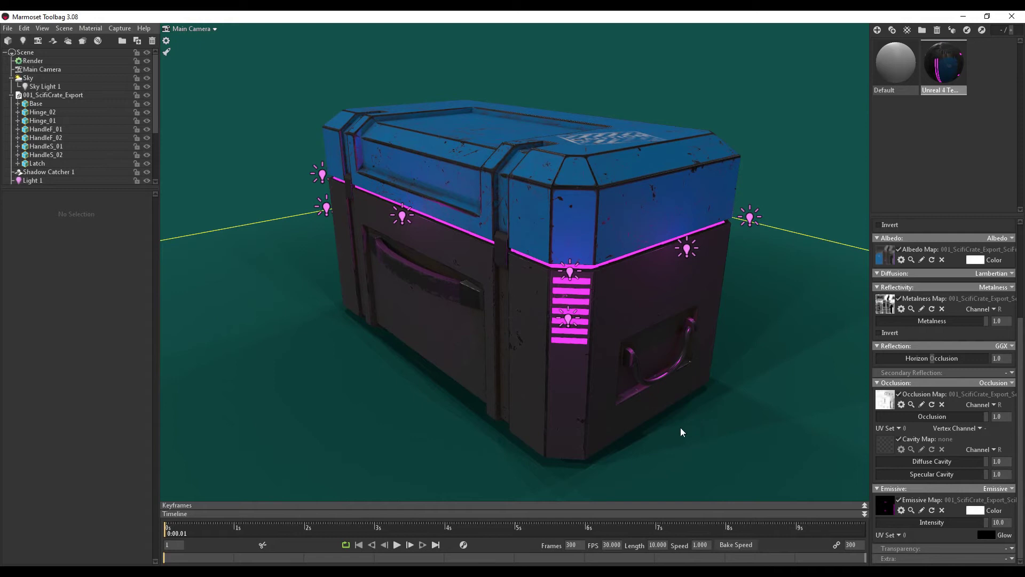
drag(681, 431, 633, 354)
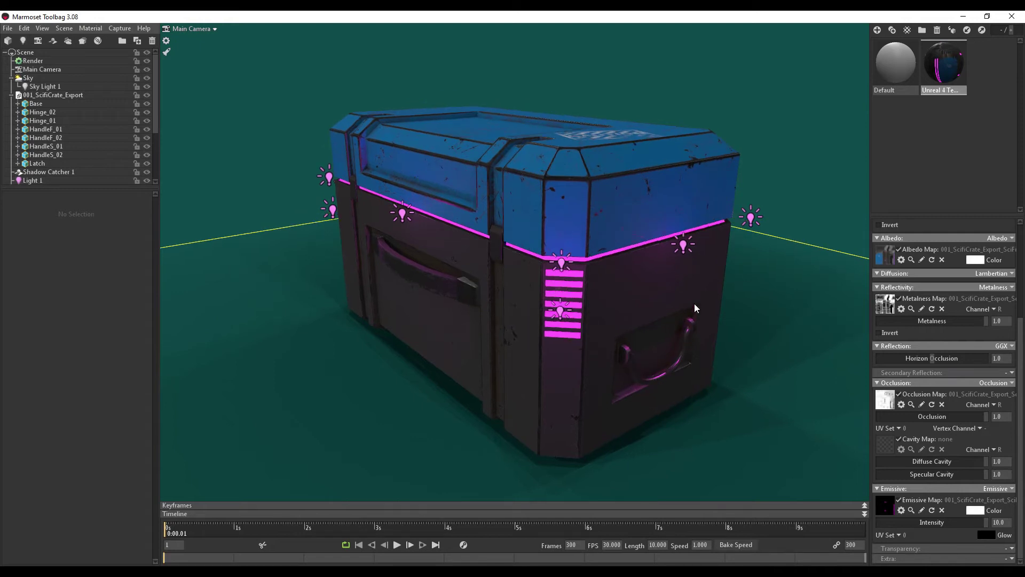
drag(406, 222, 617, 225)
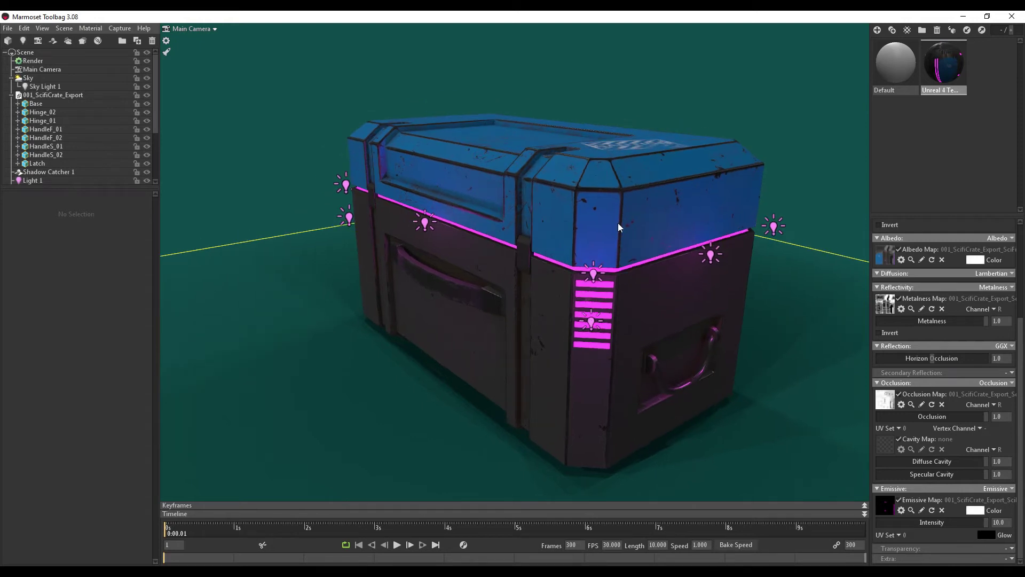
drag(649, 301, 523, 261)
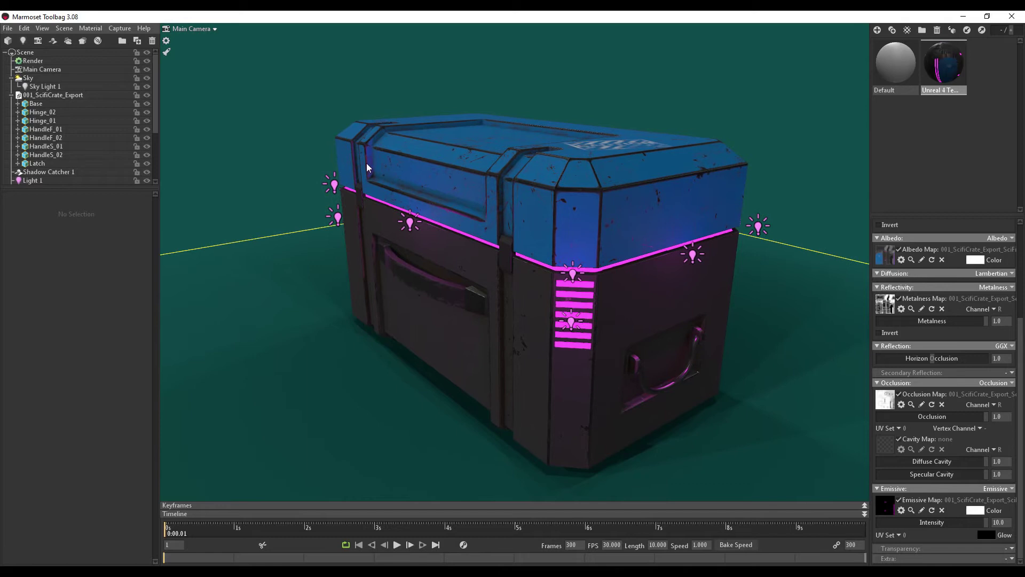
drag(376, 185, 685, 455)
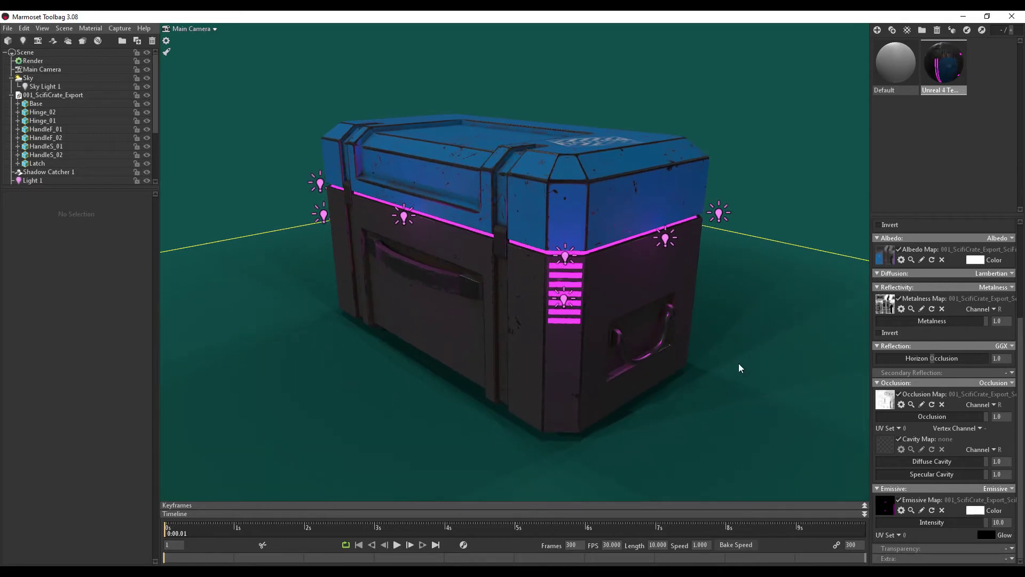
Turn off Cast Shadows for every magenta omni light, from Light 1 through all of its copies
scroll(64, 123, down, 3)
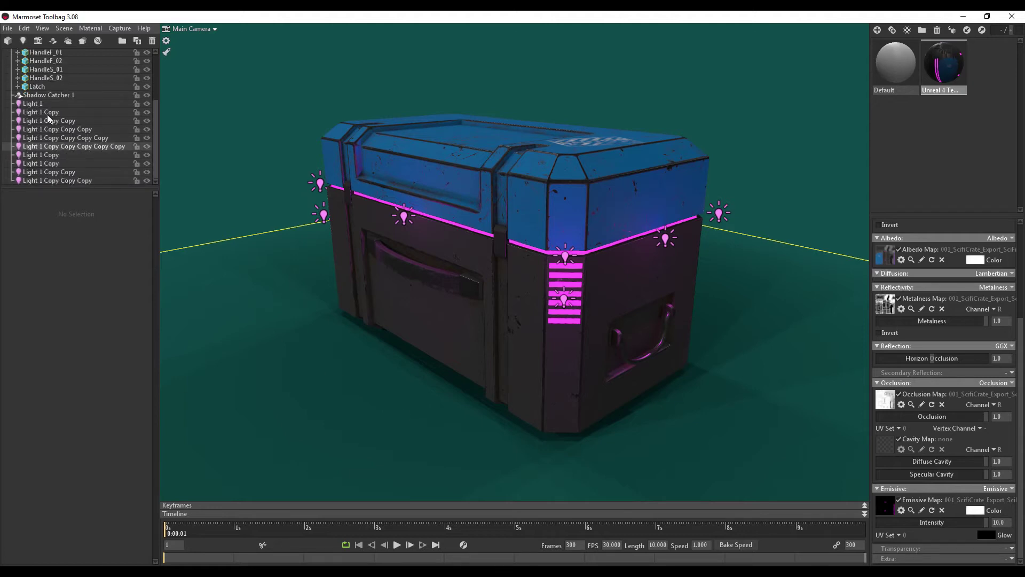
click(41, 105)
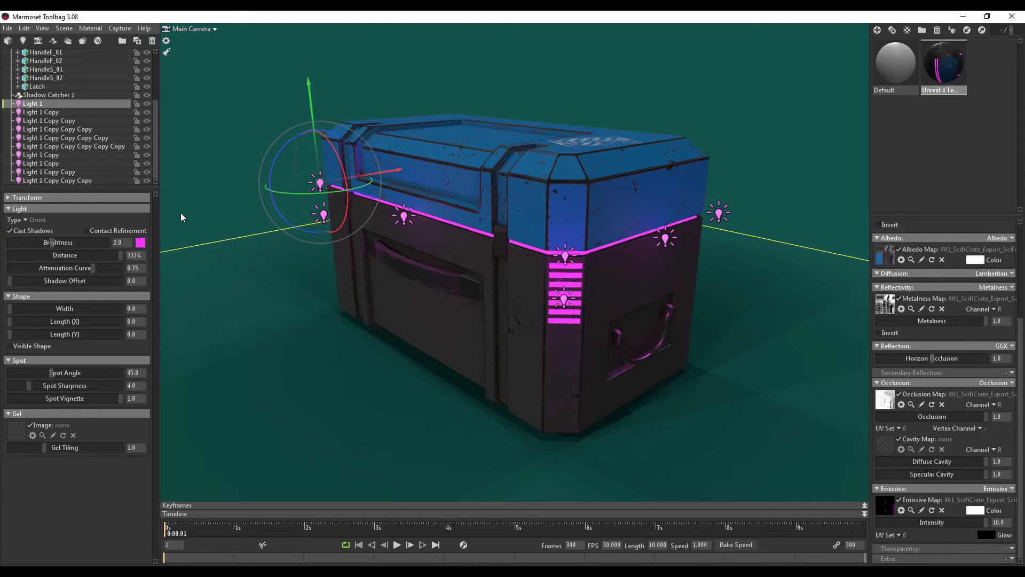
click(41, 112)
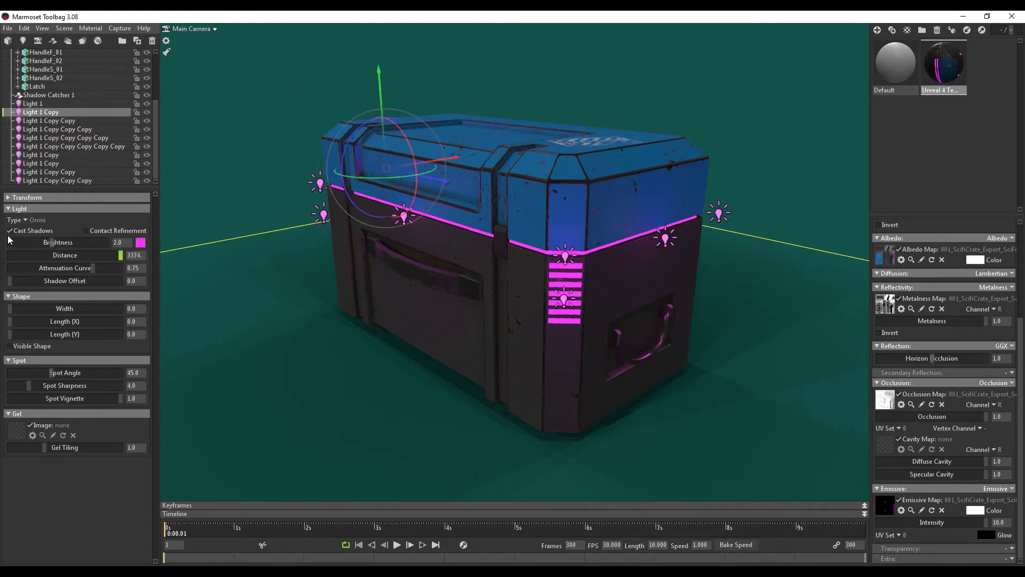
key(Down)
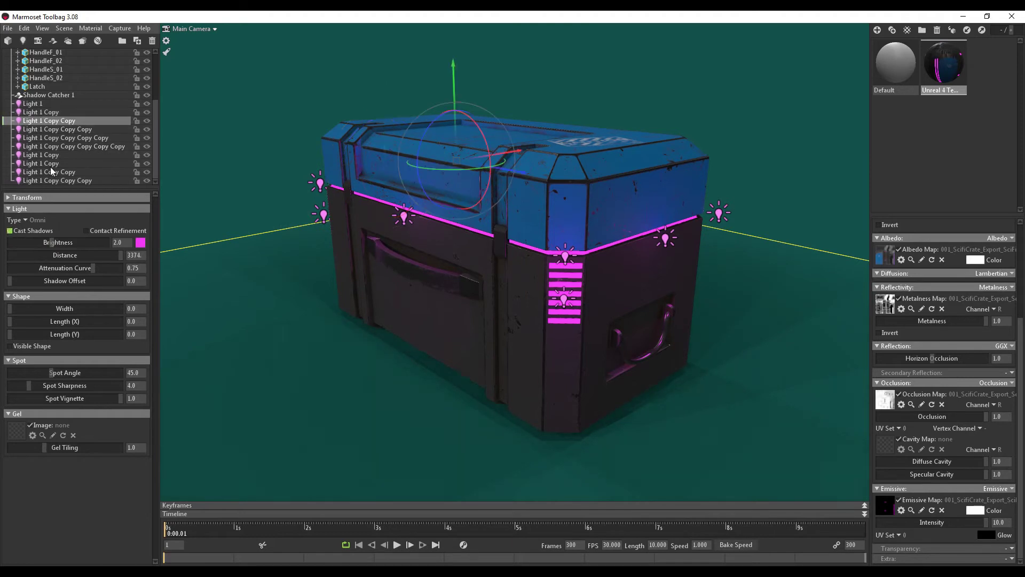
key(Down)
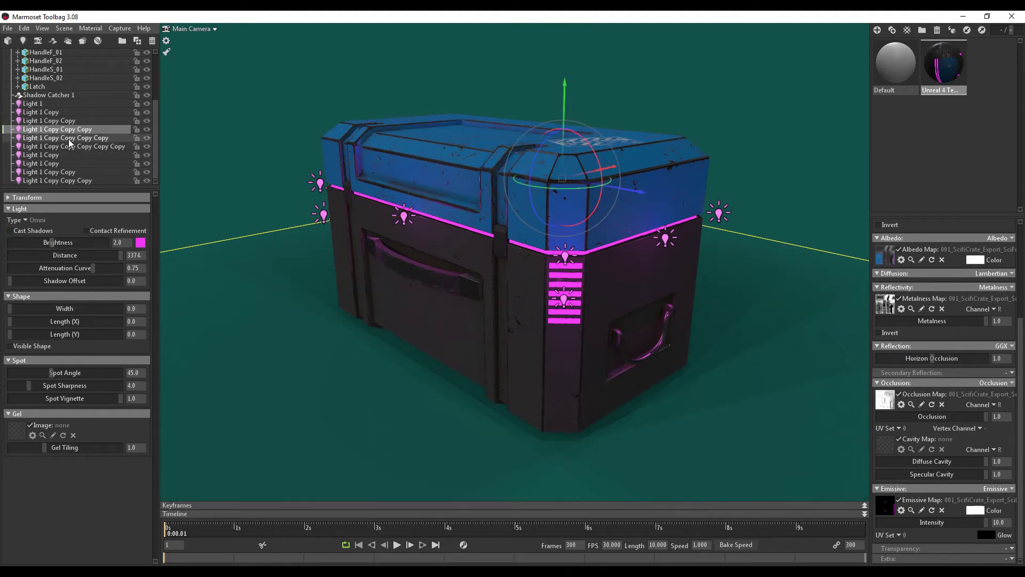
key(Down)
key(Down)
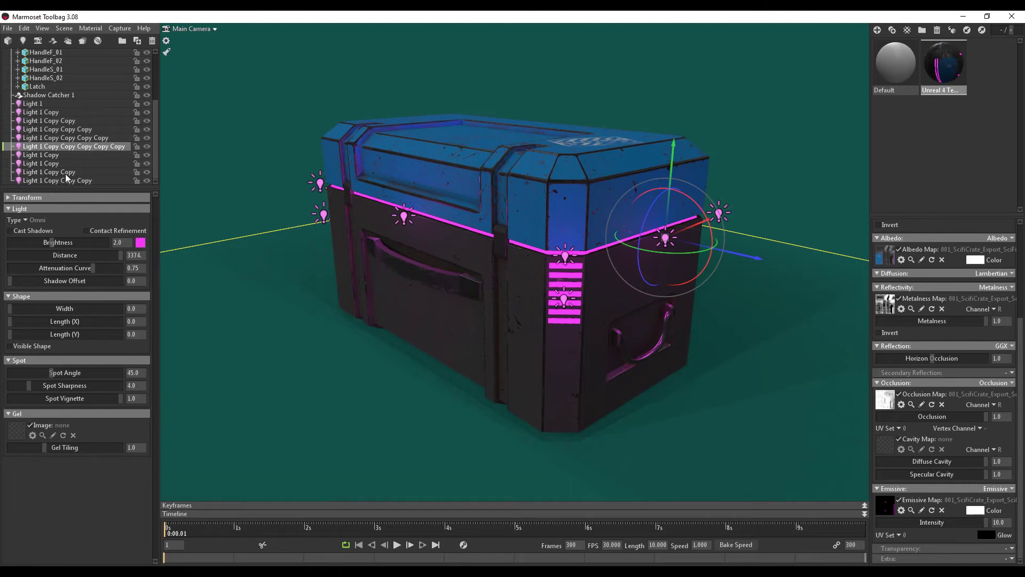
key(Down)
key(Down)
key(Down)
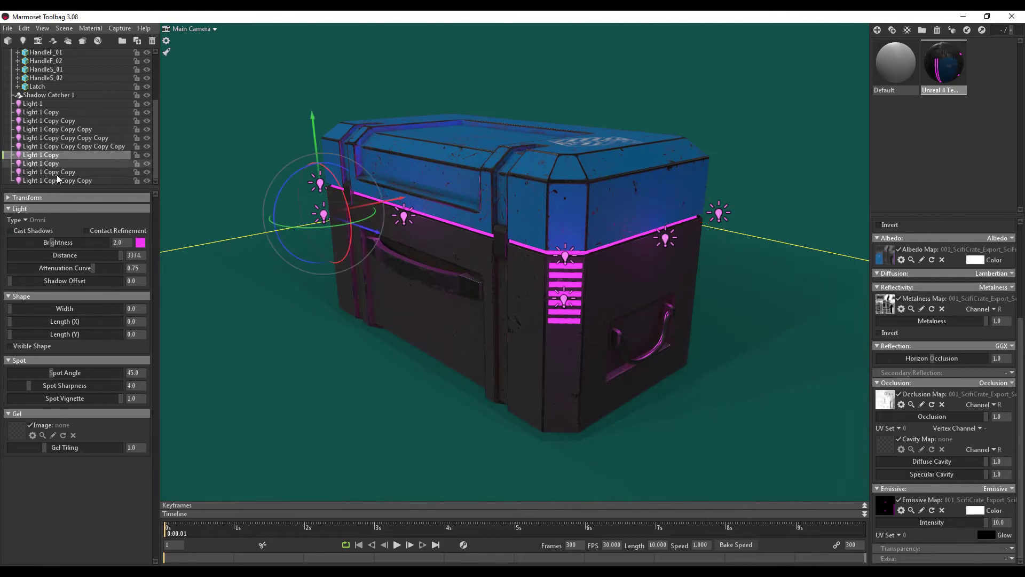
click(44, 231)
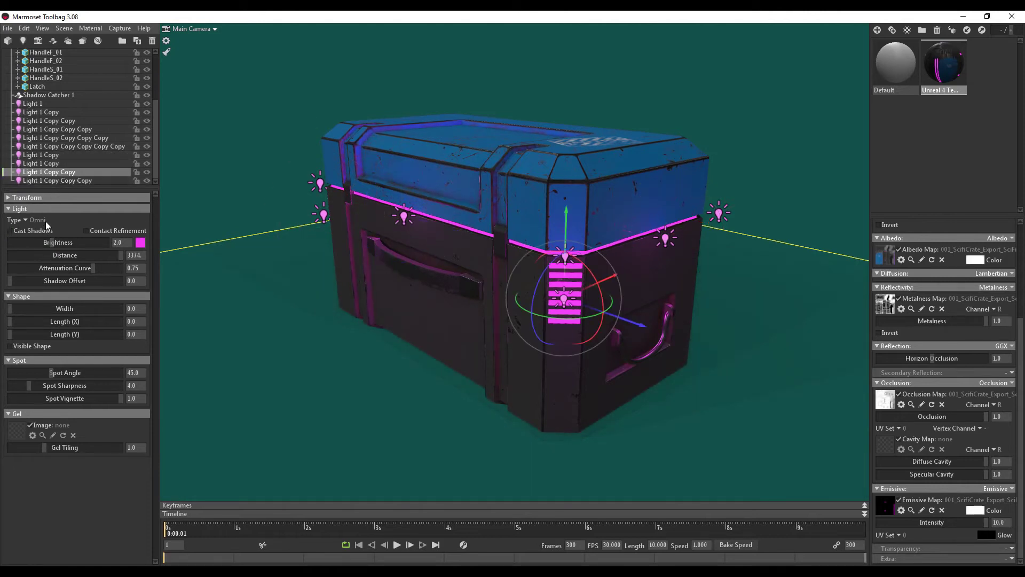
click(67, 181)
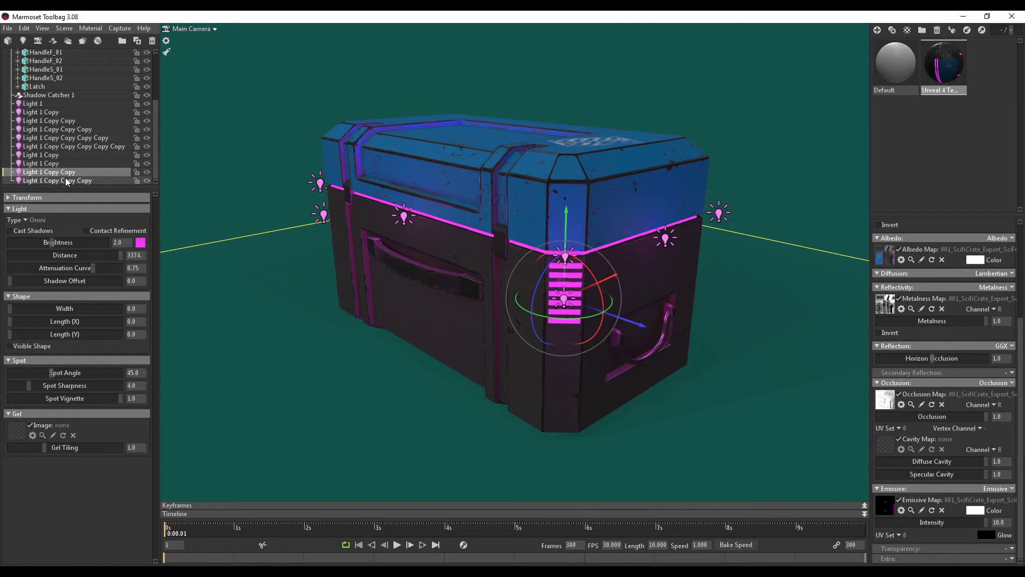
click(43, 230)
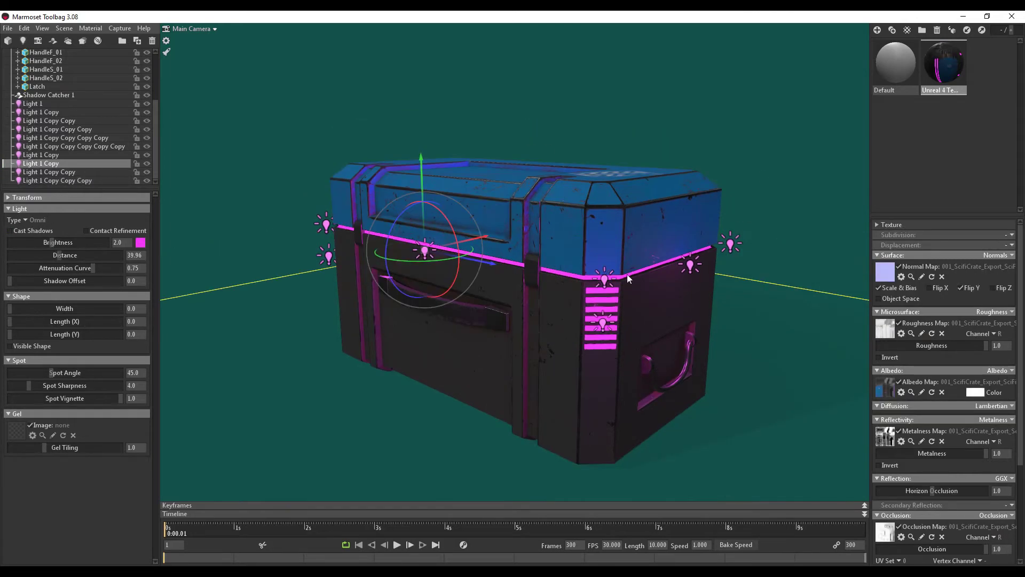
Reduce the Distance of the two lights at the near front corner, at the strip and in front of the stripes
drag(591, 272, 584, 271)
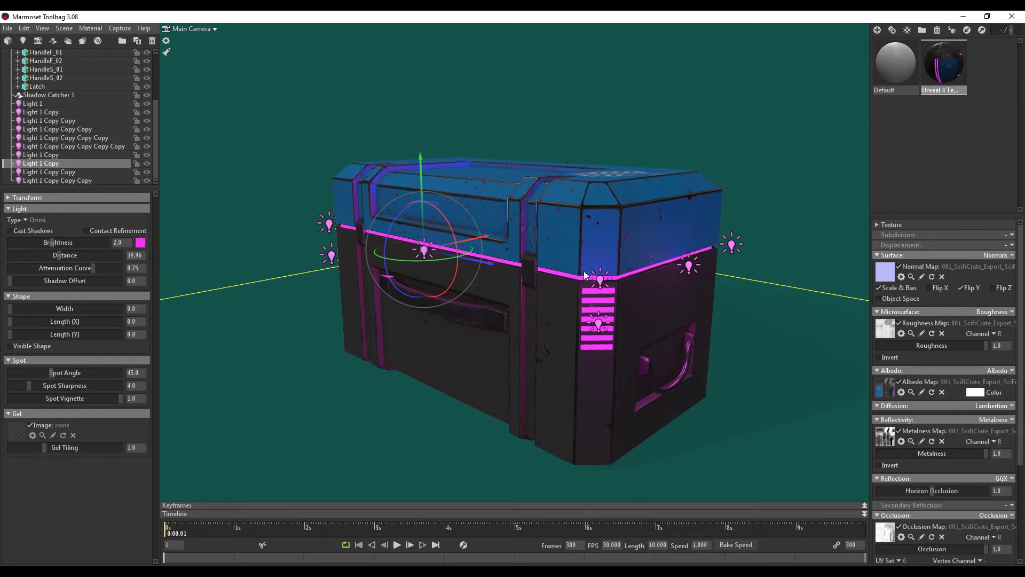
click(600, 279)
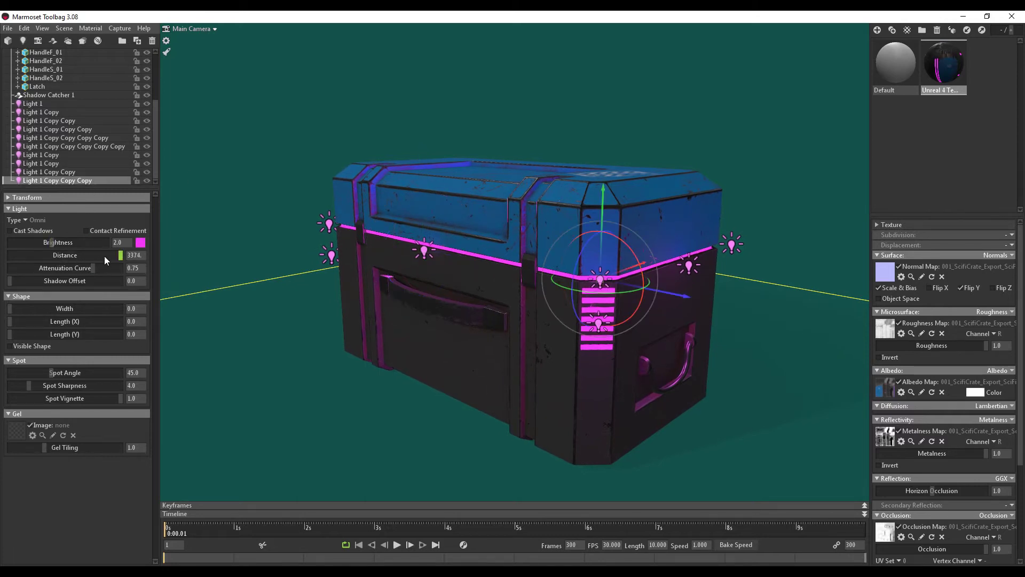
drag(119, 255, 93, 257)
drag(106, 259, 76, 265)
click(629, 329)
click(600, 324)
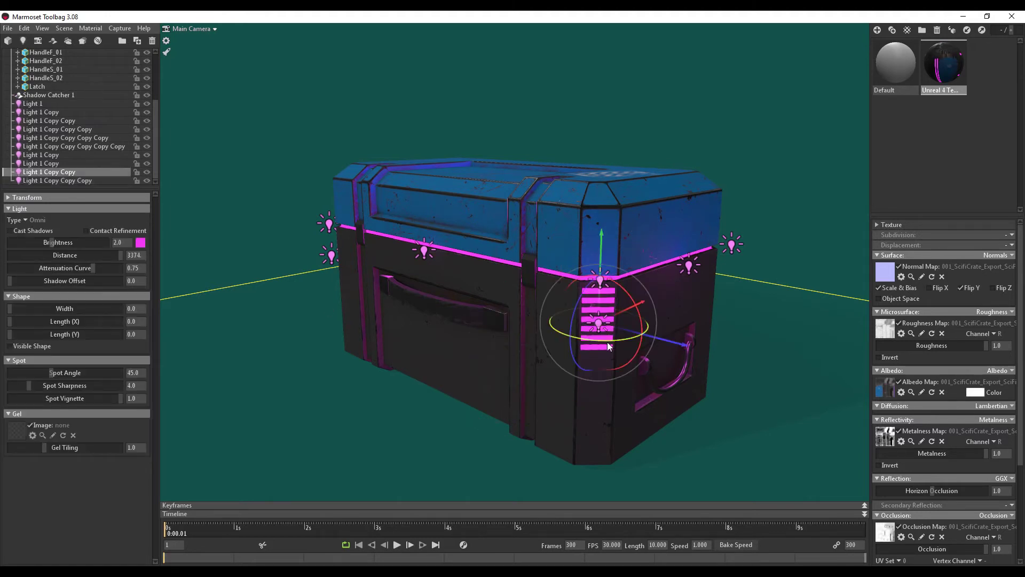
drag(115, 258, 88, 260)
Increase the Distance of the middle front light and reduce that of the upper light at the other front corner
click(424, 250)
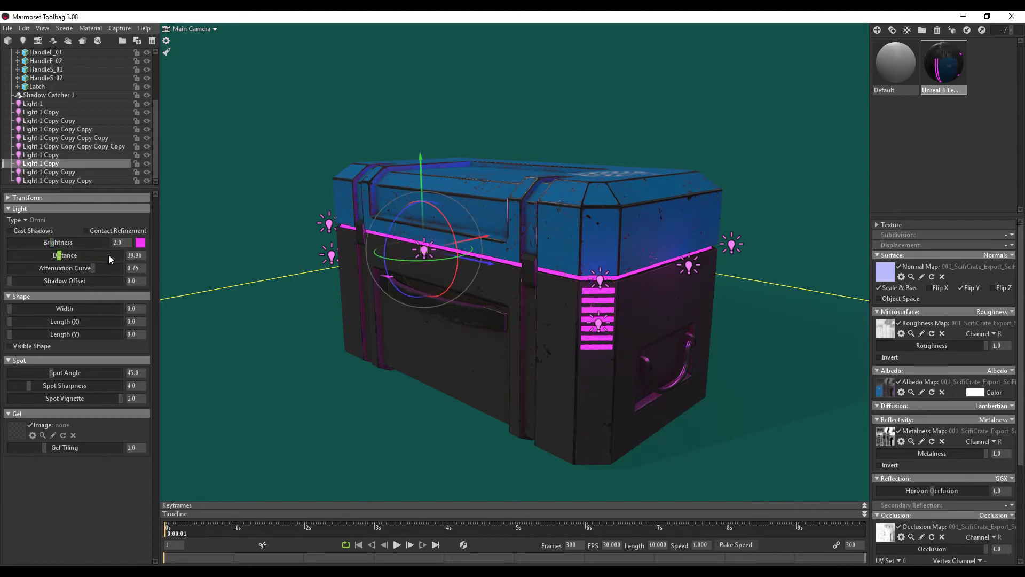
drag(61, 258, 80, 260)
drag(438, 310, 521, 302)
drag(359, 346, 349, 312)
click(358, 305)
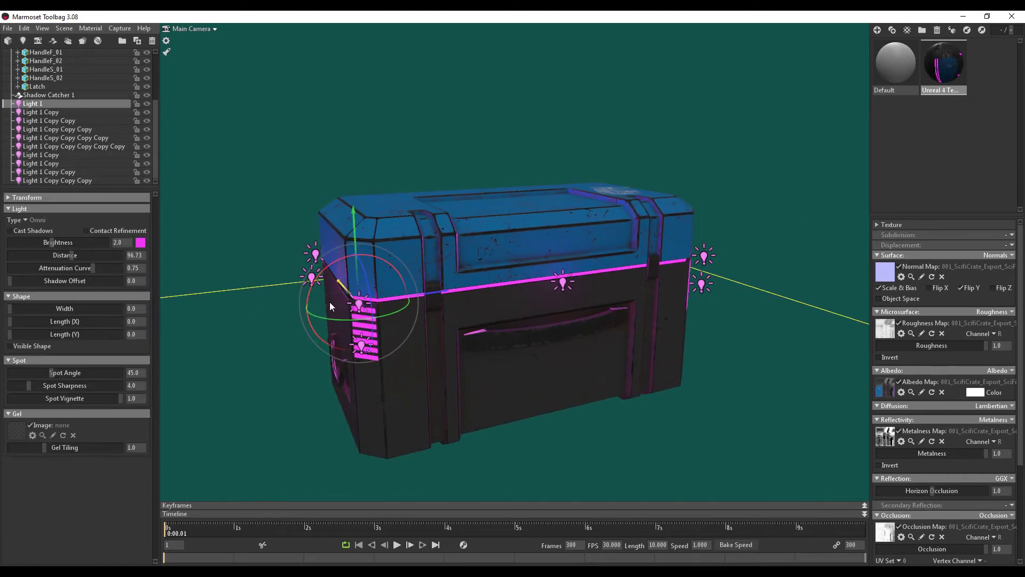
drag(73, 255, 51, 255)
click(421, 78)
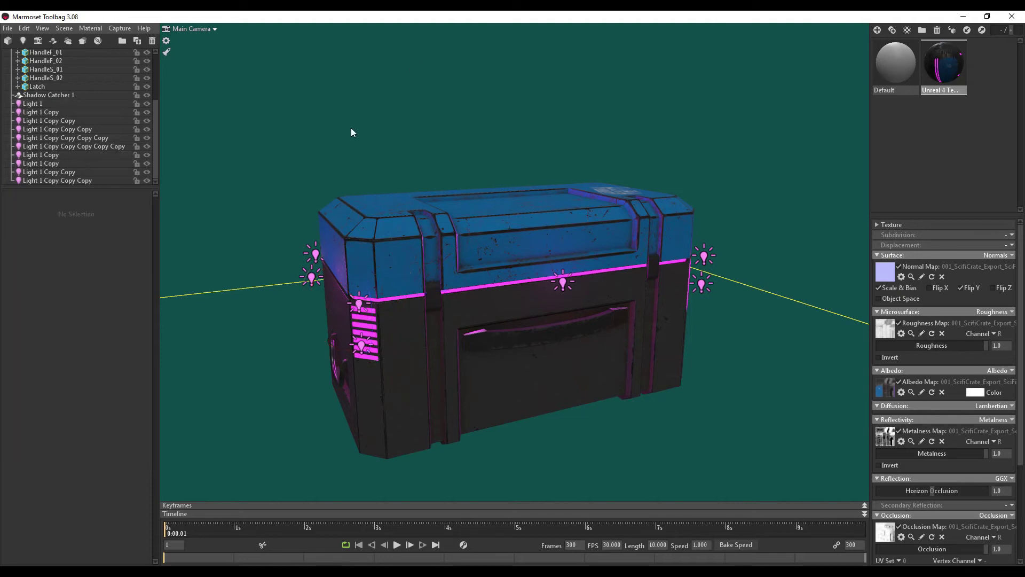
Reduce the Distance of the light above the first side handle and of the light at the middle of the crate's back
drag(351, 132, 347, 258)
click(377, 257)
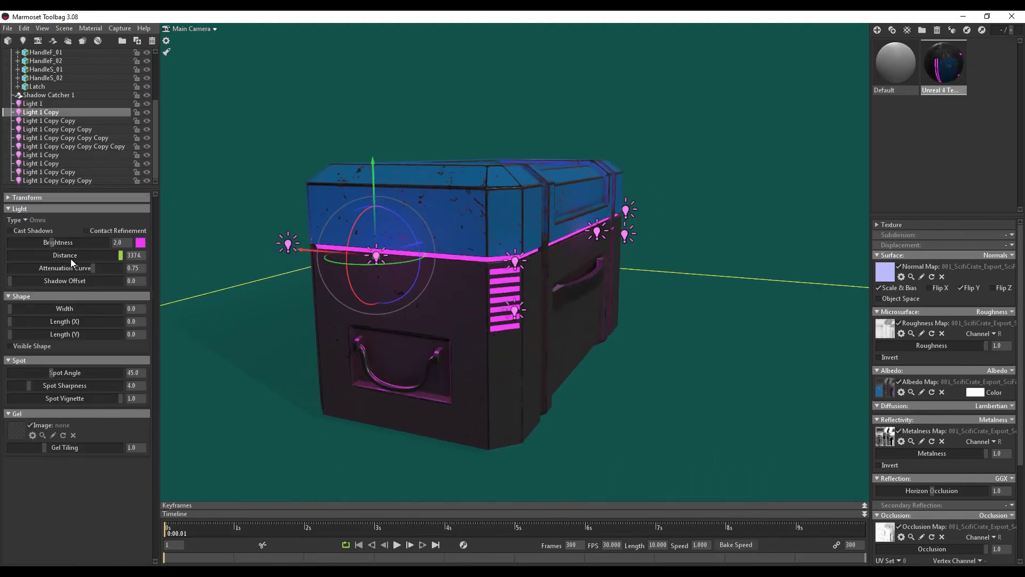
drag(106, 255, 85, 258)
drag(192, 235, 431, 239)
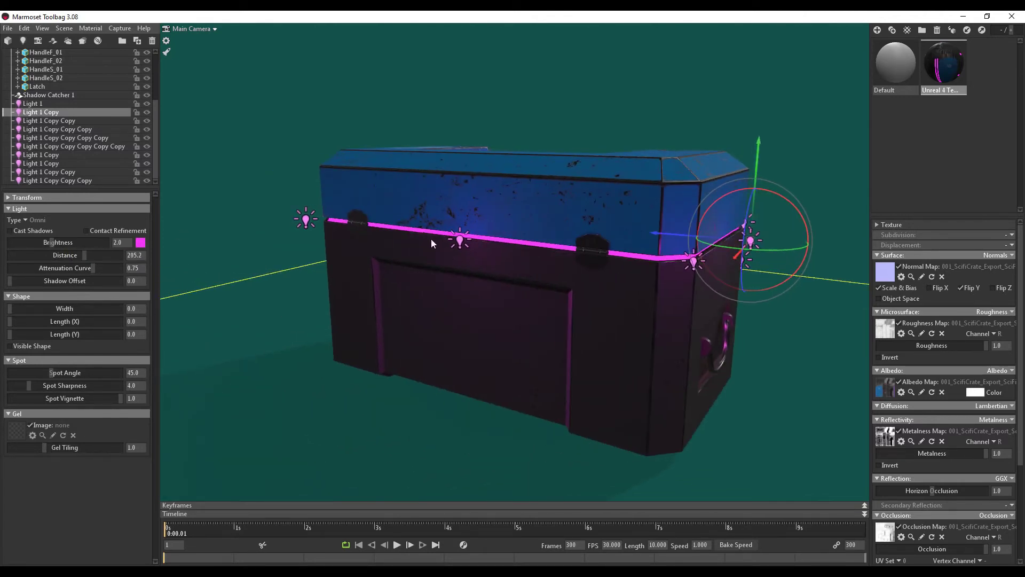
click(459, 239)
drag(118, 257, 81, 257)
click(254, 211)
Reduce the Distance of the light at the other back corner and of the light above the remaining side handle
drag(341, 215, 483, 292)
click(487, 297)
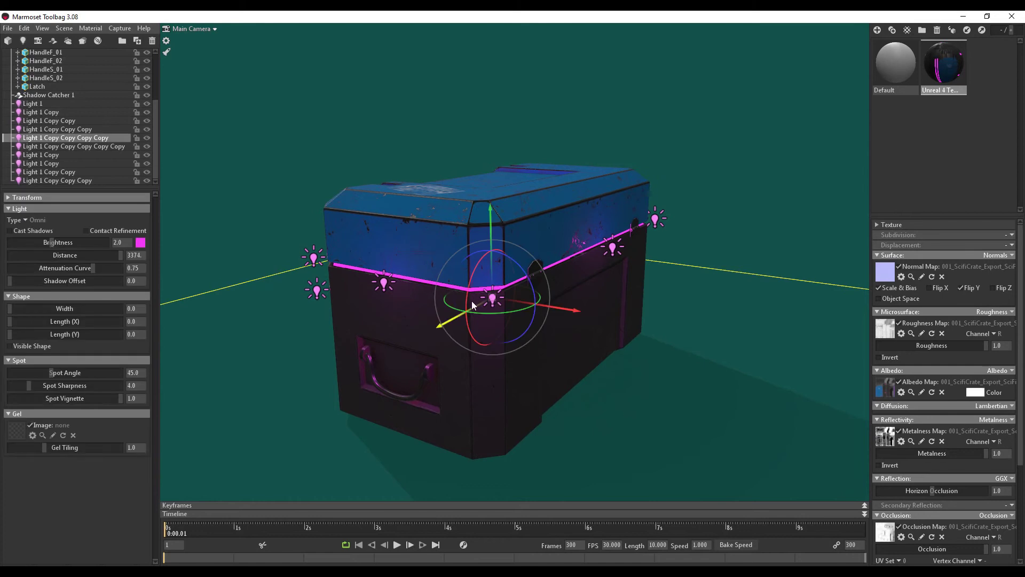
drag(118, 255, 76, 268)
drag(363, 292, 591, 282)
click(542, 285)
drag(120, 259, 90, 261)
drag(427, 241, 714, 311)
click(728, 297)
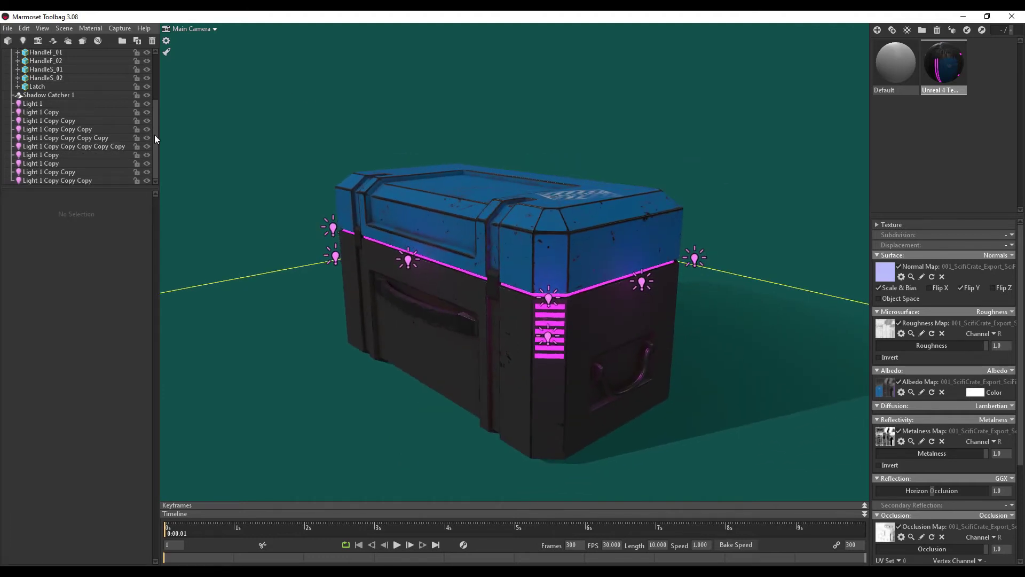
Set the viewport resolution to 2:1 (Double) in the render settings and briefly preview the crate's wireframe
drag(155, 139, 152, 52)
click(31, 62)
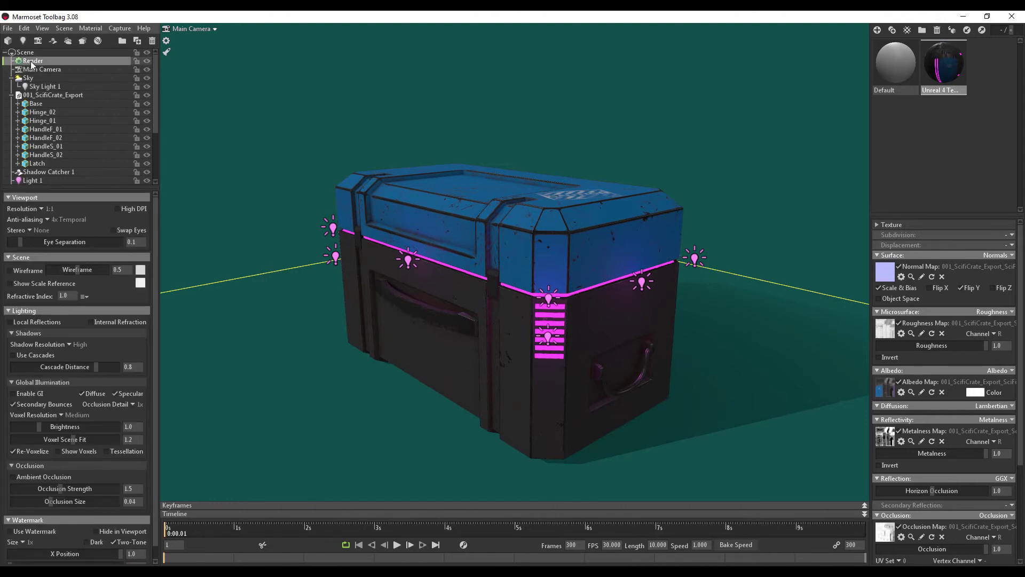
click(42, 209)
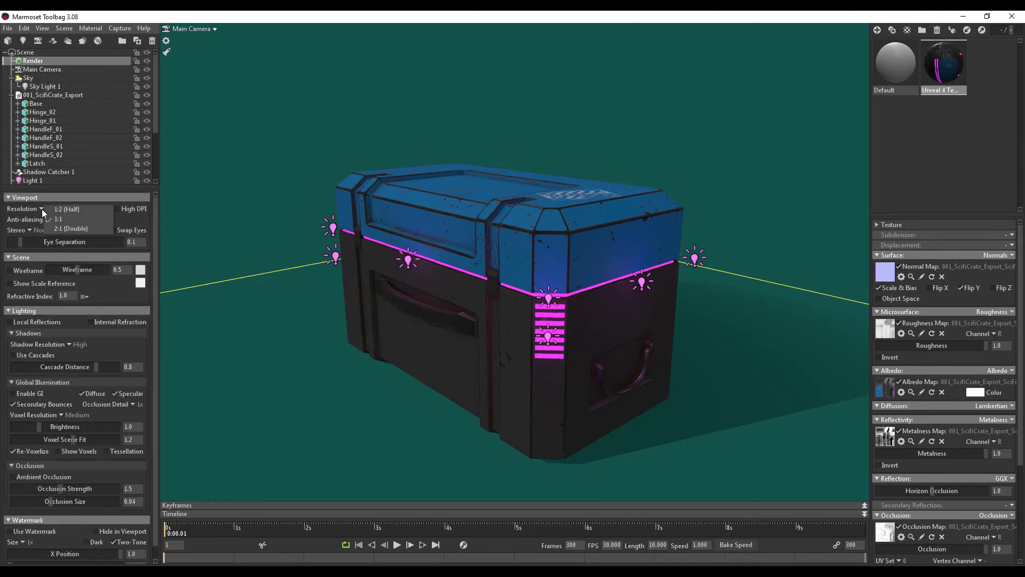
click(64, 229)
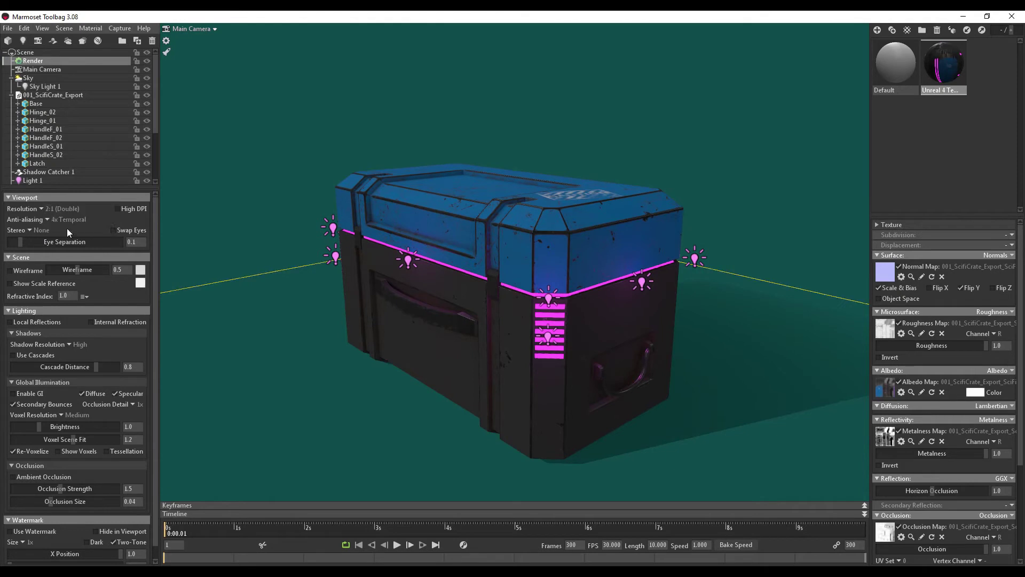
click(24, 270)
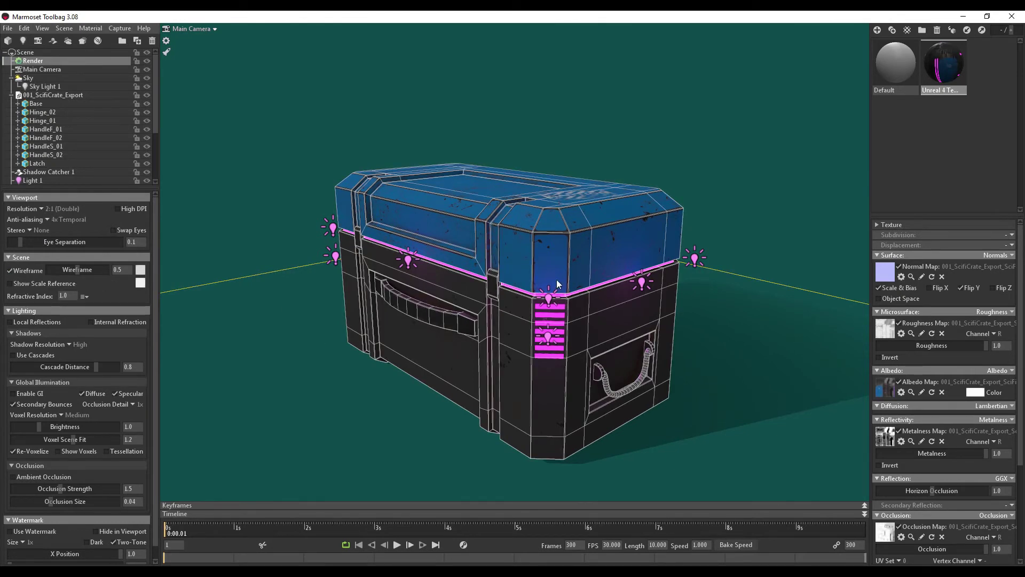
click(22, 271)
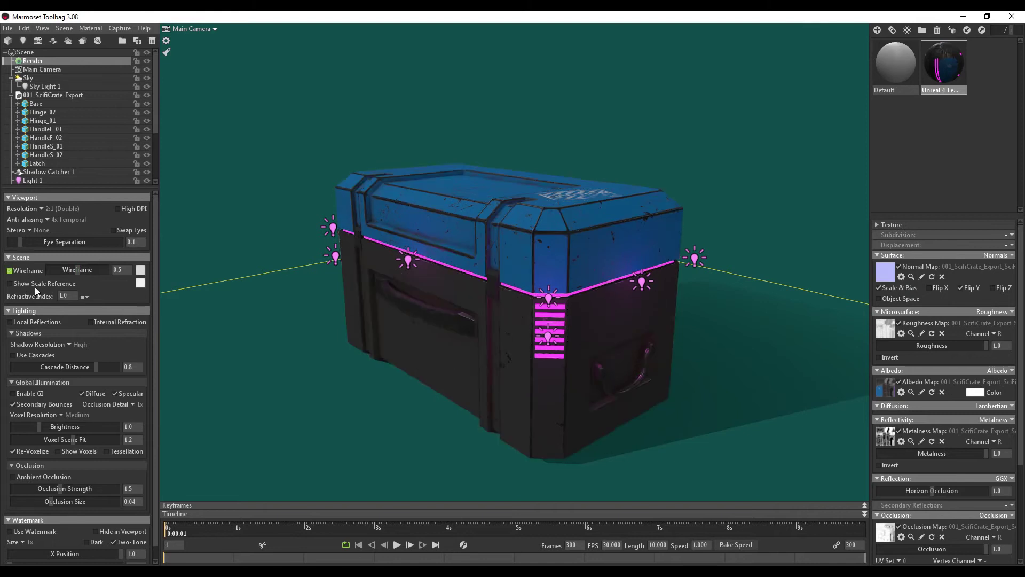
Toggle global illumination on and off to compare its effect on the crate's lighting
scroll(54, 374, down, 1)
click(22, 381)
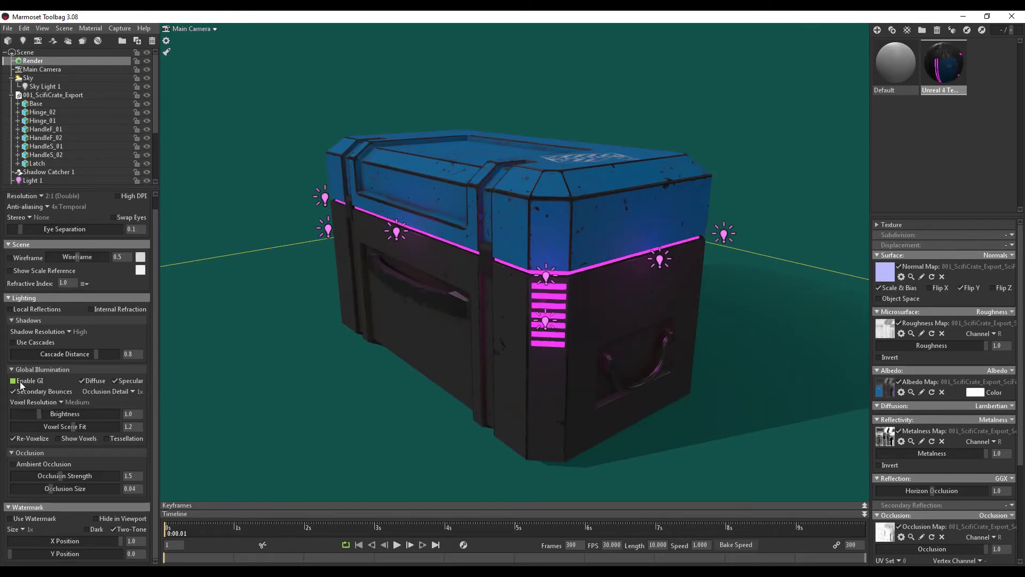
click(27, 382)
click(20, 383)
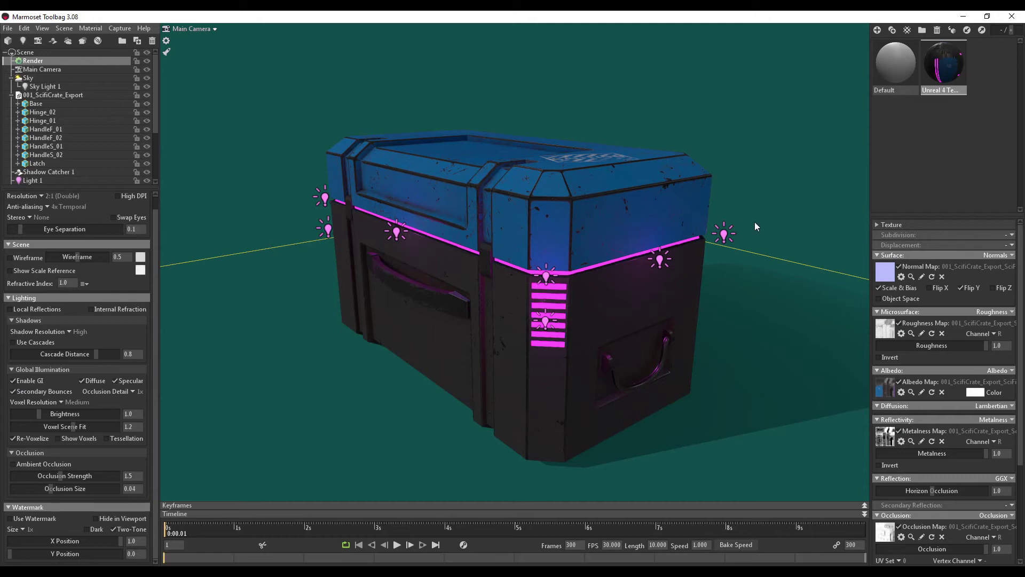
drag(760, 188, 754, 233)
click(14, 380)
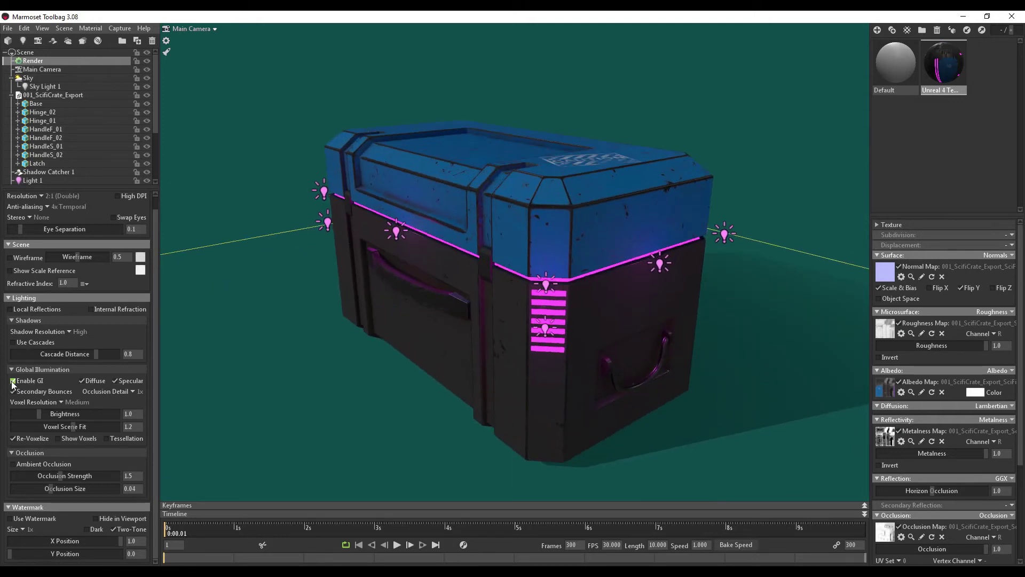
click(135, 383)
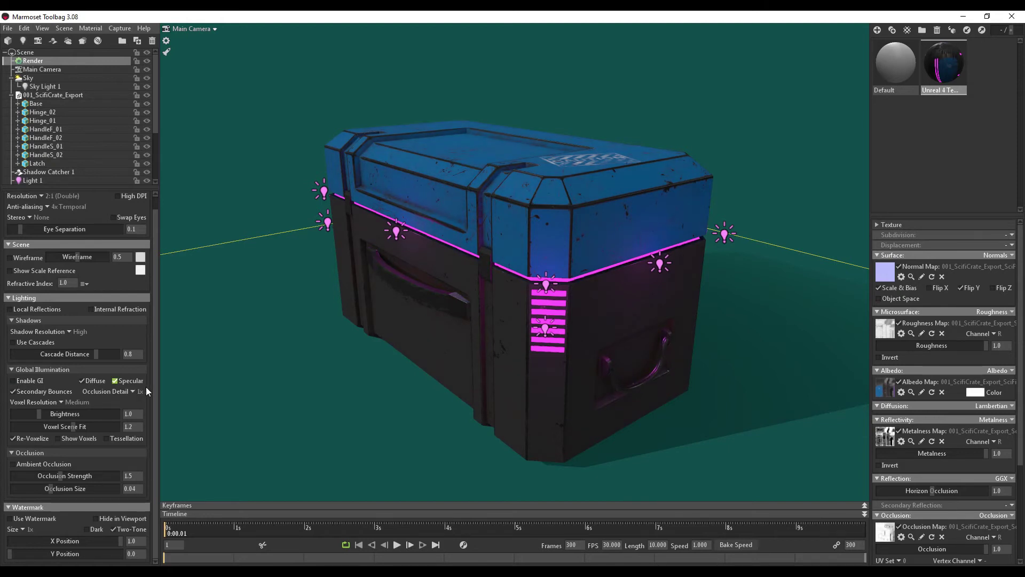
Enable ambient occlusion with an Occlusion Strength of 6.613 and an Occlusion Size of 0.024
click(13, 464)
drag(60, 476, 91, 479)
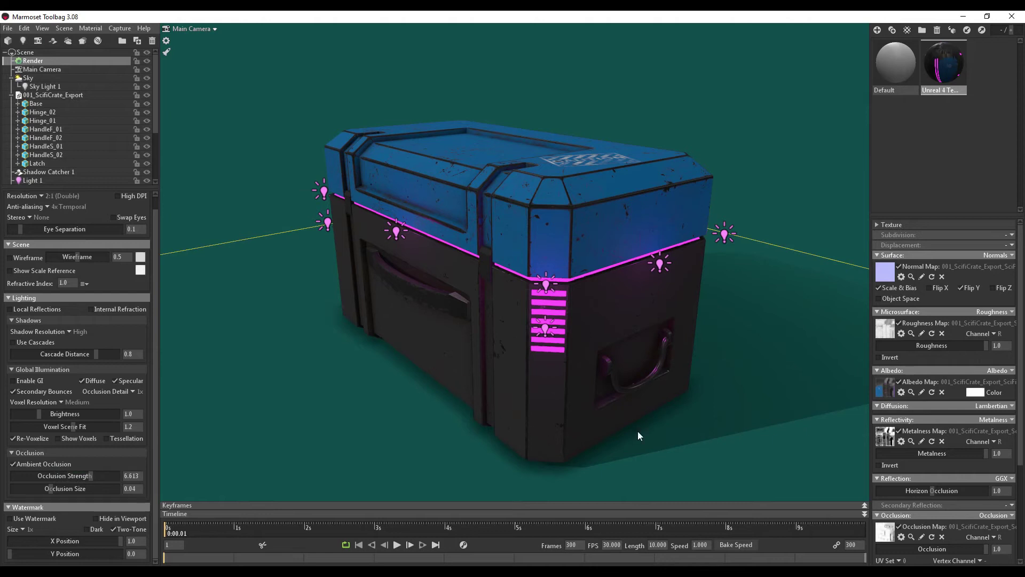
mouse_move(51, 488)
mouse_down()
mouse_move(77, 495)
mouse_move(41, 501)
mouse_up()
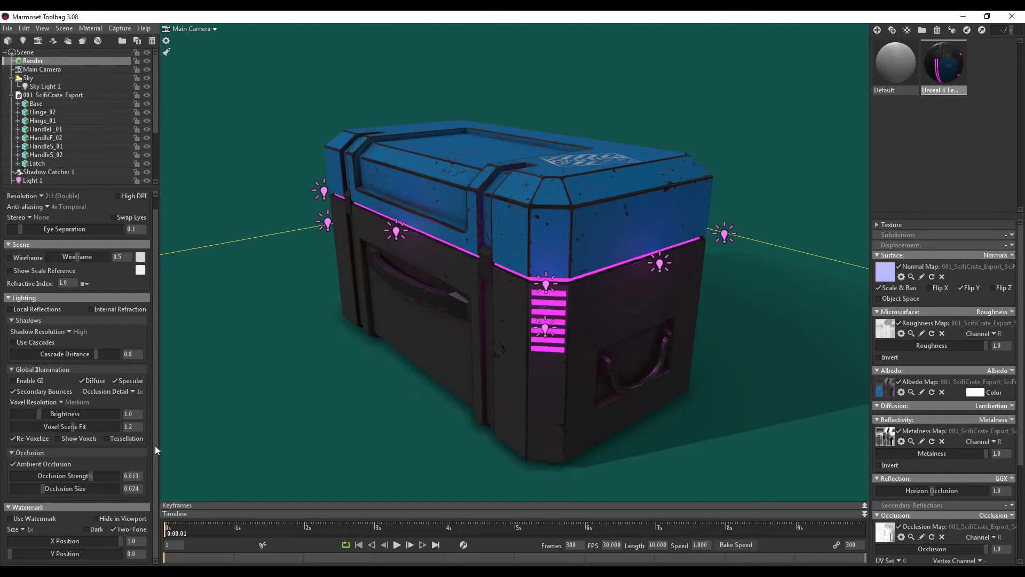
click(27, 518)
Set the main camera's post-effect Saturation to 1.1
click(43, 68)
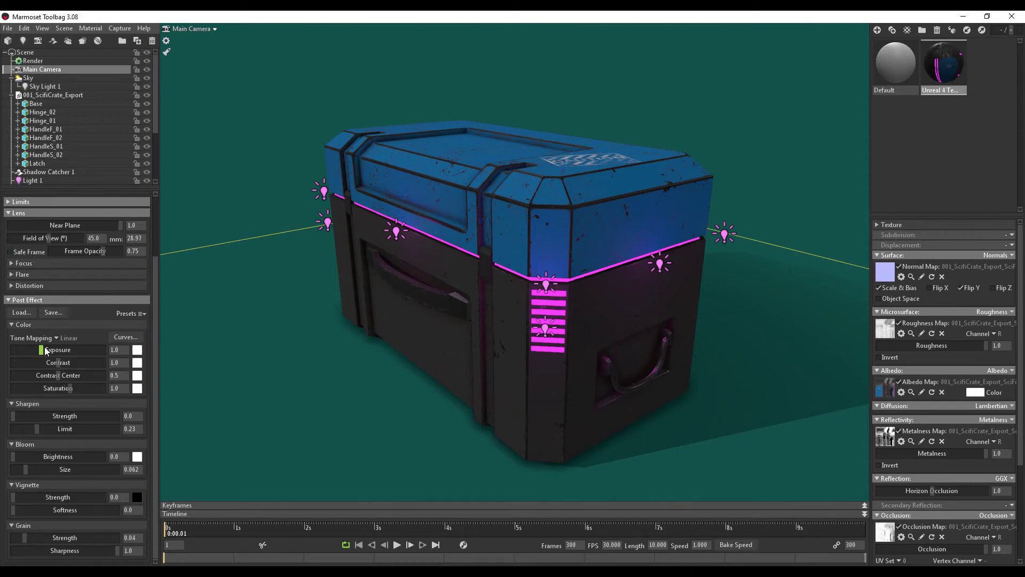
drag(46, 351, 44, 350)
key(ctrl+z)
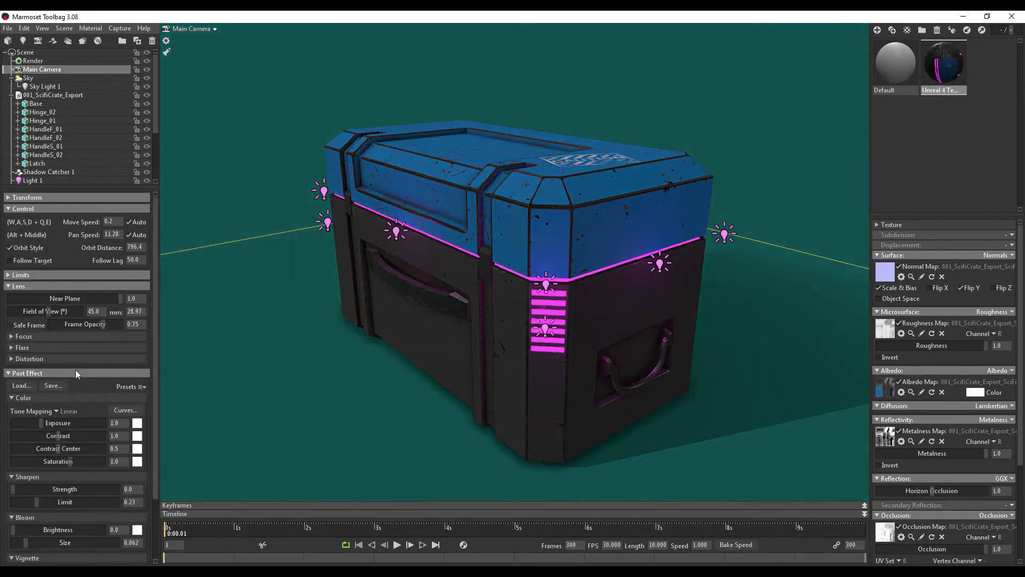
drag(154, 473, 147, 534)
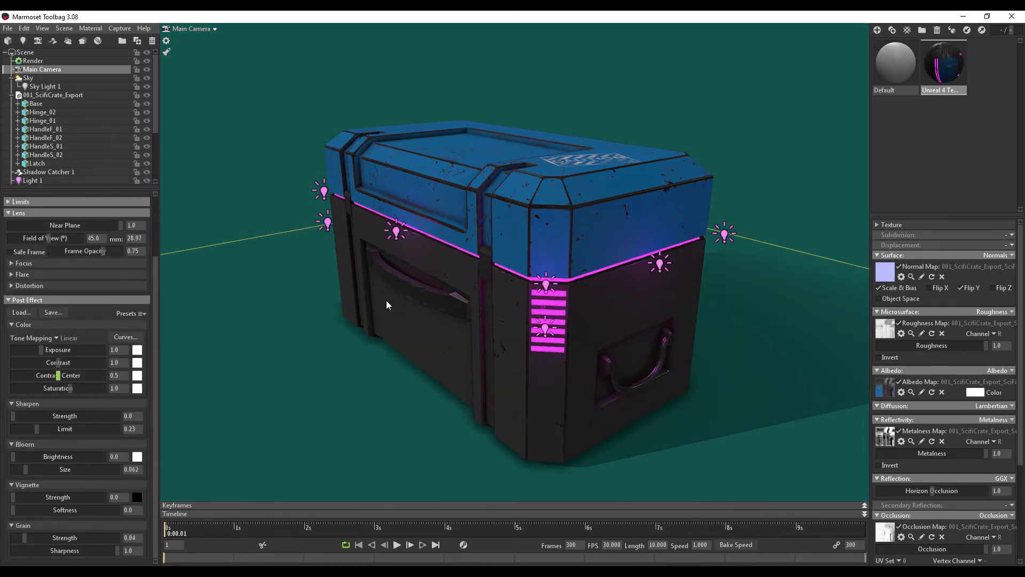
drag(446, 397, 465, 382)
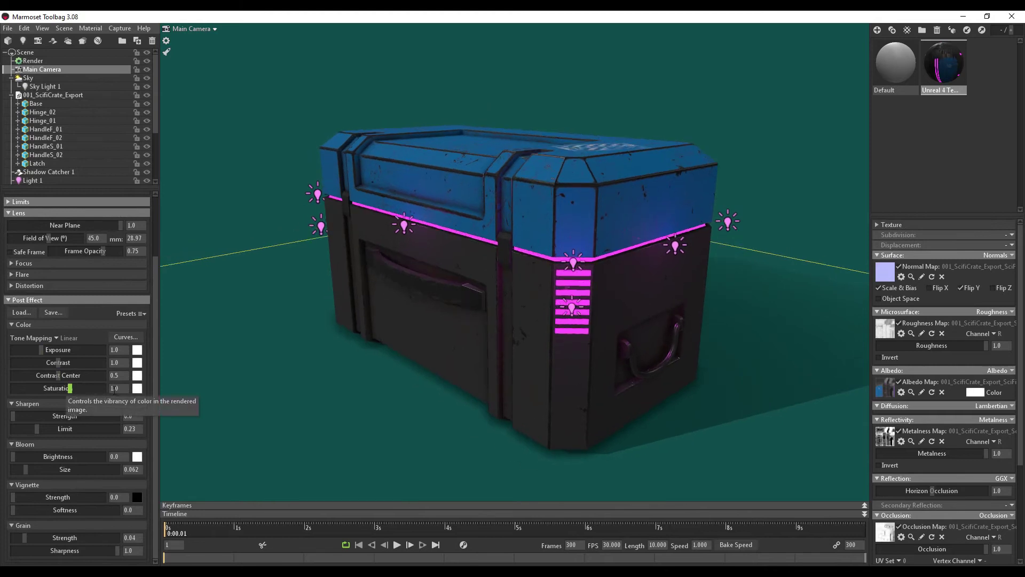
click(123, 389)
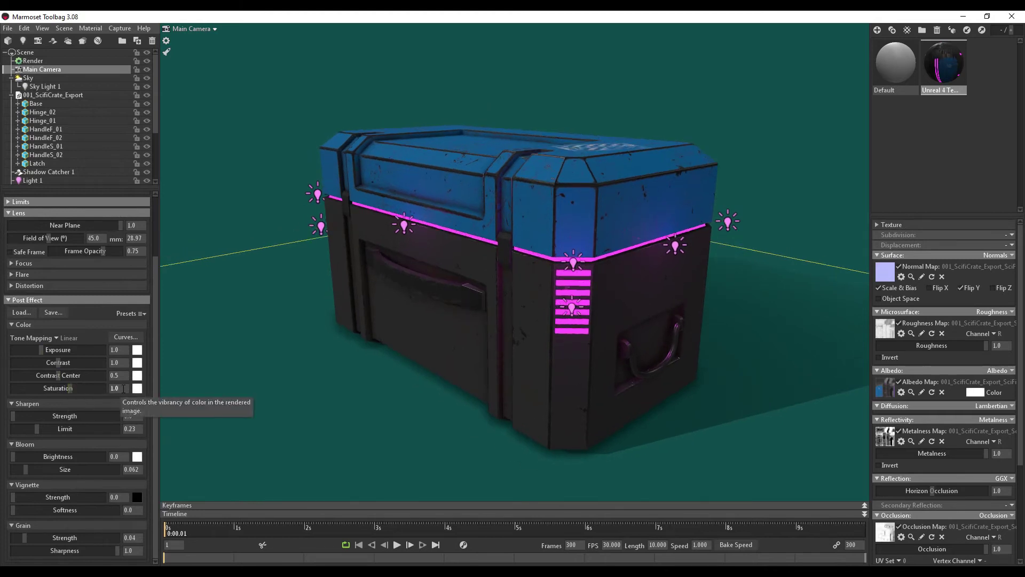
key(BackSpace)
text(1)
key(Return)
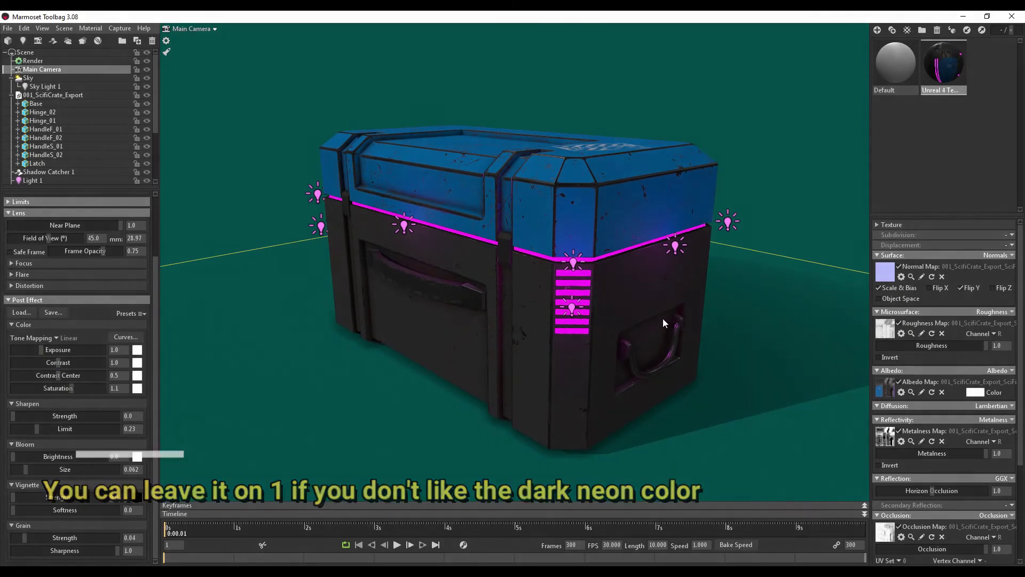
Set the main camera's Sharpen Strength to 0.078 and Bloom Brightness to 0.064
drag(664, 321, 662, 317)
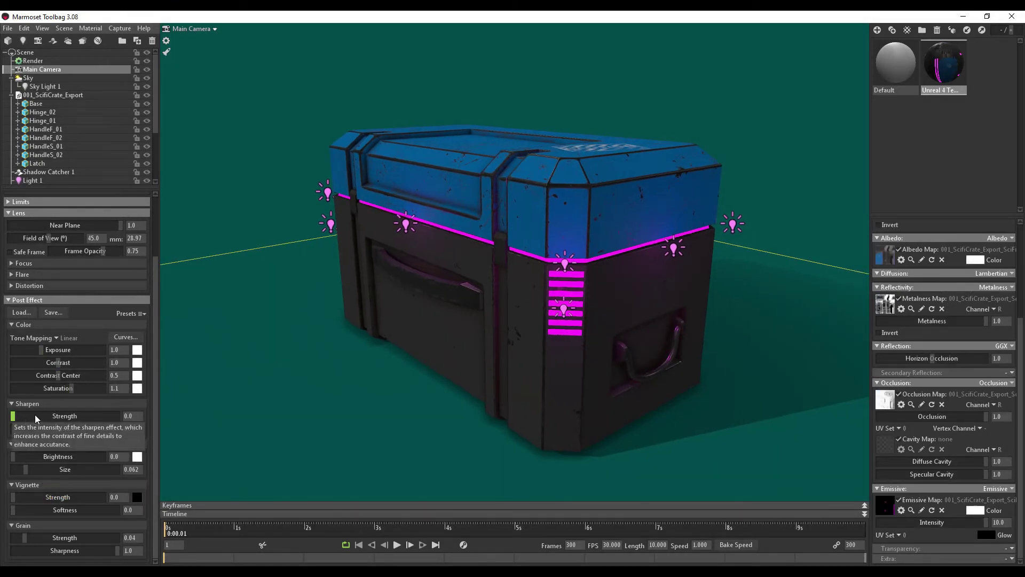
click(34, 416)
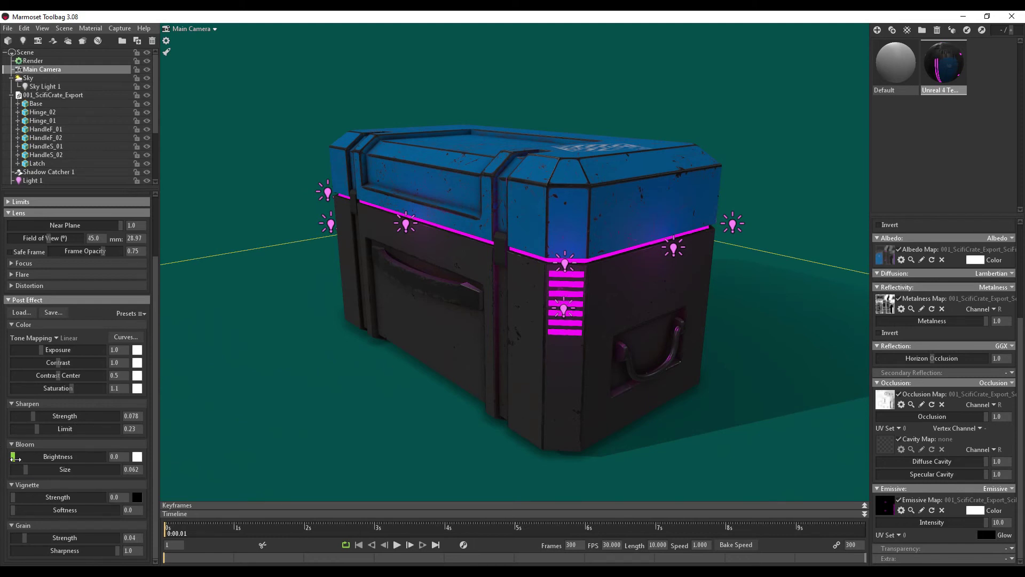
drag(20, 458, 46, 463)
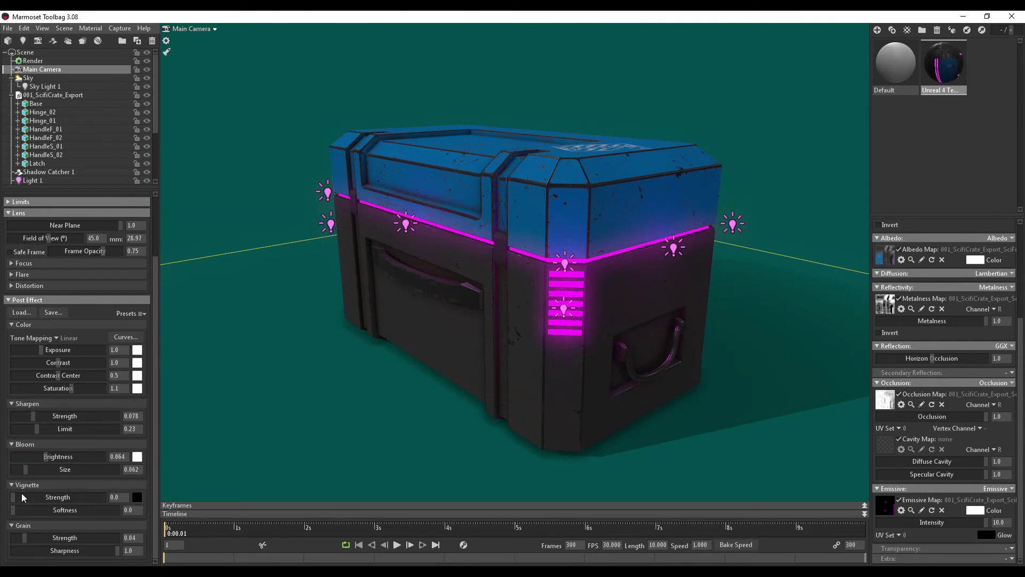
Add a vignette to the main camera with Strength 0.637 and Softness 0.618
drag(30, 502, 94, 502)
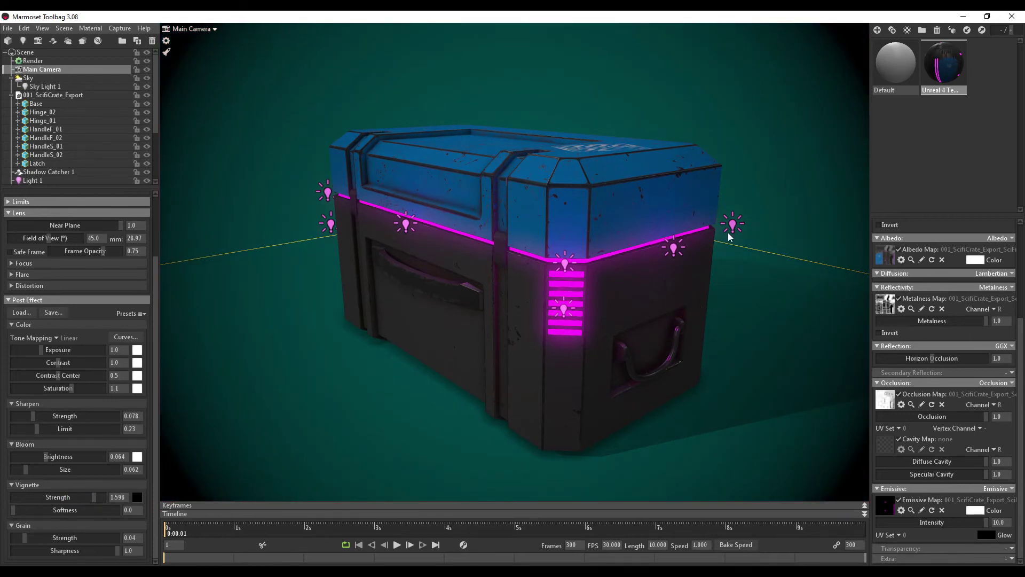
drag(730, 237, 613, 238)
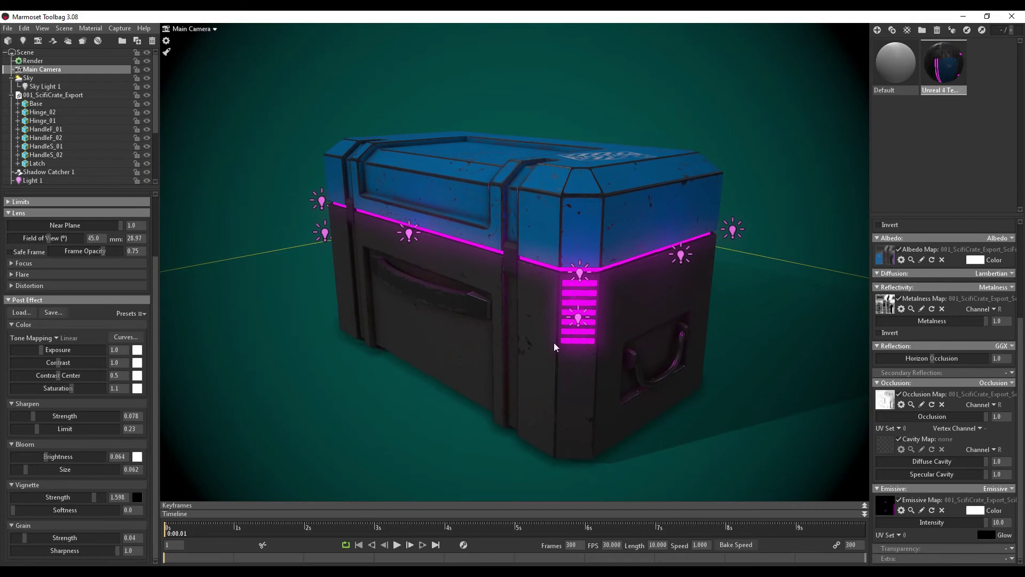
drag(94, 498, 66, 497)
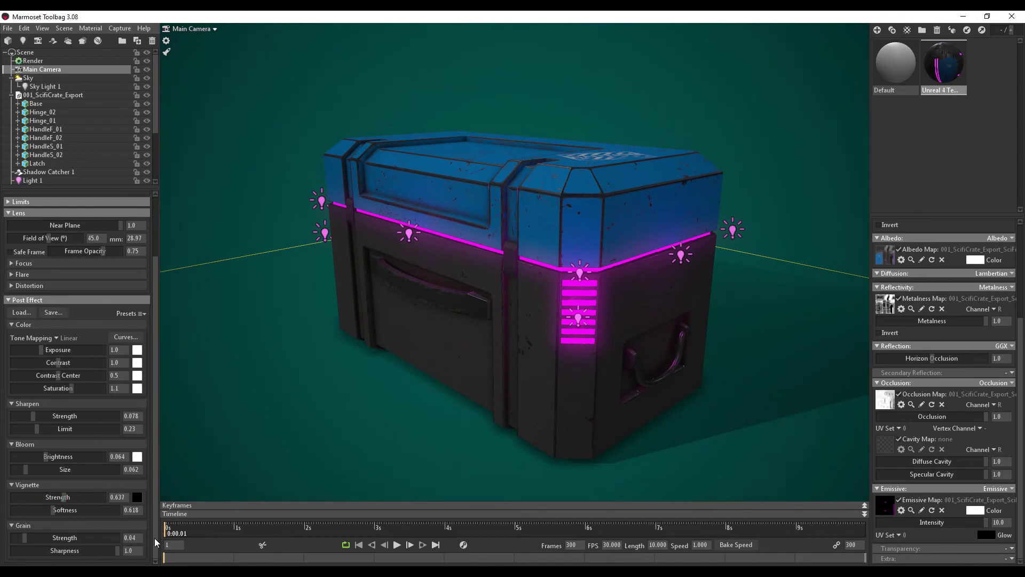
alt+drag(797, 300, 793, 277)
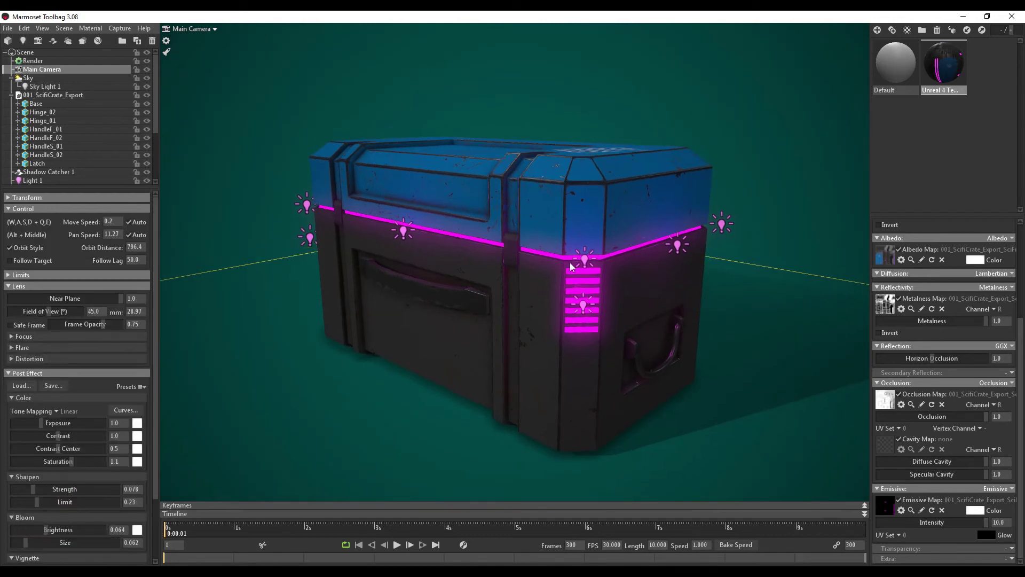
Raise the sky light's Brightness slightly
click(17, 78)
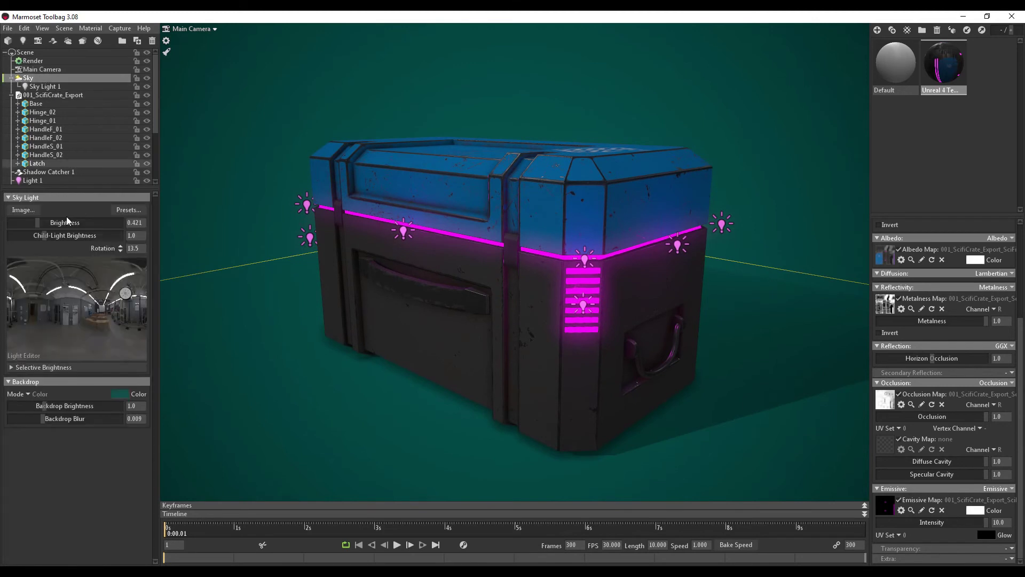
drag(38, 223, 40, 223)
drag(731, 223, 735, 228)
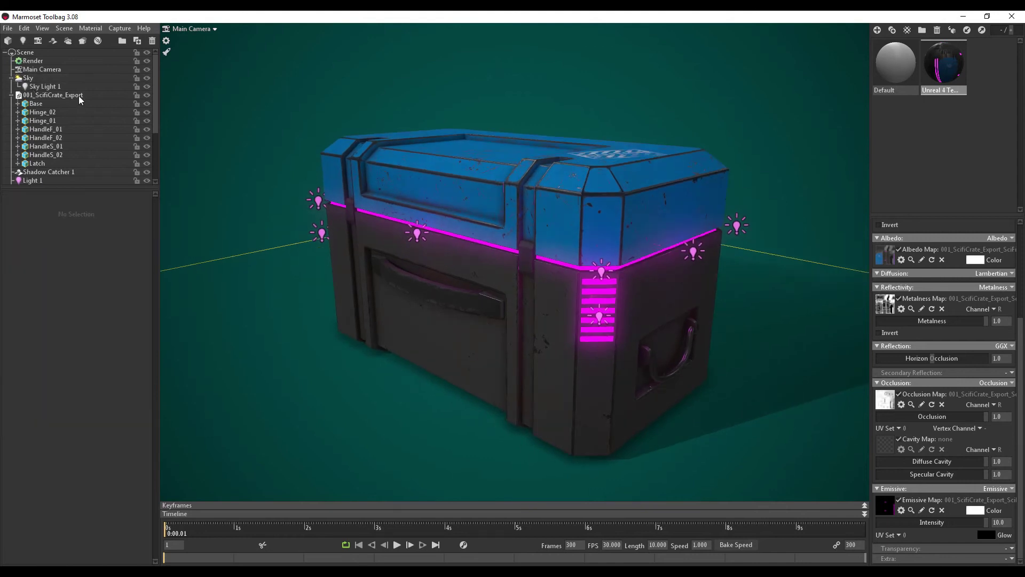
Enable global illumination in the render settings
scroll(64, 117, down, 3)
scroll(53, 96, up, 3)
click(34, 60)
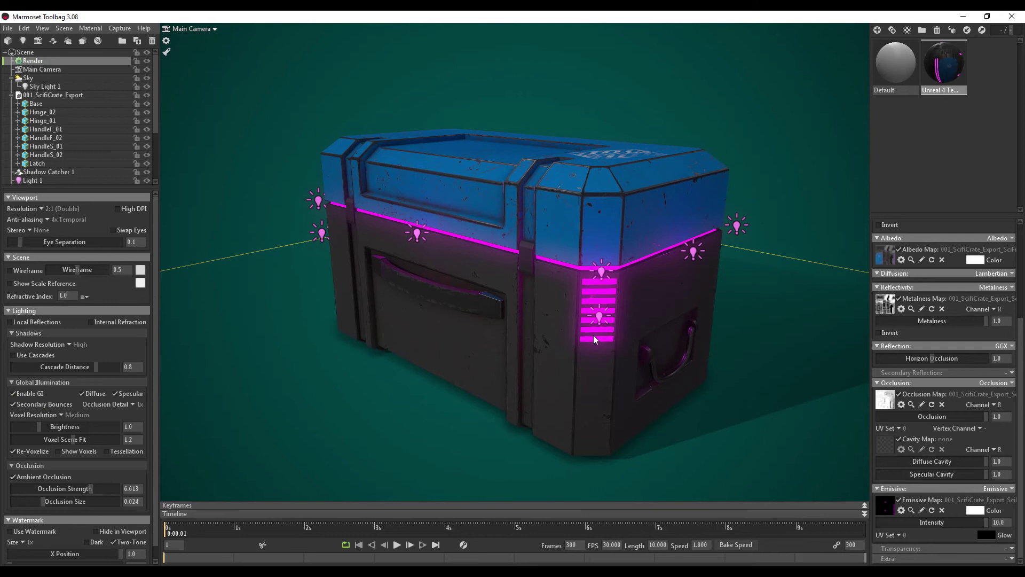
Set the main camera's post-effect Exposure to 1.263
click(58, 70)
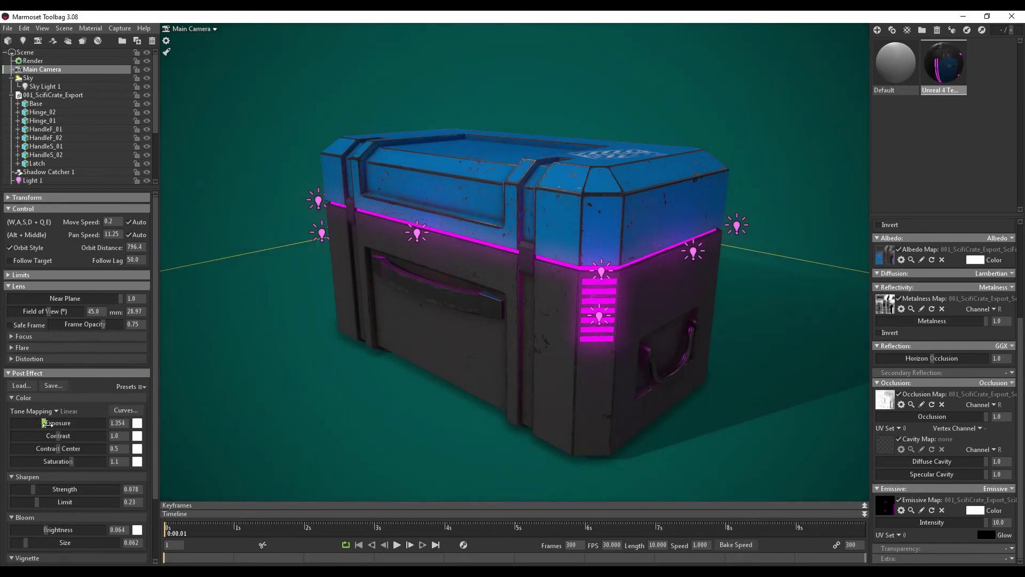
drag(45, 422, 43, 422)
alt+drag(792, 220, 768, 222)
alt+middle_drag(696, 382, 689, 380)
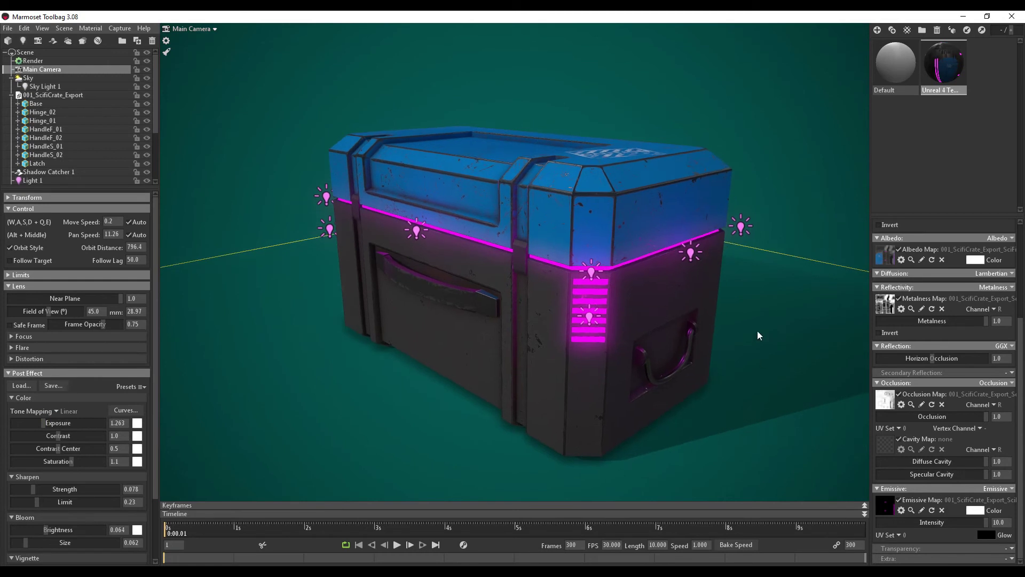
mouse_move(760, 336)
mouse_down()
mouse_move(735, 339)
mouse_move(746, 339)
mouse_up()
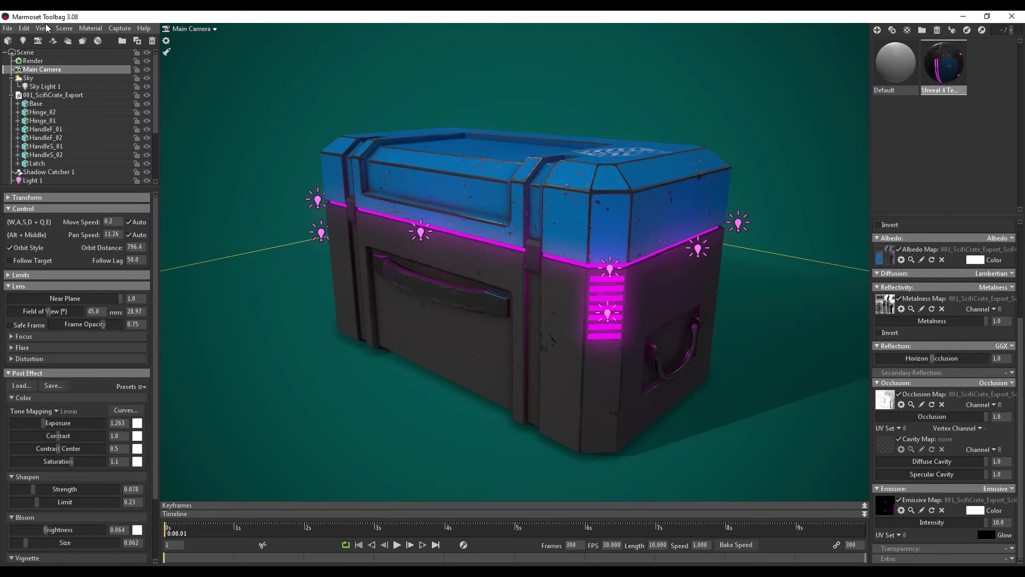
Set the preferences' image output folder to Images inside the Real Scifi Crate Tutorial folder on the Desktop
click(23, 29)
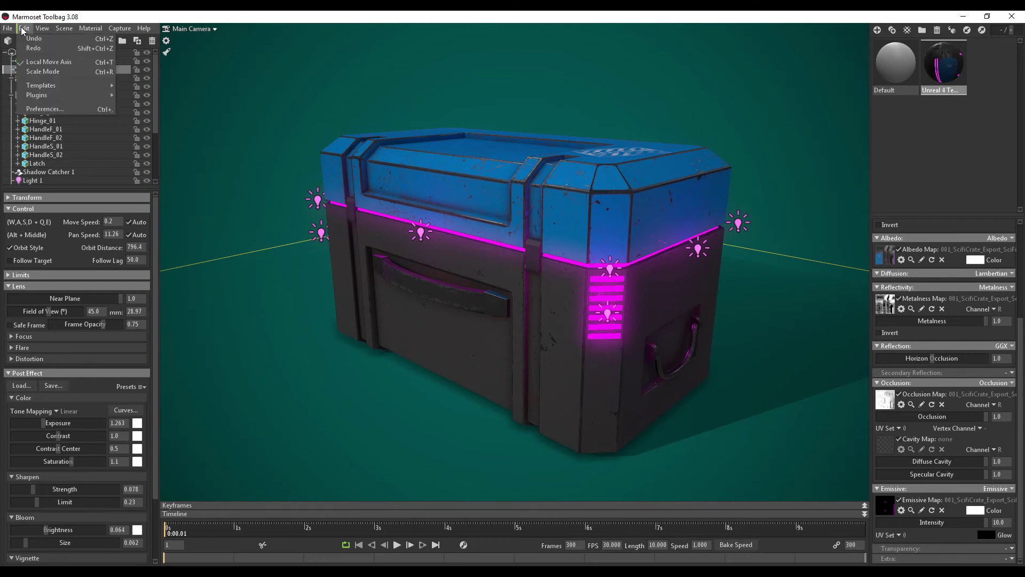
click(48, 109)
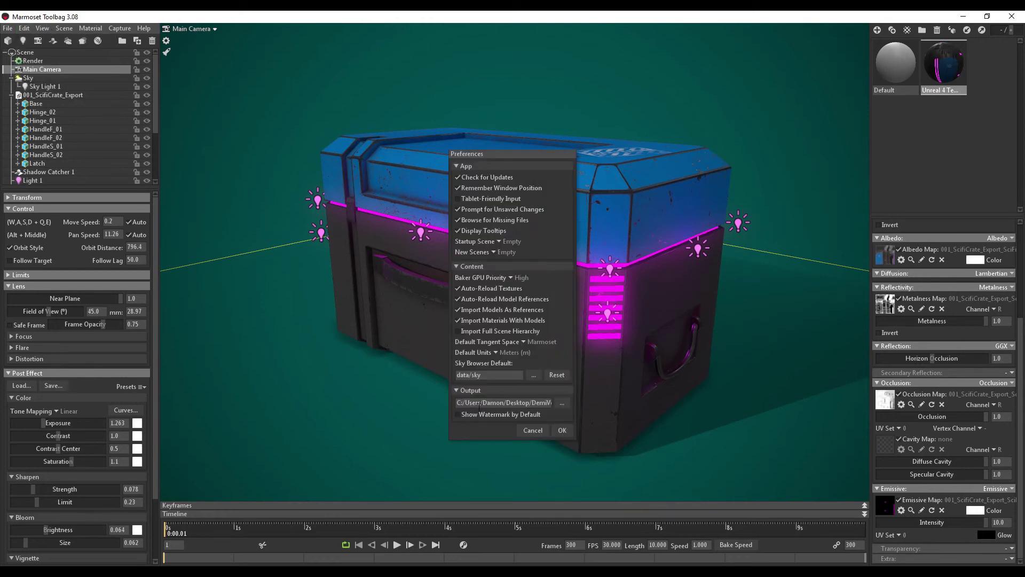
click(563, 403)
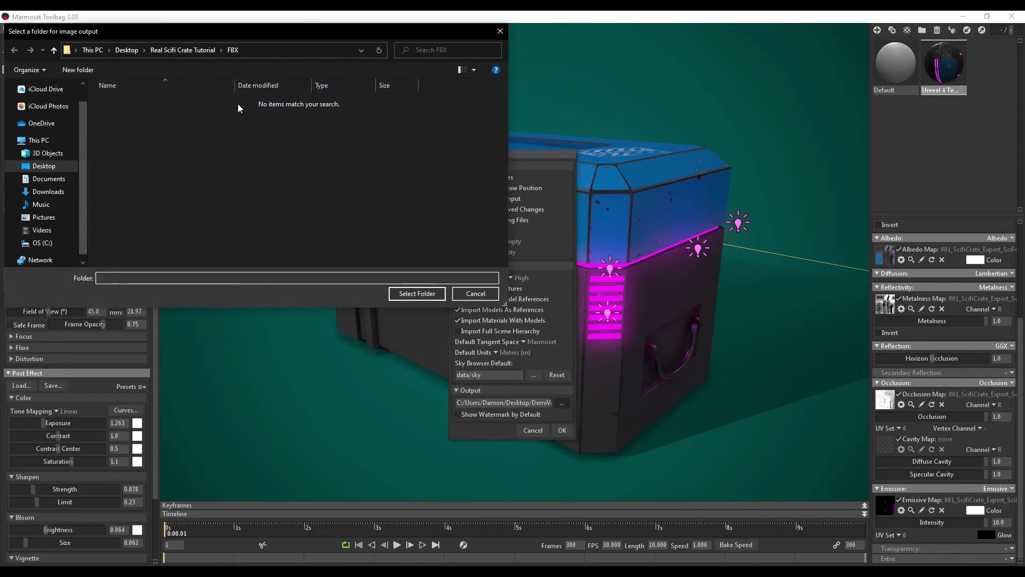
click(185, 52)
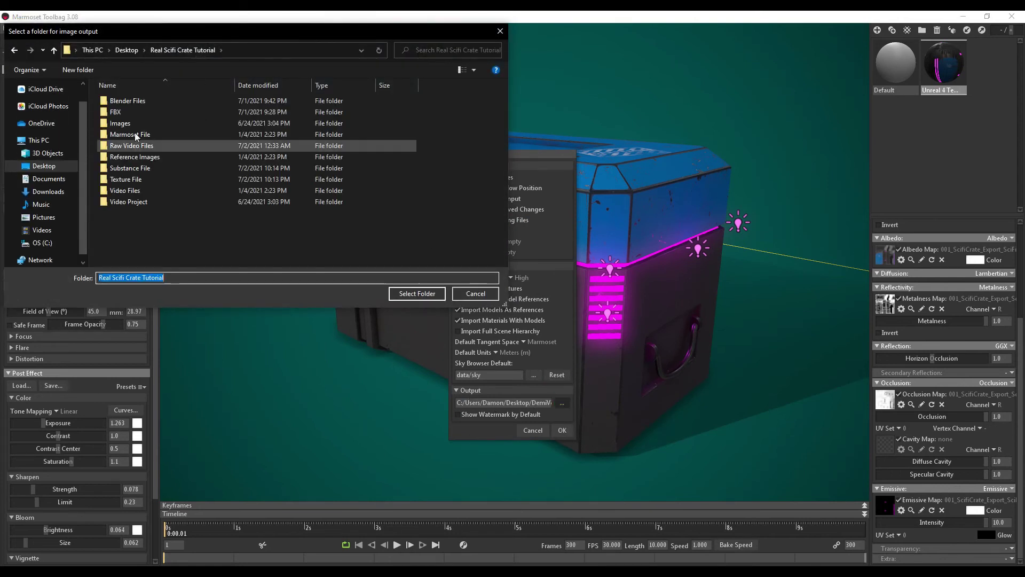
double_click(120, 123)
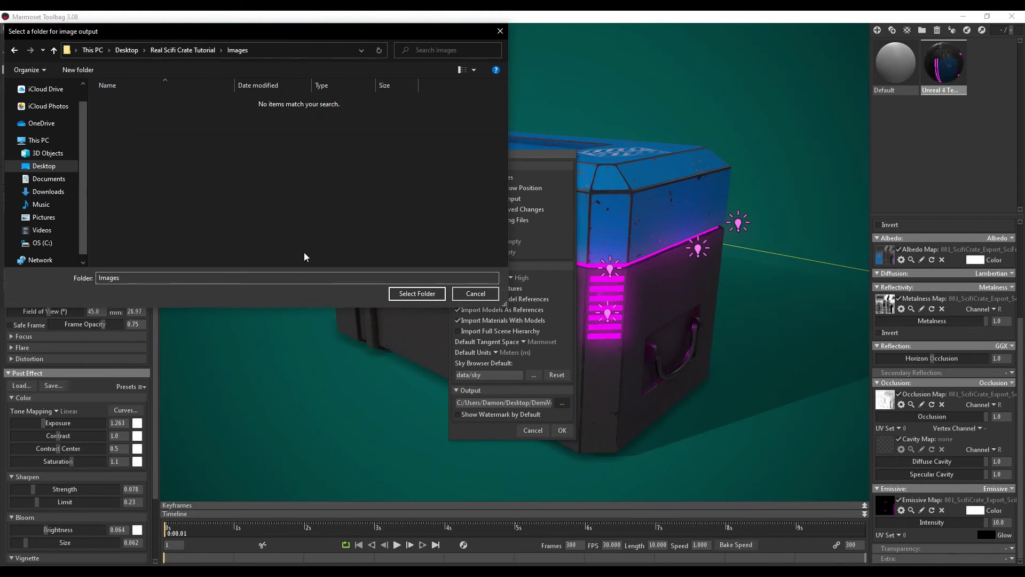
click(417, 294)
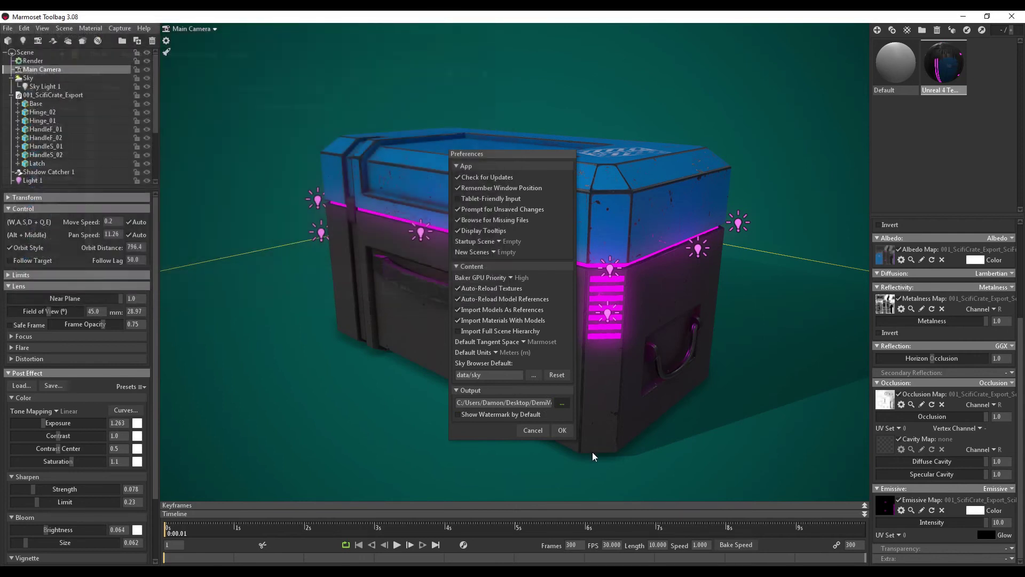
click(563, 432)
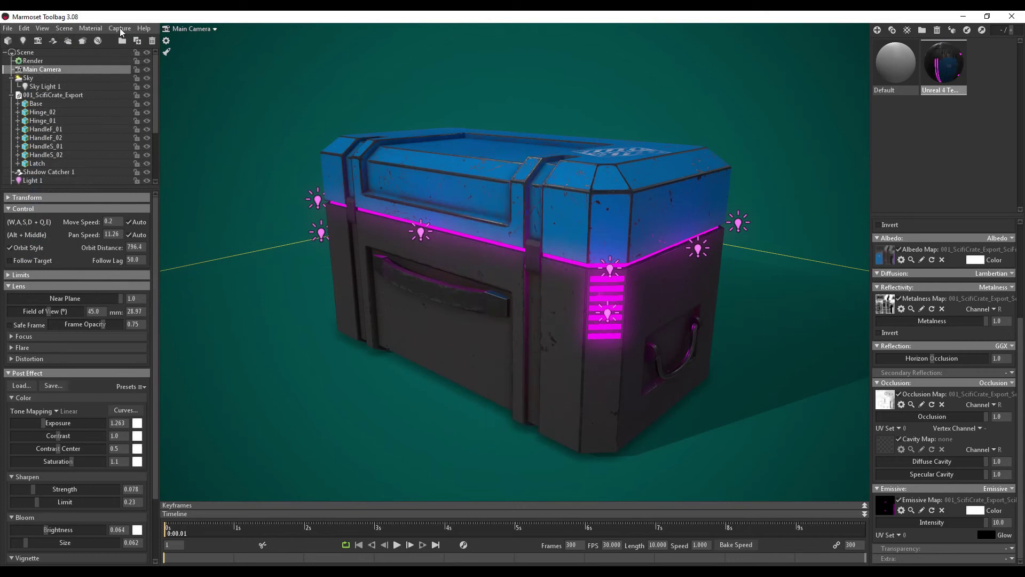
Set the image sampling to 400x in the capture settings
click(120, 30)
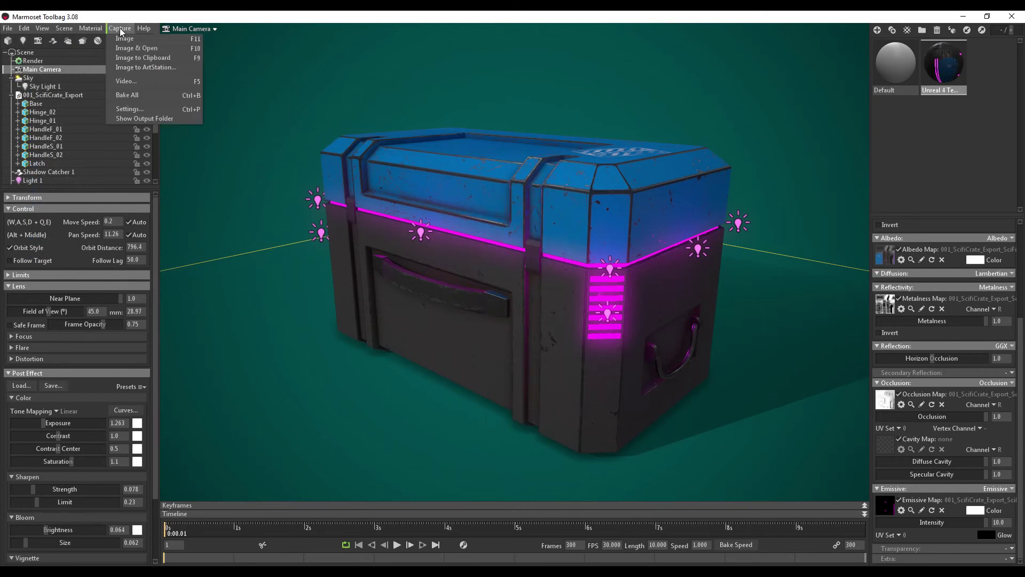
click(130, 109)
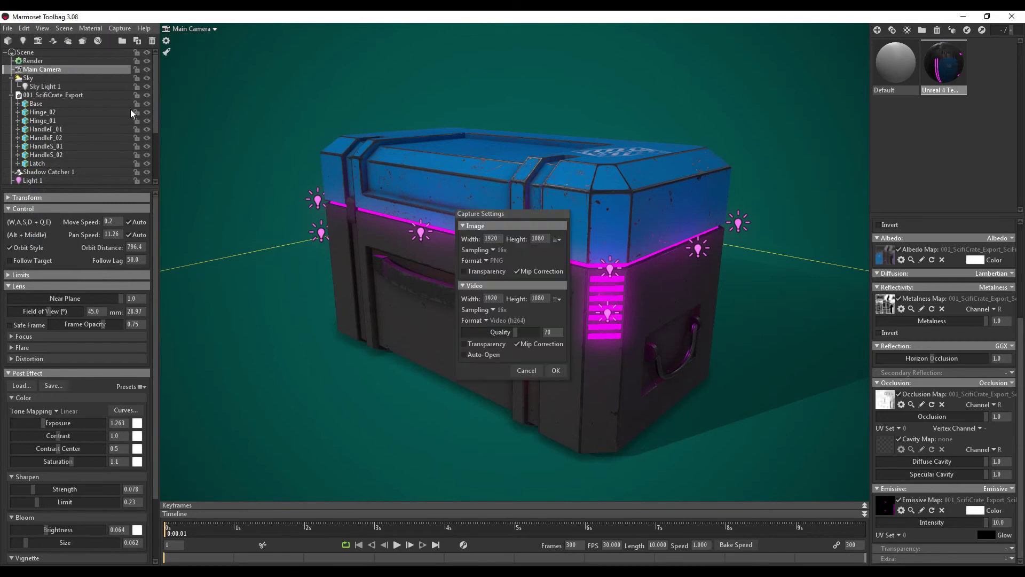
click(494, 251)
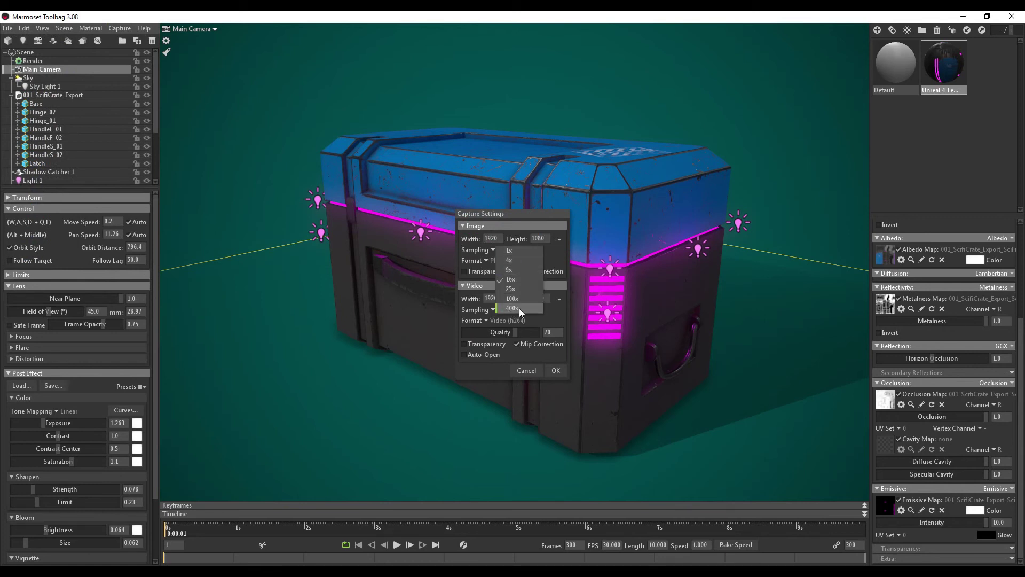
click(580, 275)
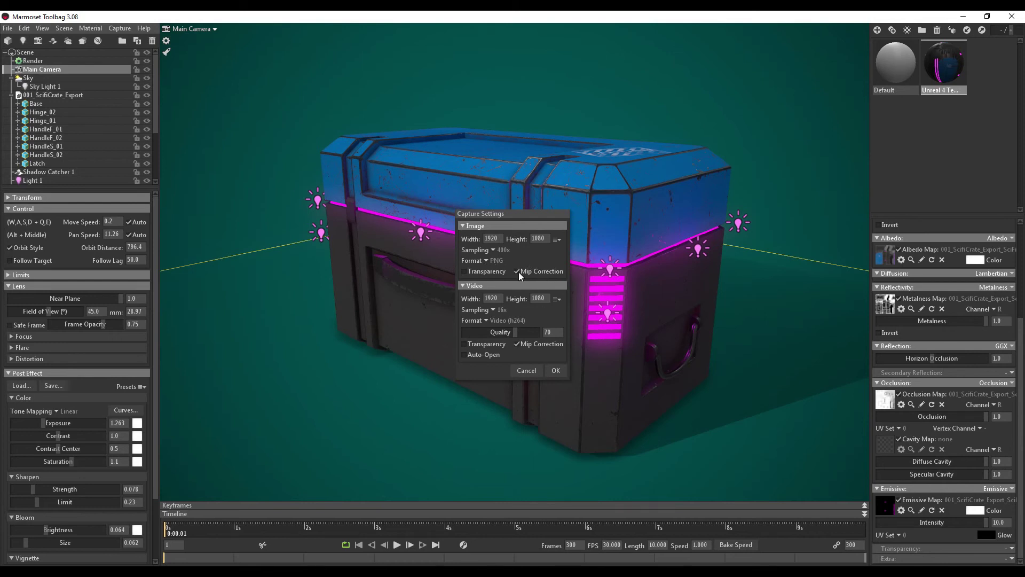
click(558, 373)
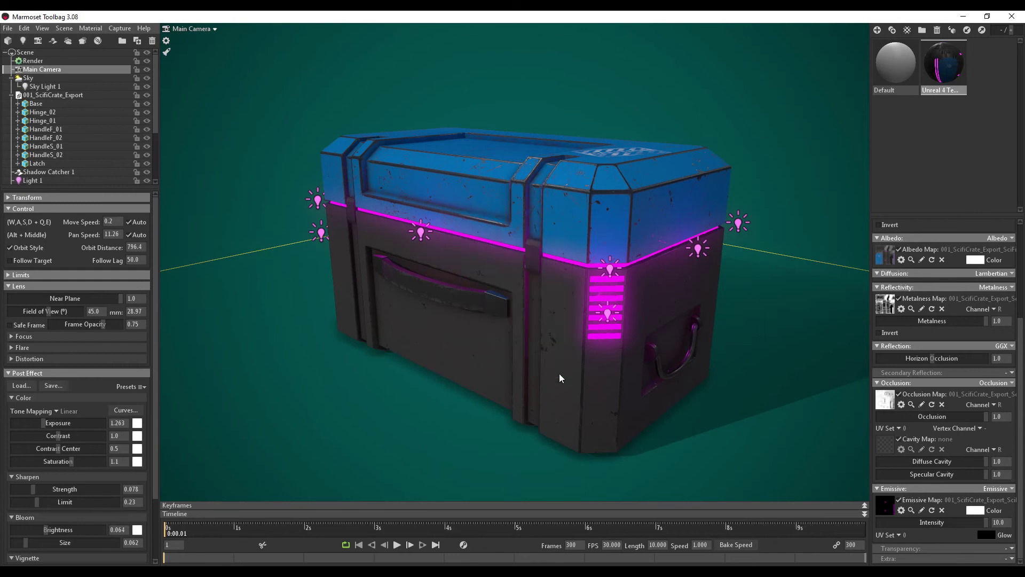
Capture an image of the crate, open it for viewing, and close the image viewer
click(120, 29)
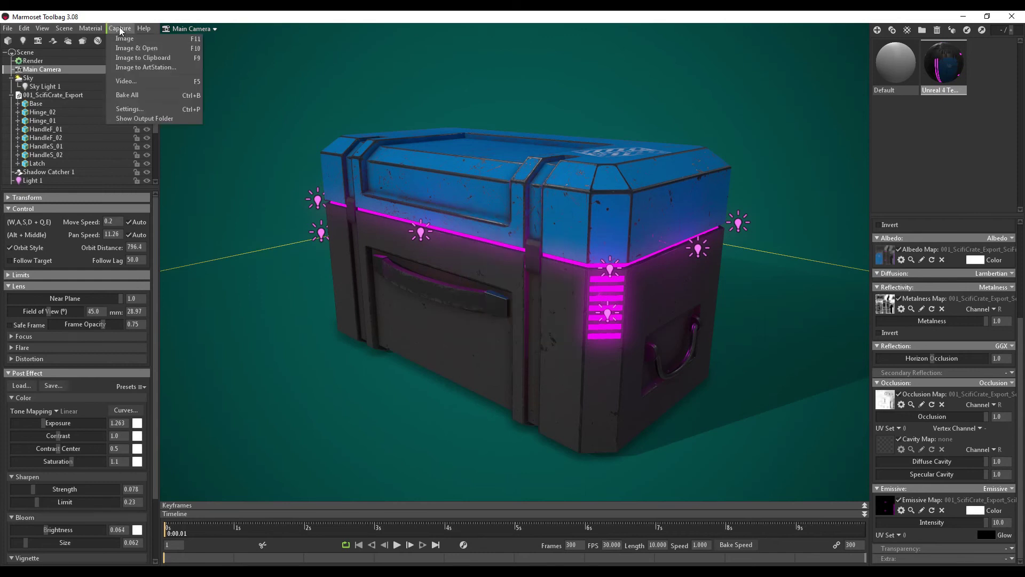
click(148, 51)
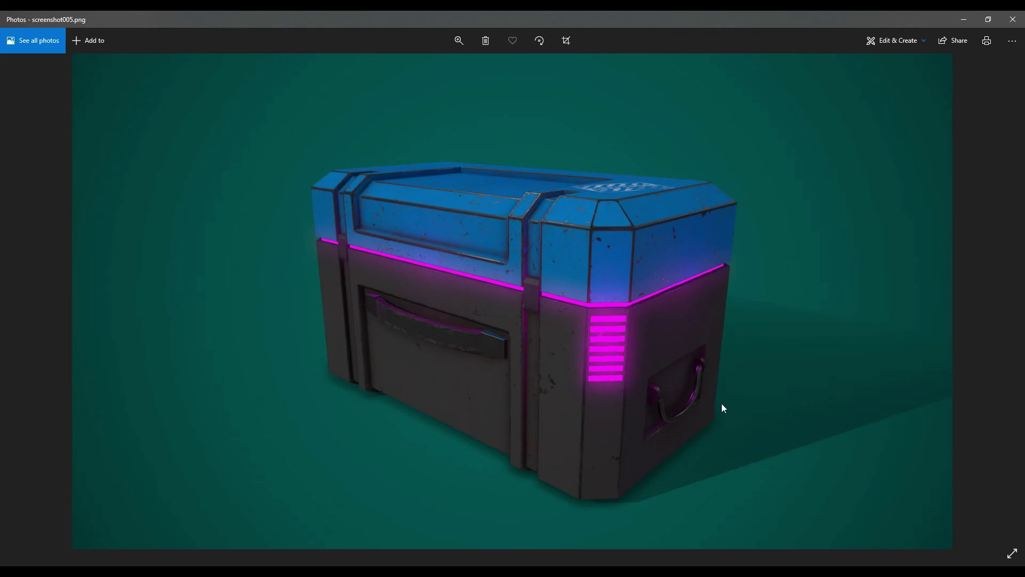
click(1013, 20)
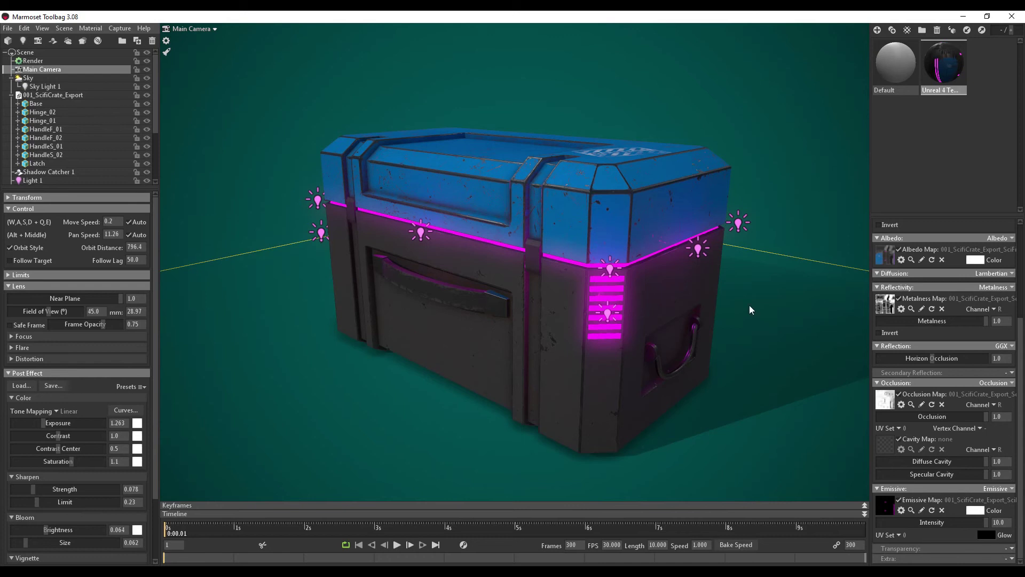
Disable global illumination in the render settings
click(41, 78)
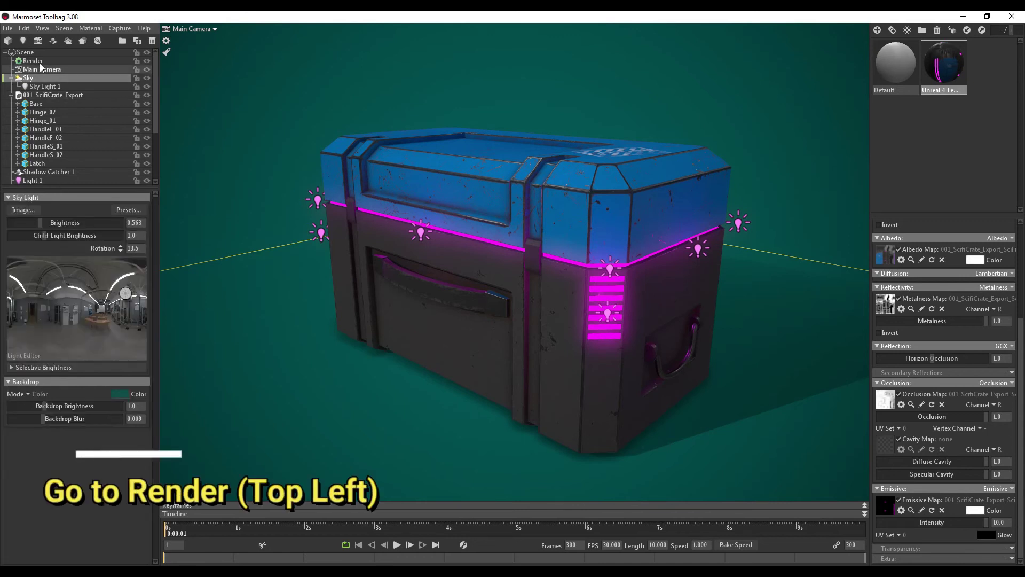
click(40, 62)
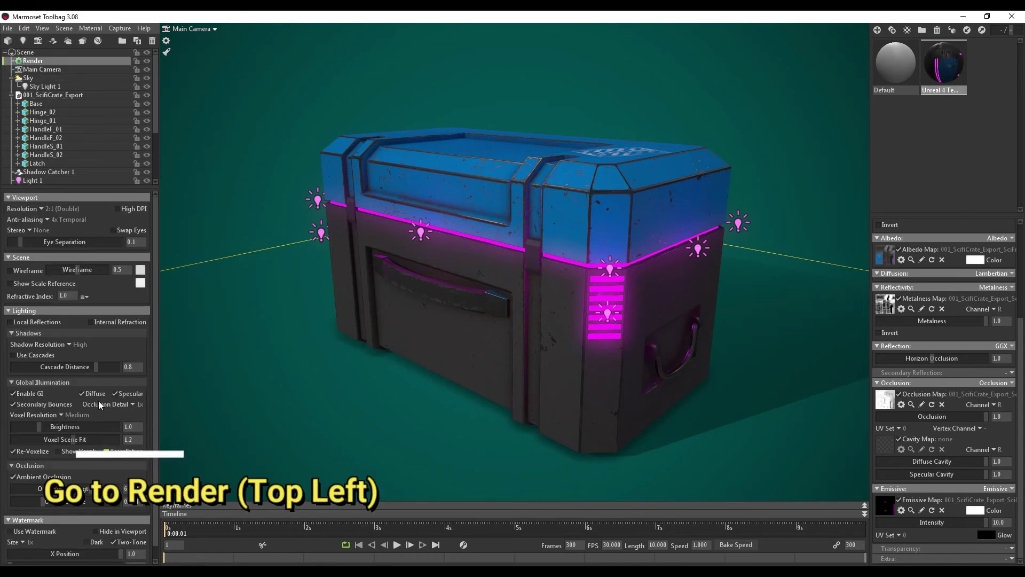
click(14, 394)
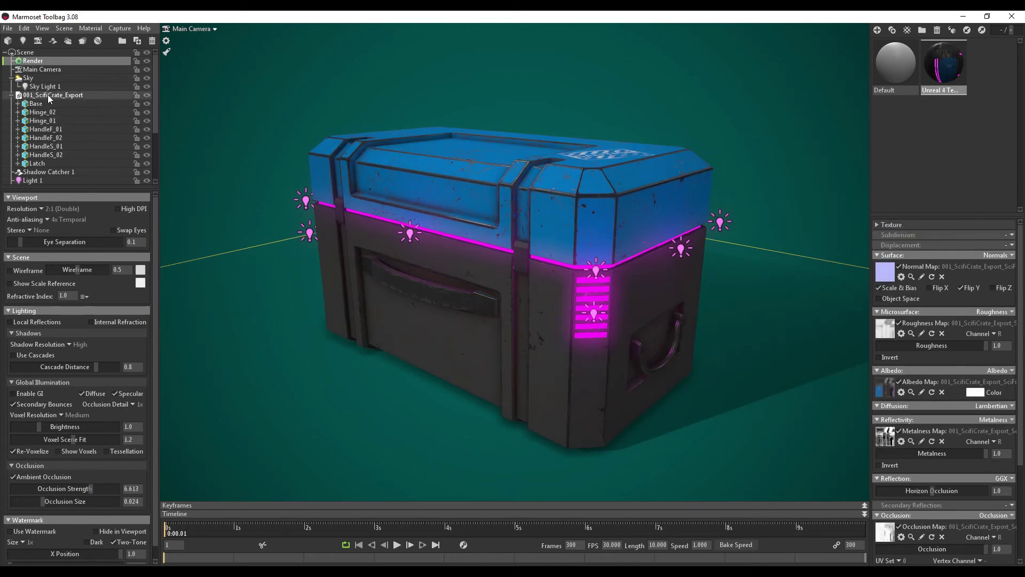
Add a turntable to the 001_ScifiCrate_Export model, preview its rotation, and return the timeline to the start
click(47, 95)
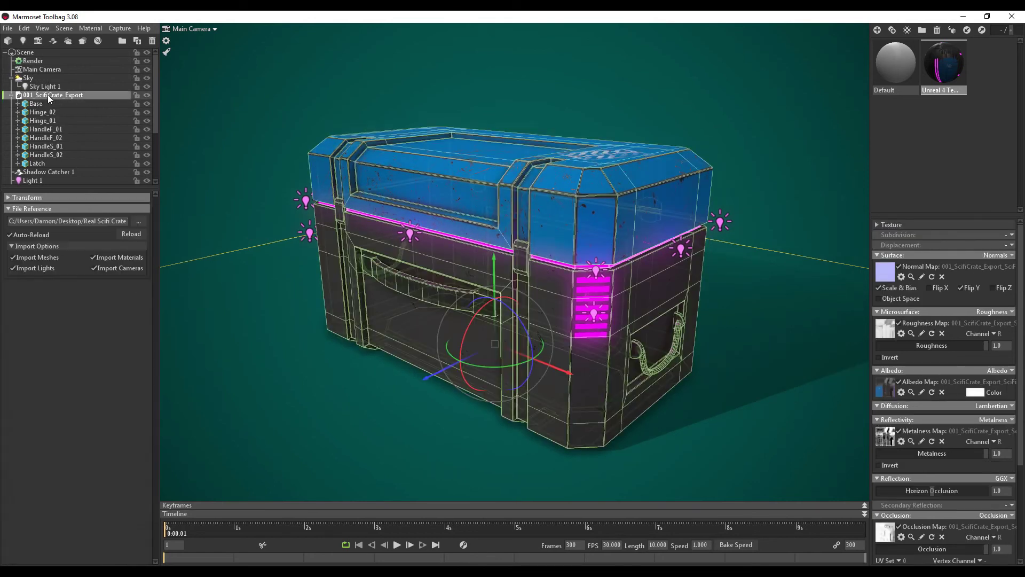
click(64, 30)
mouse_move(72, 37)
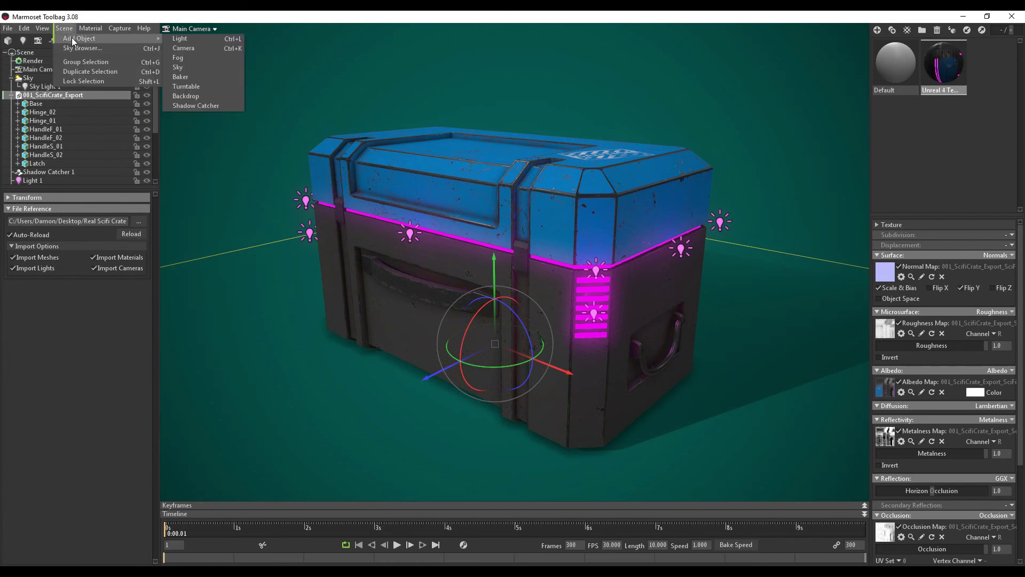
click(191, 87)
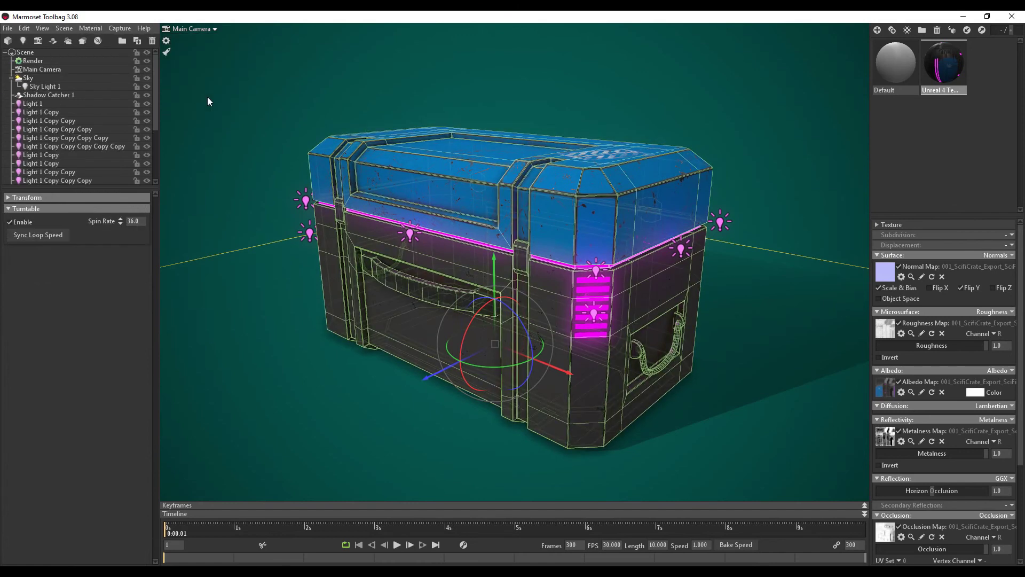
click(396, 544)
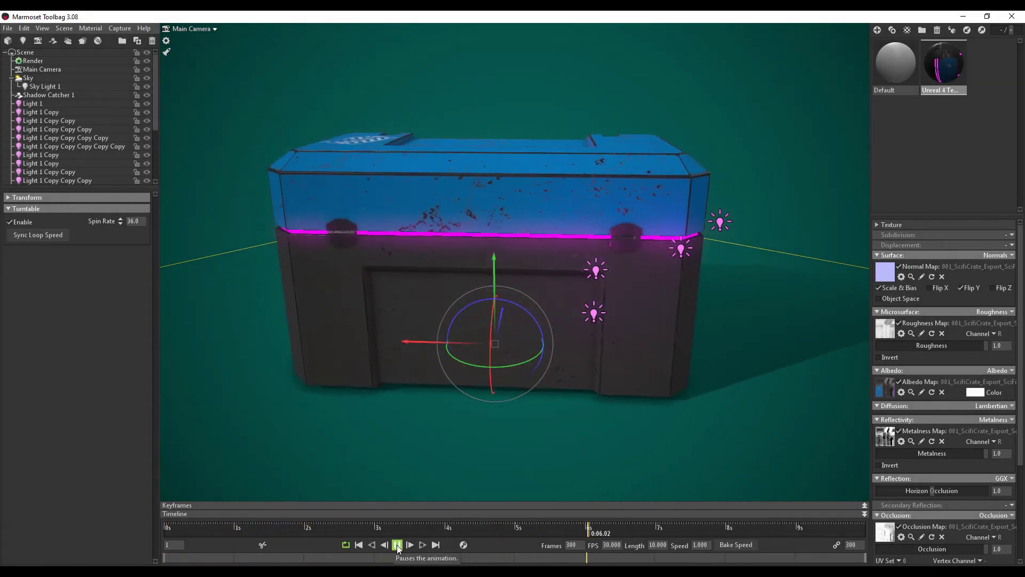
click(396, 545)
drag(520, 535, 107, 547)
Move Light 1 and all its copies into Turntable 1, and play the animation to check the lights' rotation
drag(155, 128, 154, 140)
scroll(152, 139, down, 2)
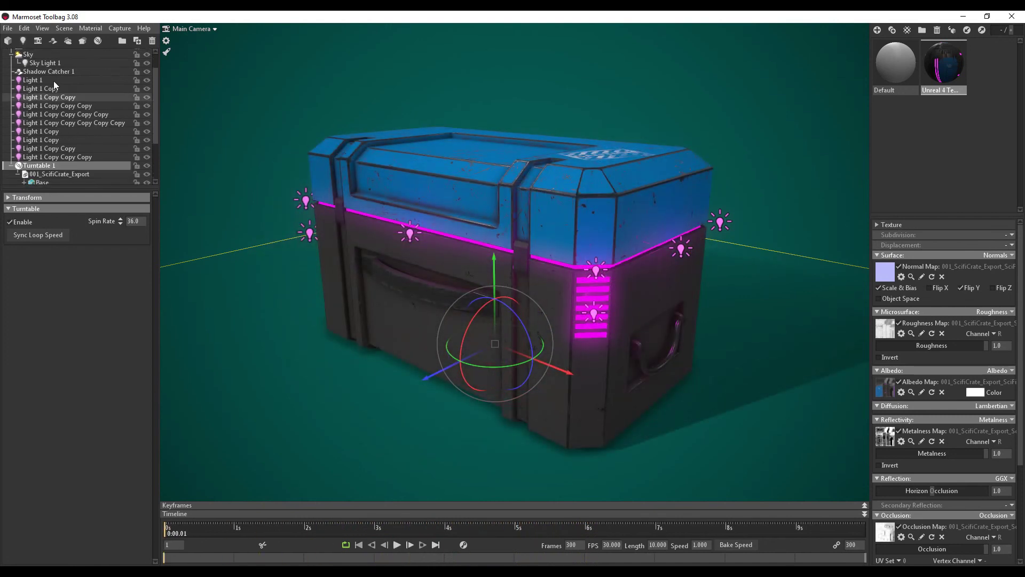
click(38, 79)
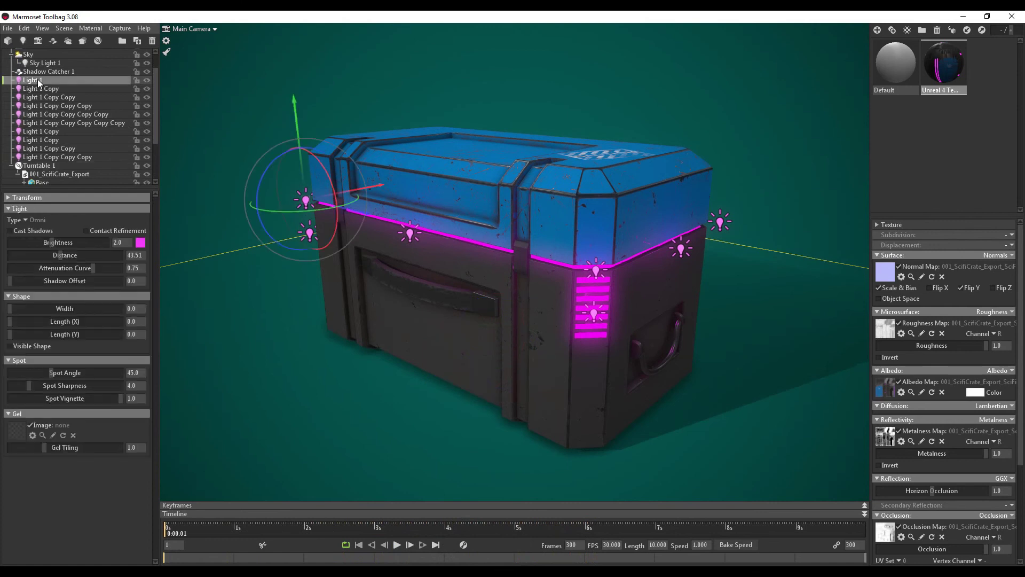
shift+click(69, 157)
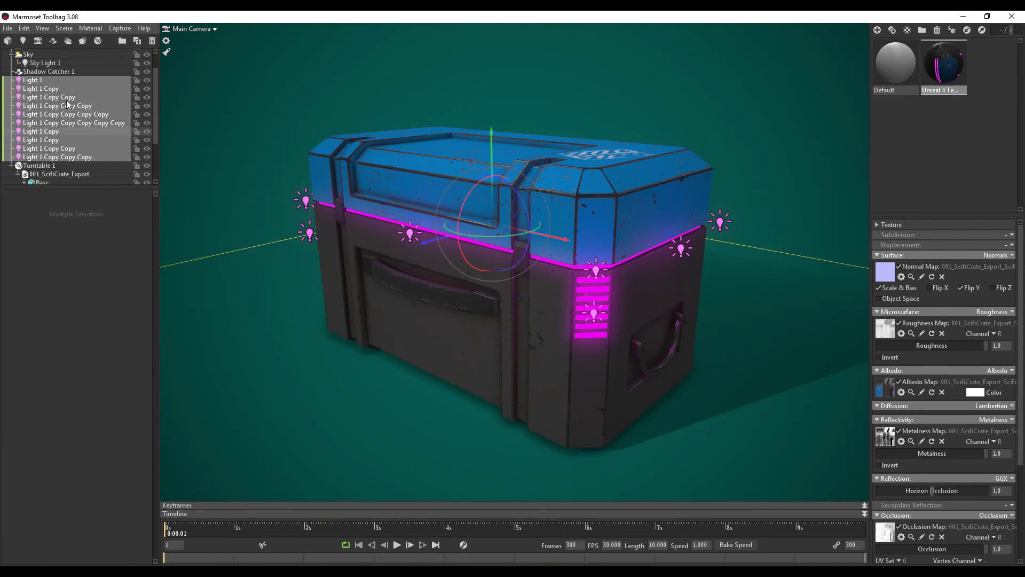
scroll(78, 136, down, 1)
key(ctrl+g)
scroll(69, 139, down, 1)
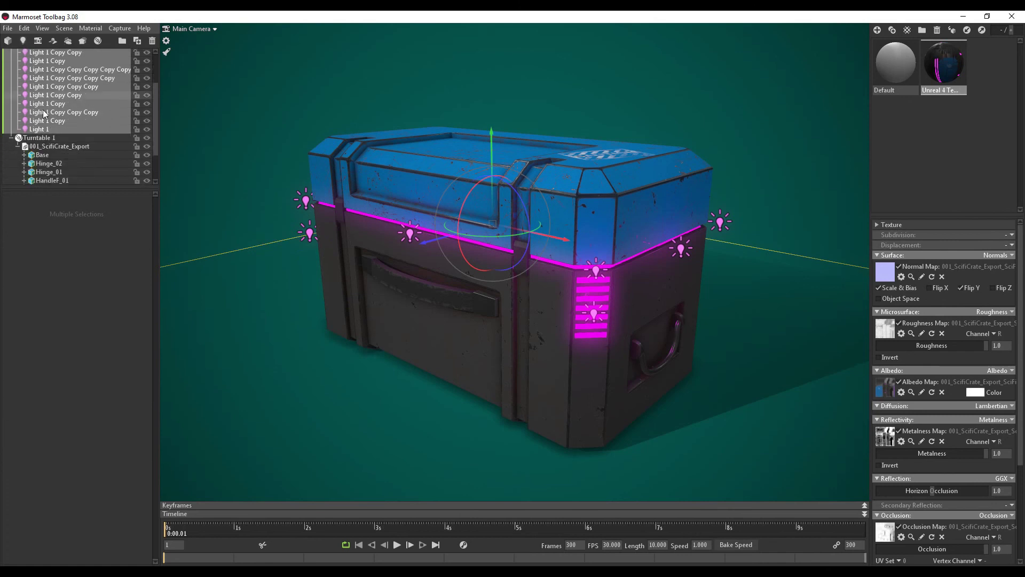
drag(57, 85, 45, 143)
click(396, 545)
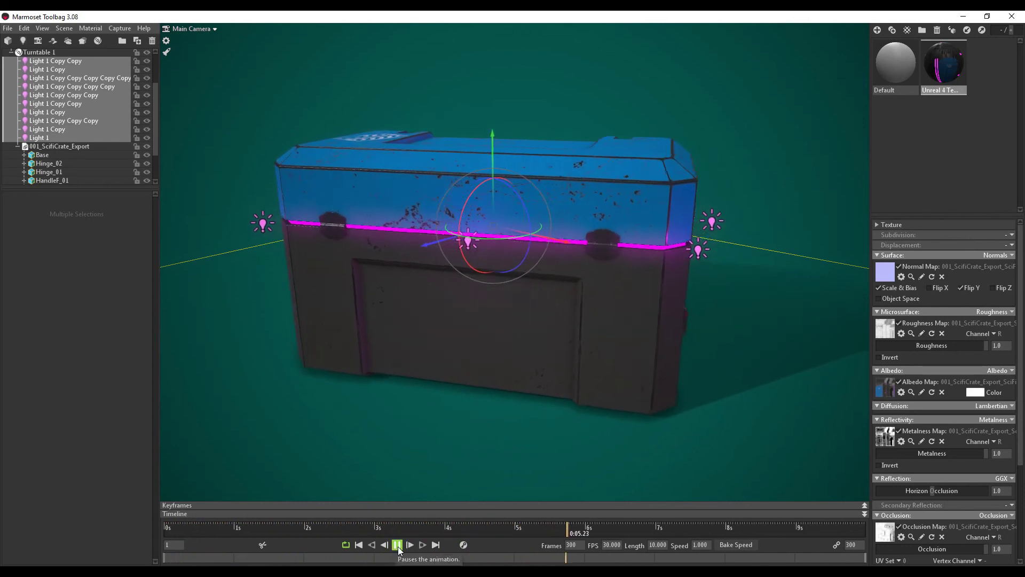
click(398, 545)
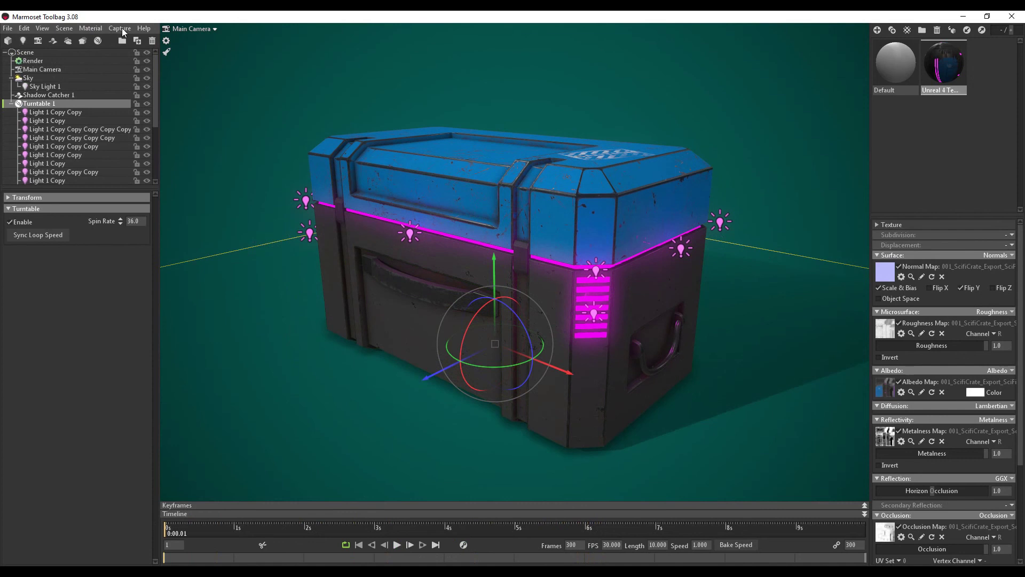
Configure the video export with 400x sampling and a Quality of 100
click(121, 28)
click(135, 83)
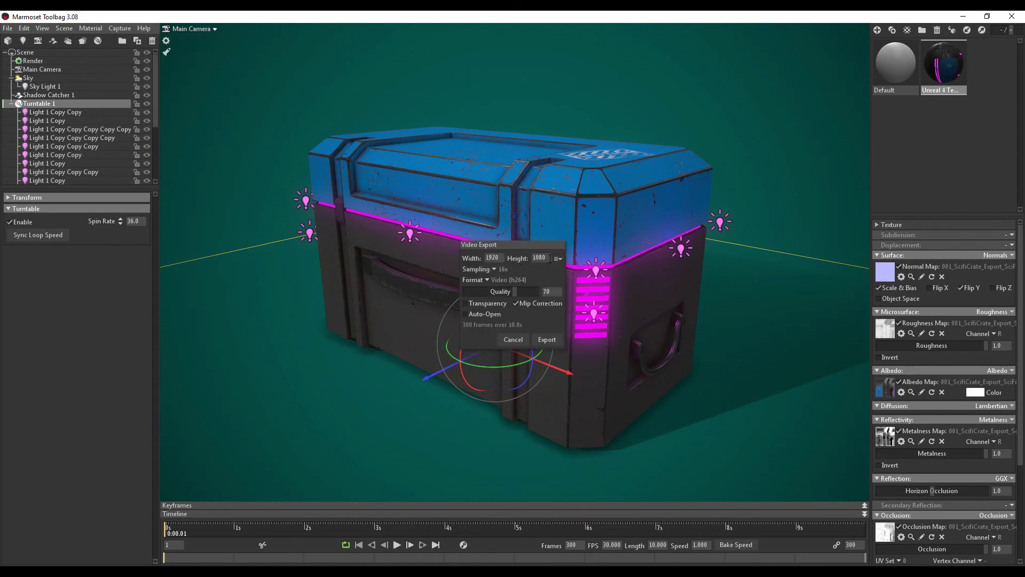
click(494, 270)
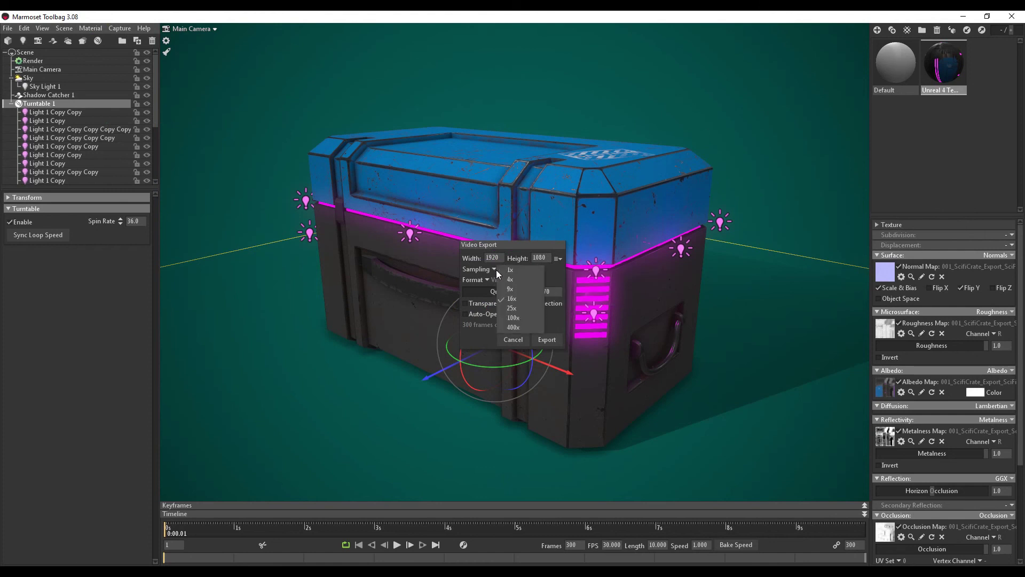
click(514, 327)
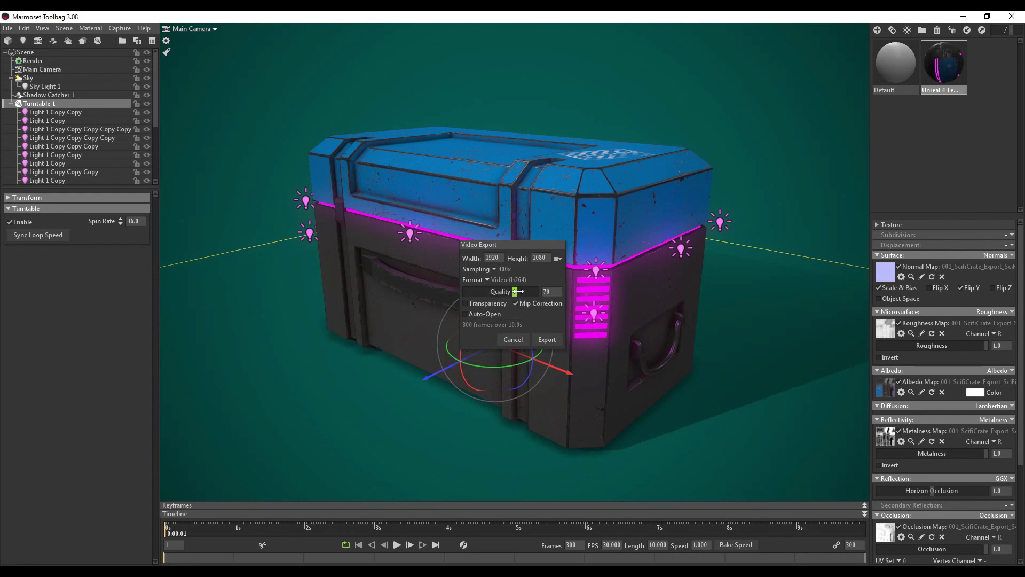
drag(516, 291, 571, 296)
Export the turntable animation as an MPEG video named Scificrate_ROT in the project's Video Files folder
click(547, 340)
click(194, 51)
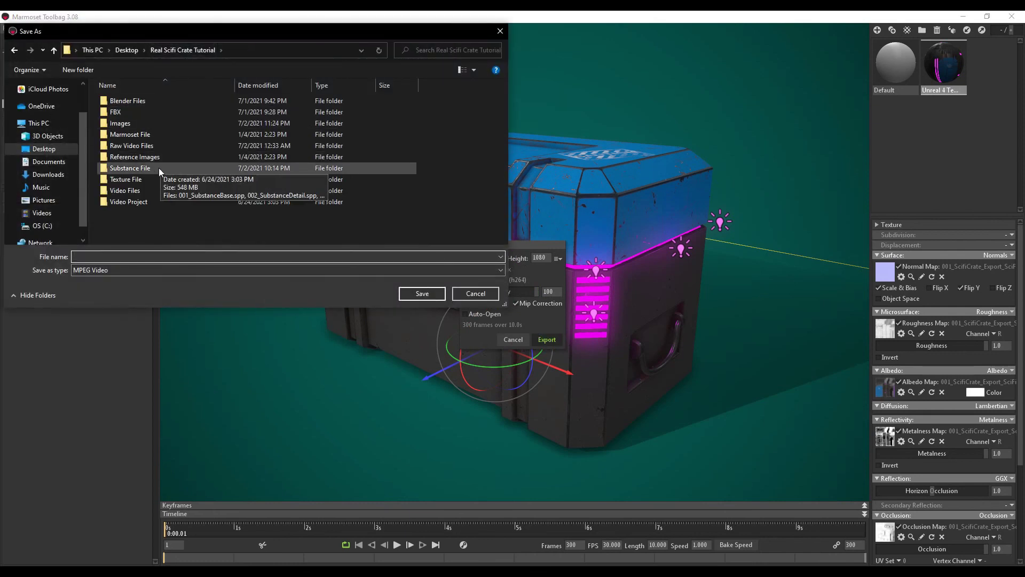
double_click(133, 191)
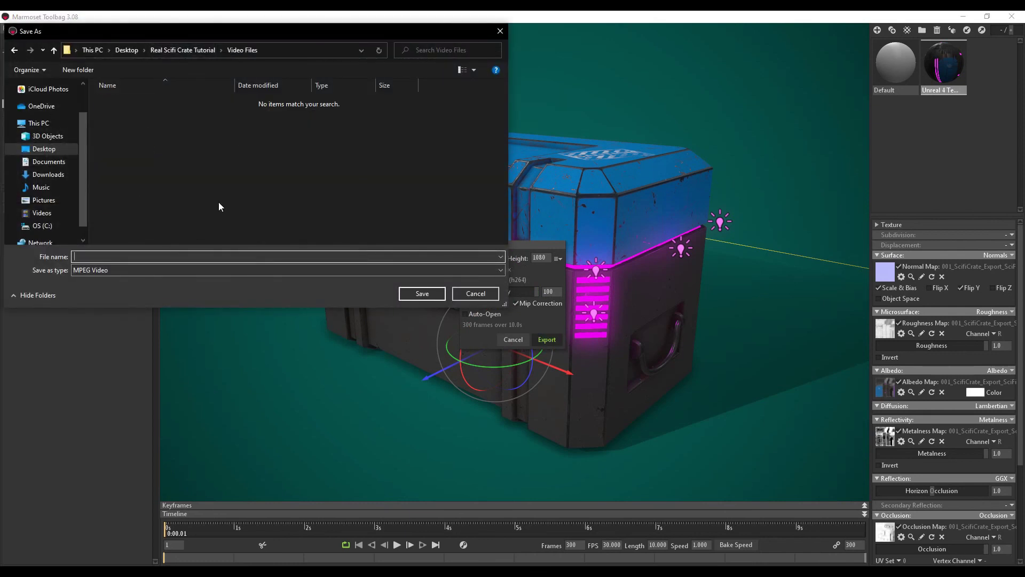
text(Scicrate_ROT)
click(83, 256)
text(fi)
click(422, 293)
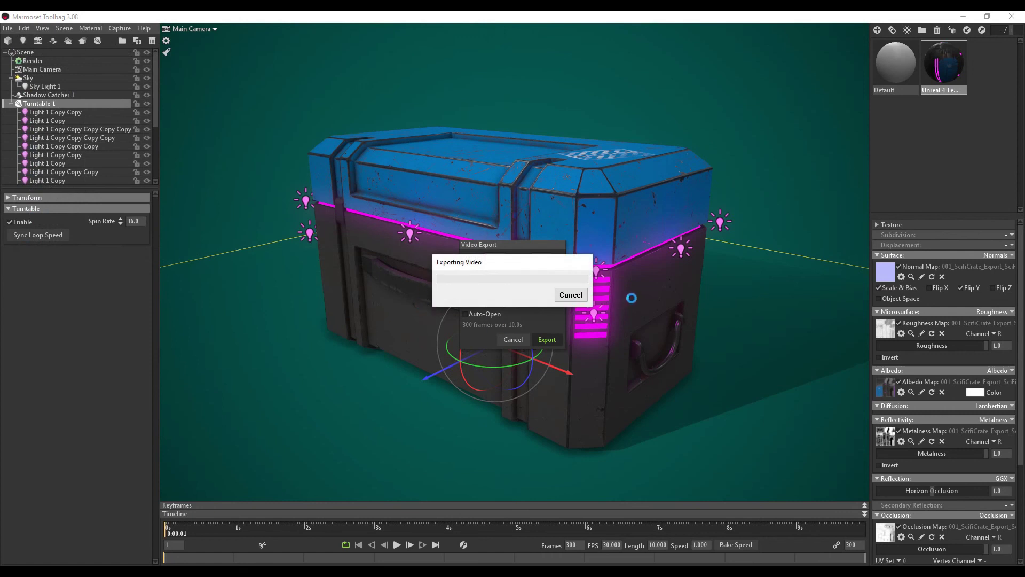